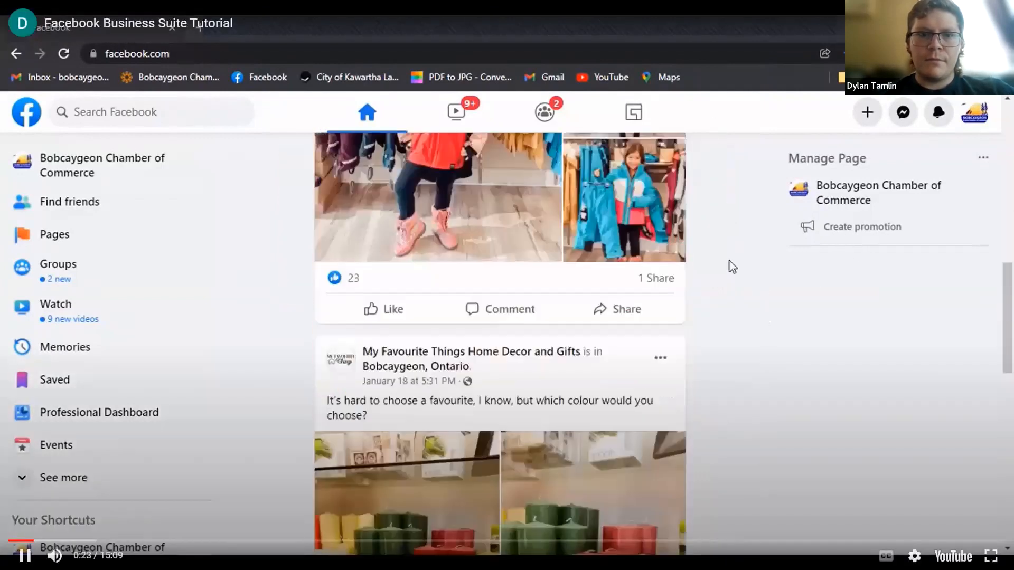
Restart the Facebook Business Suite Tutorial video from the beginning and play it
click(855, 321)
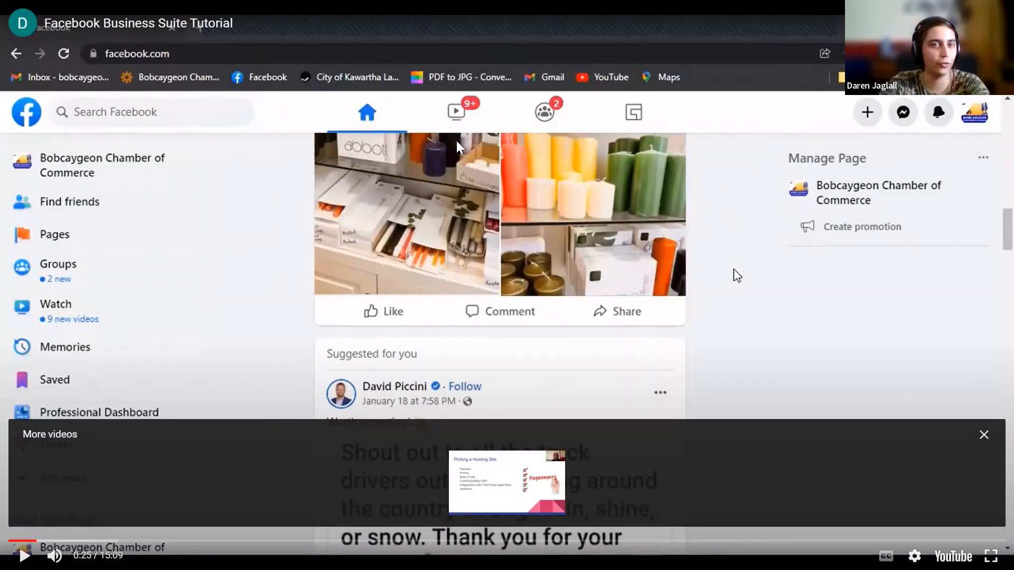
click(19, 529)
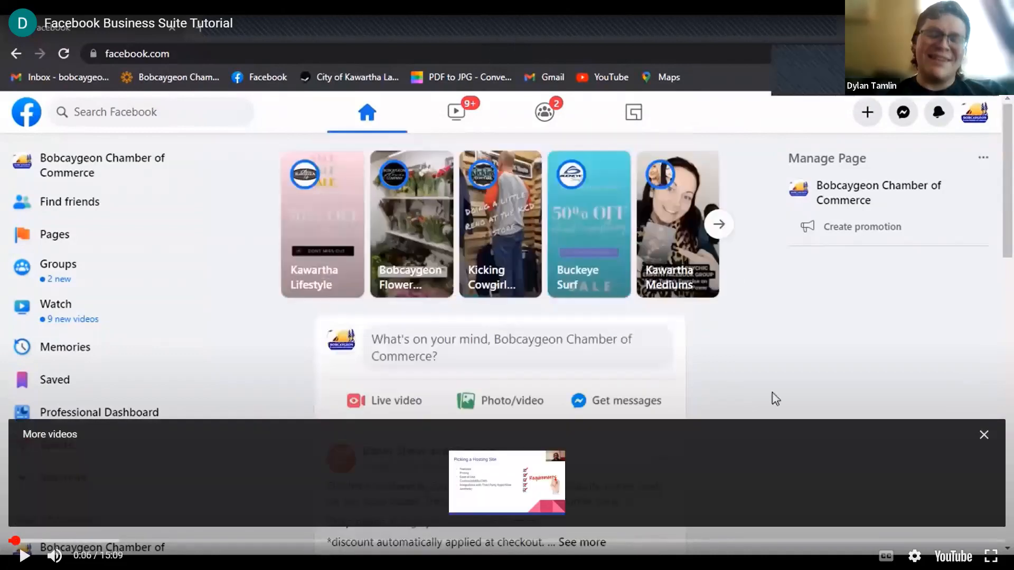
click(9, 541)
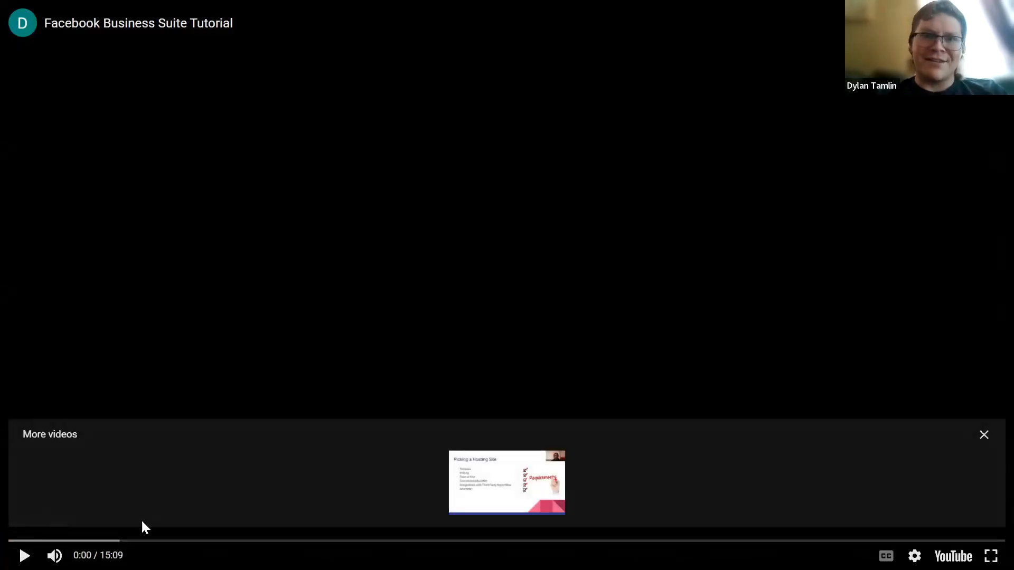
click(24, 555)
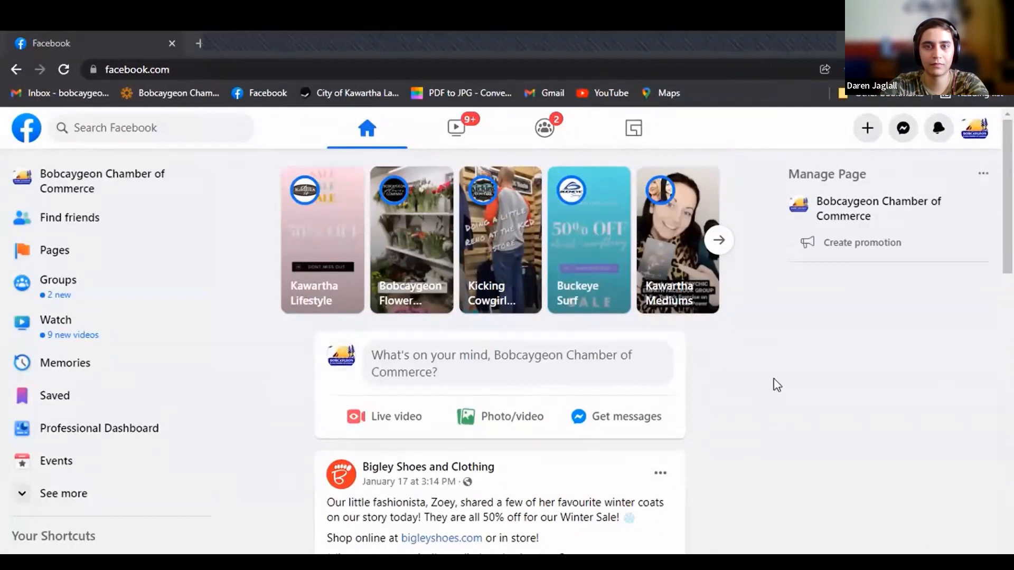
Browse through the posts in the Facebook home feed
scroll(770, 380, down, 1)
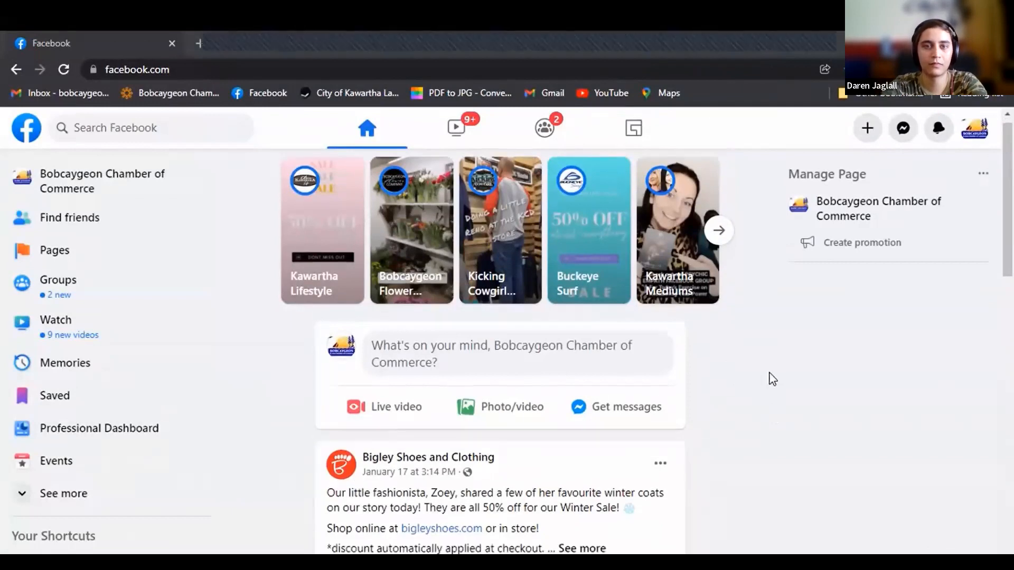
scroll(765, 340, down, 10)
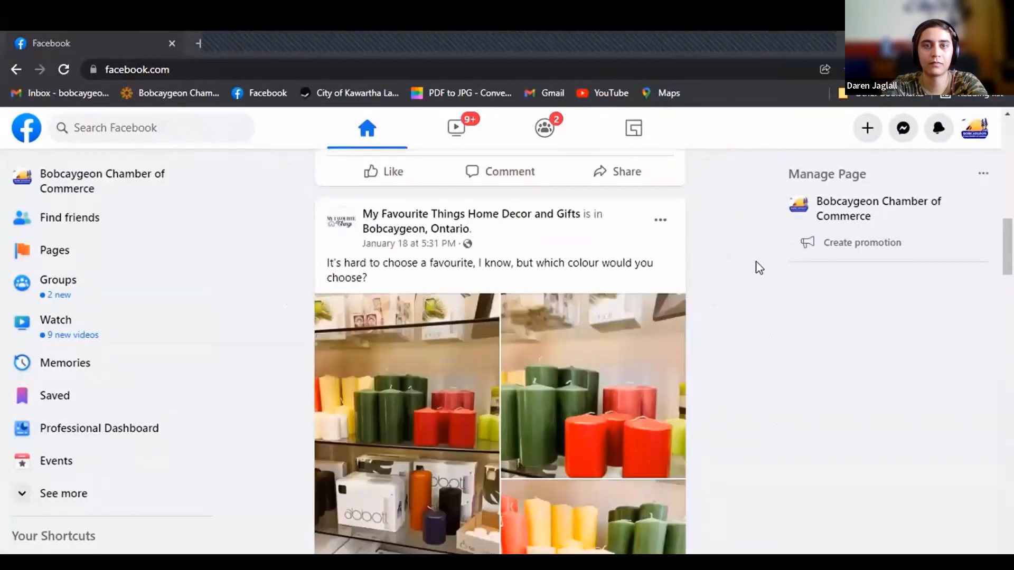
scroll(737, 288, down, 15)
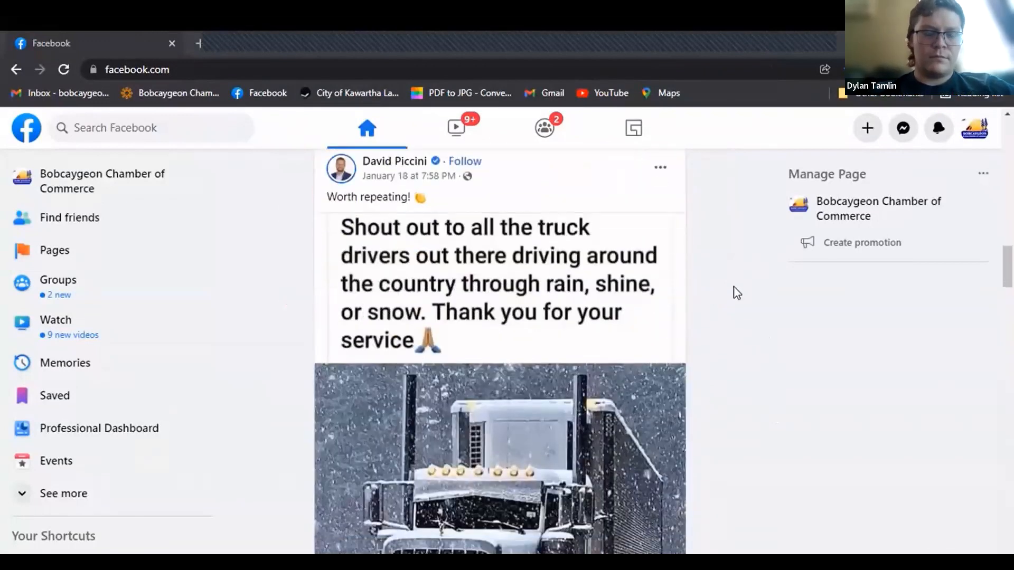
scroll(728, 312, down, 12)
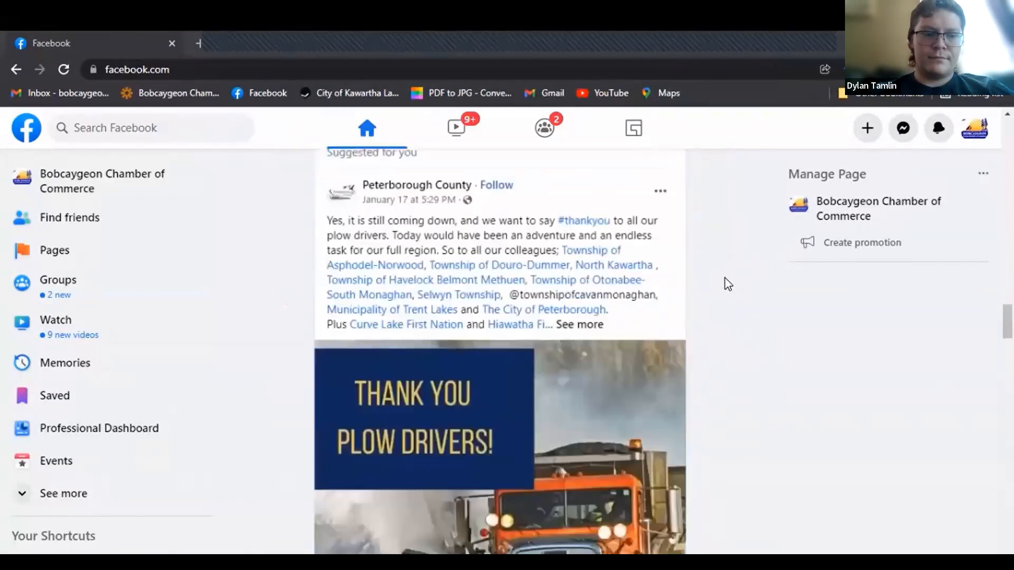
scroll(704, 334, down, 3)
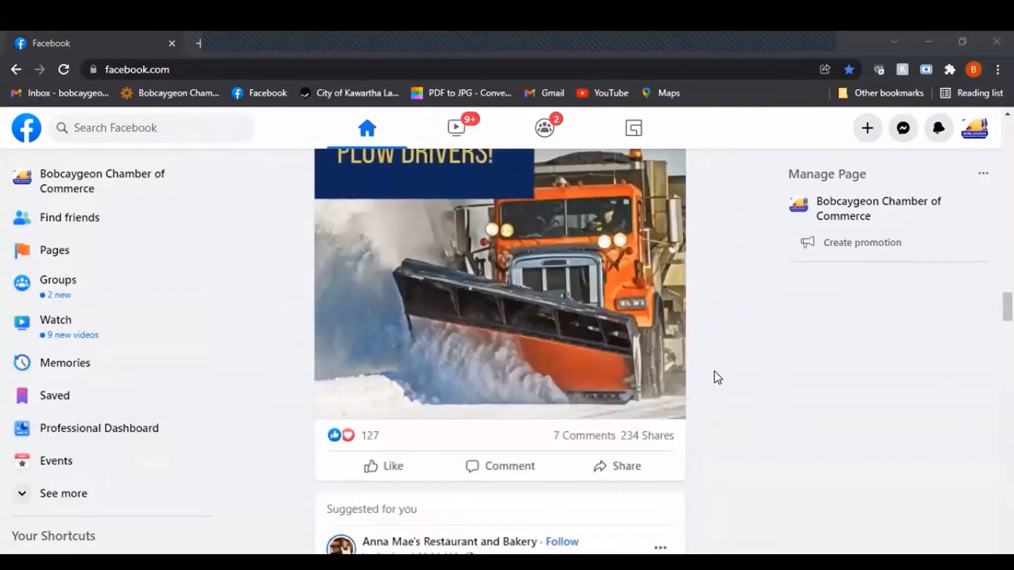
scroll(715, 378, down, 5)
scroll(717, 378, up, 15)
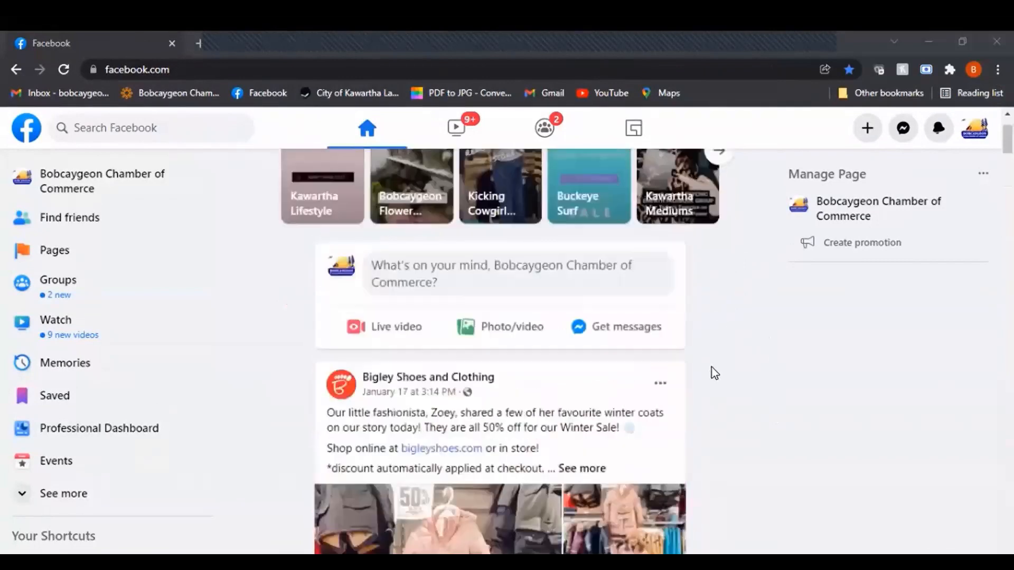
scroll(714, 376, down, 4)
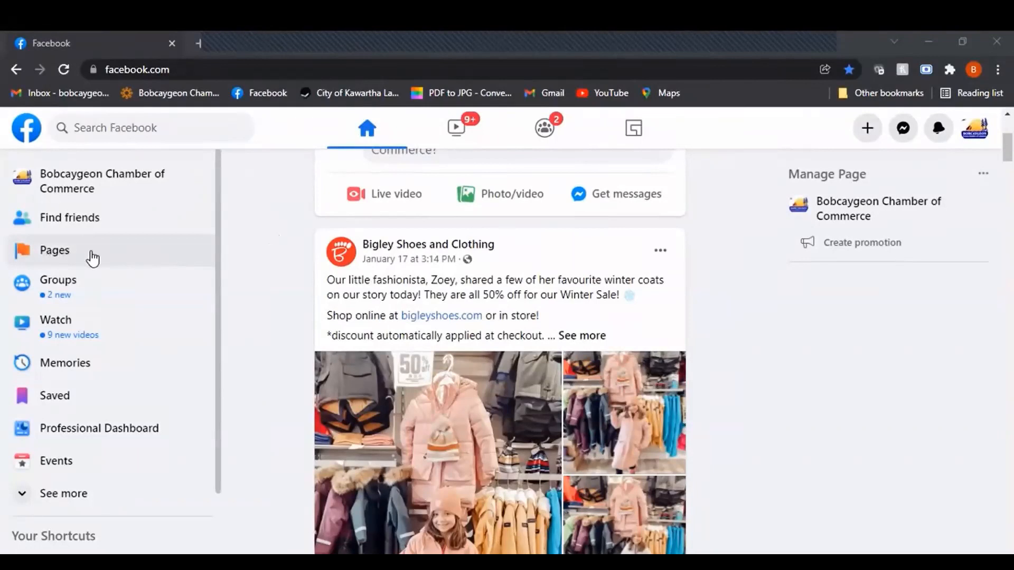
Open Business Suite from the Pages section and look over its home overview, including the to-do list and recent posts
click(173, 233)
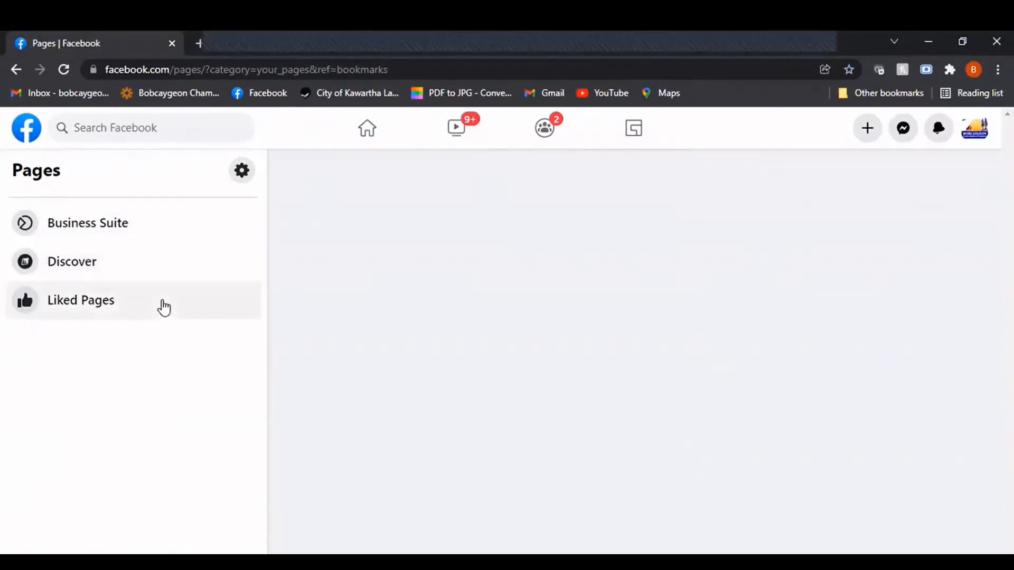
click(163, 238)
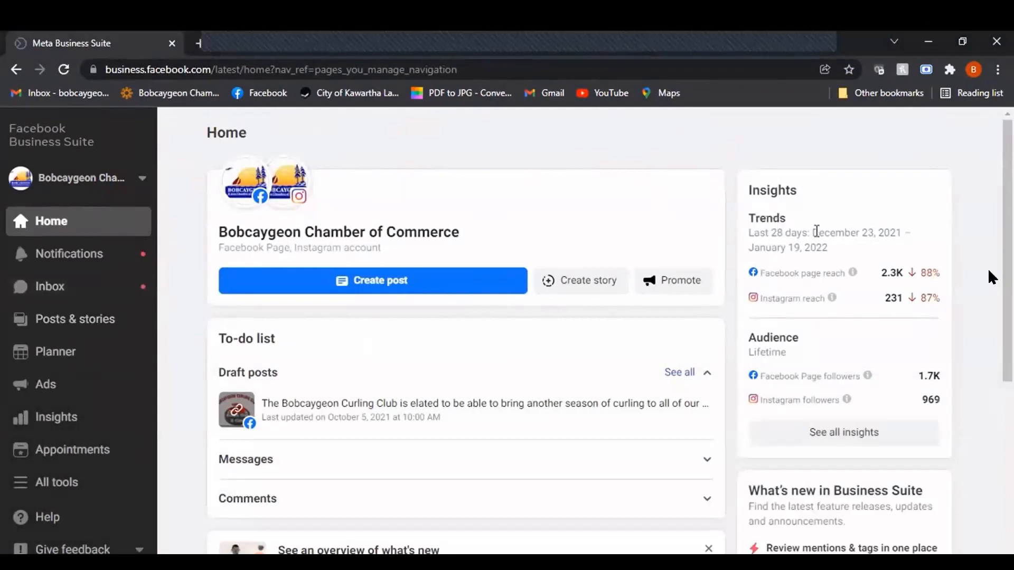
scroll(783, 281, down, 4)
scroll(783, 292, up, 4)
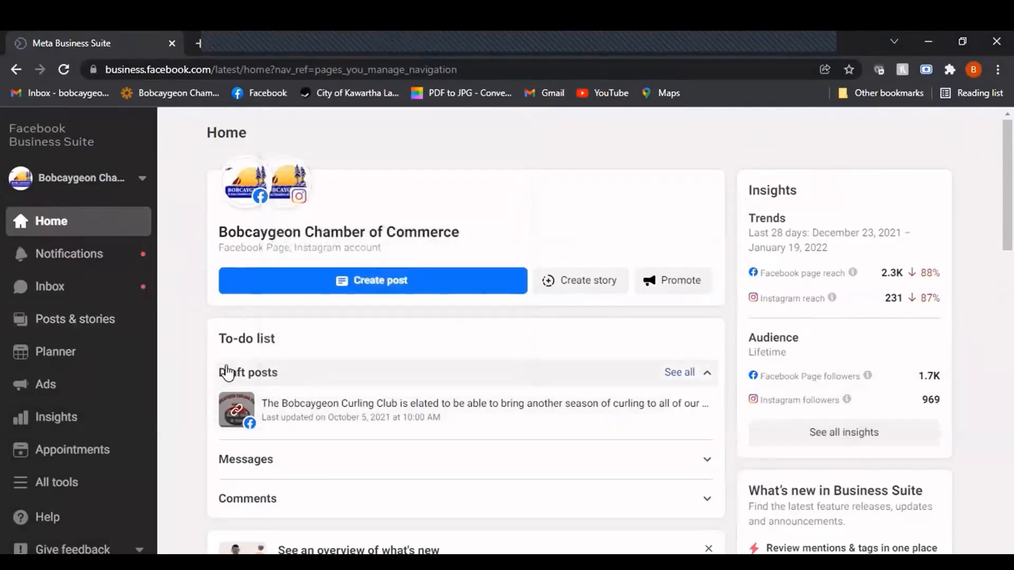
scroll(296, 396, down, 1)
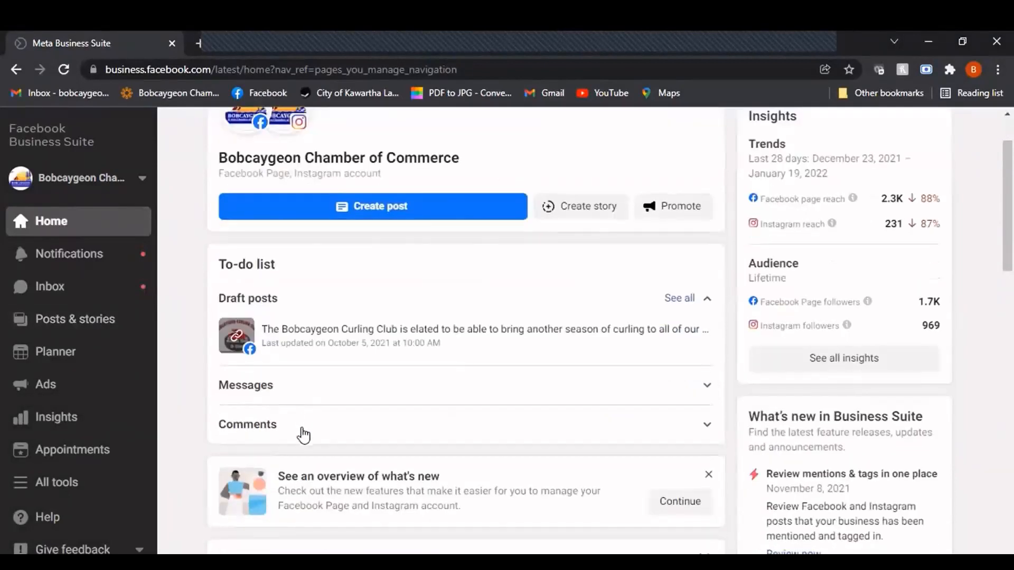
scroll(301, 428, down, 3)
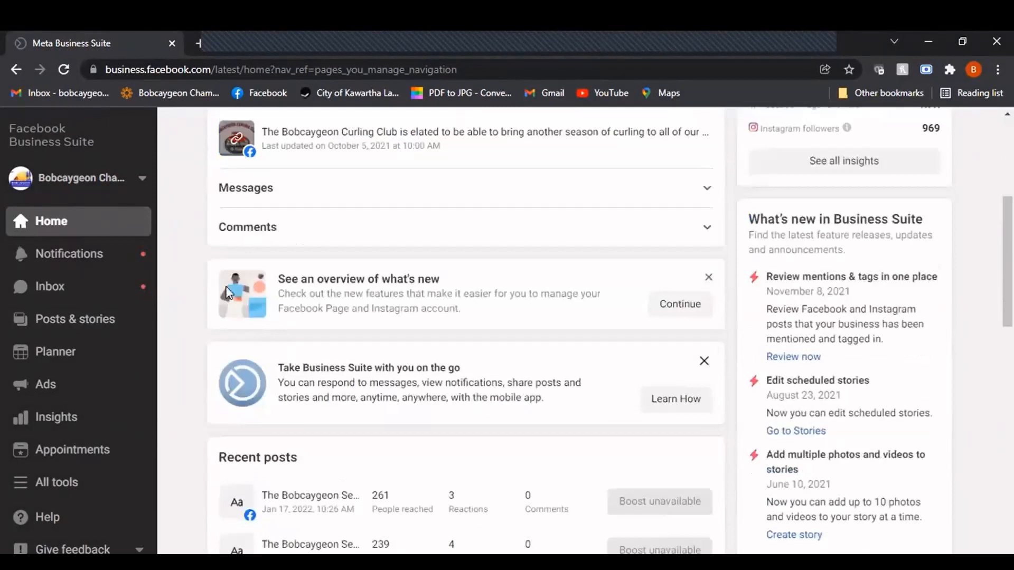
scroll(201, 265, up, 5)
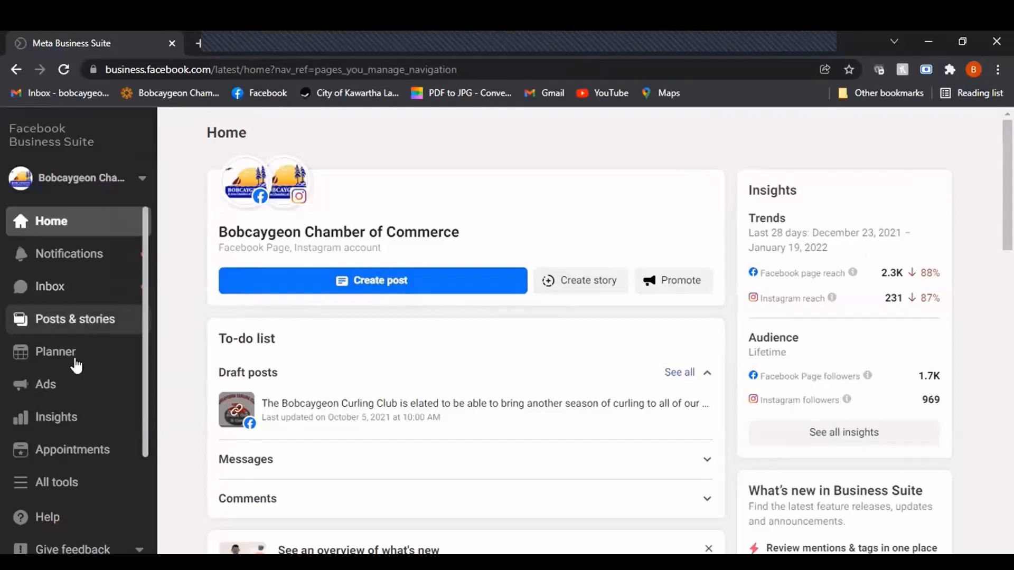
Create a new post from Posts & stories and add the bobcaygeonchamber Instagram account as a placement
click(90, 328)
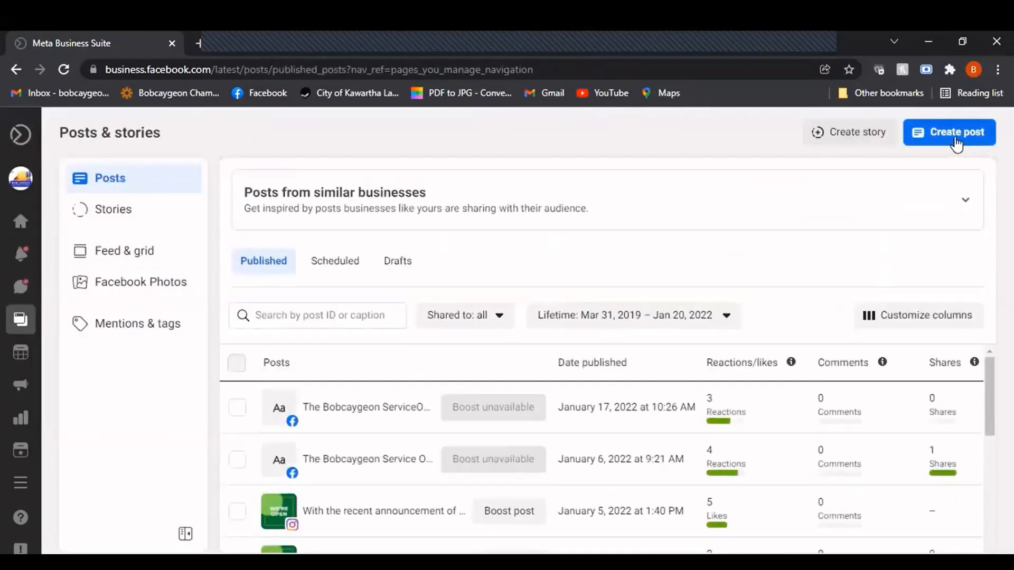
click(956, 138)
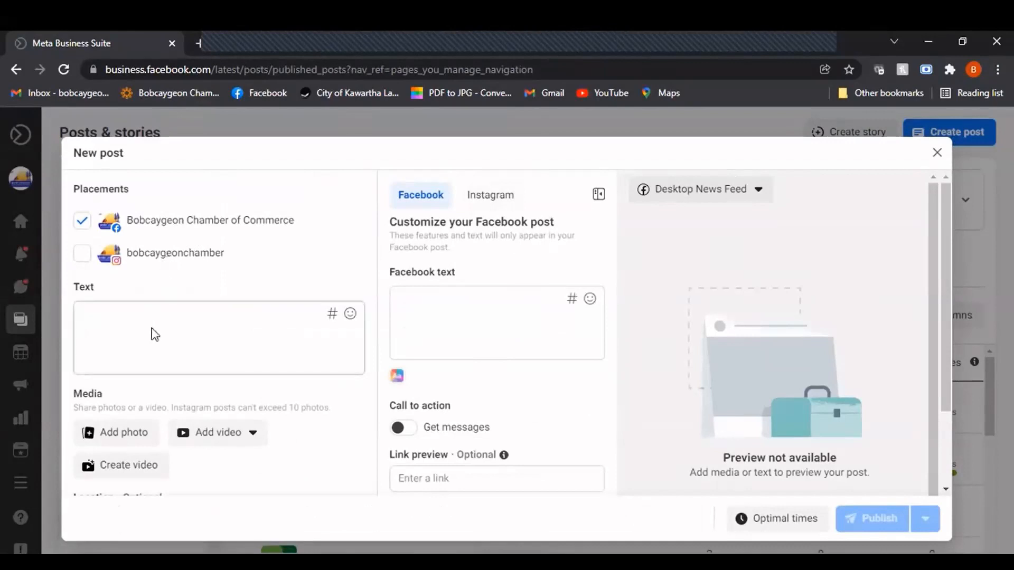
click(82, 256)
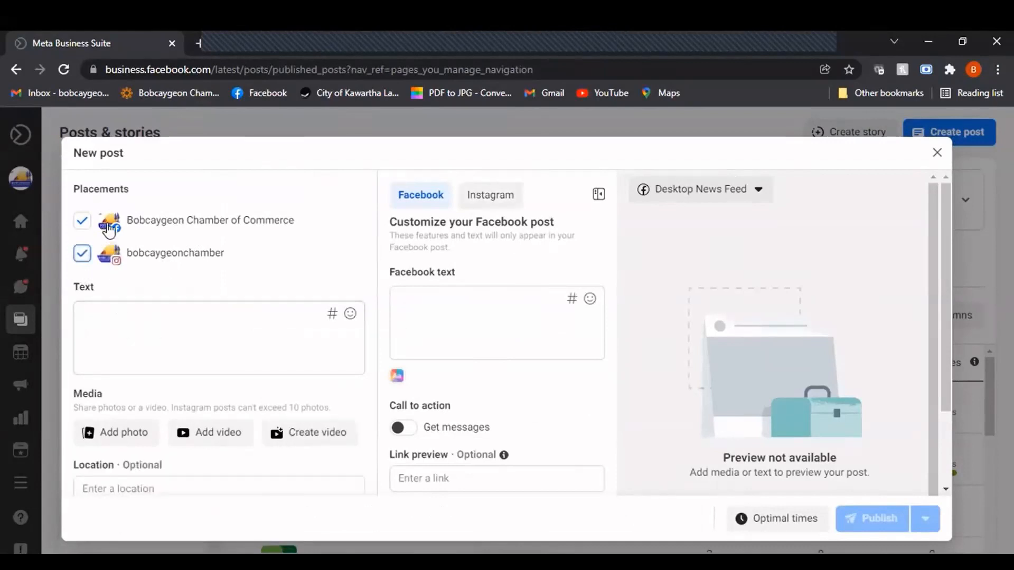
Write "Hello everyone, hopefully this tutorial is helpful!" as the shared text of the new post
click(111, 321)
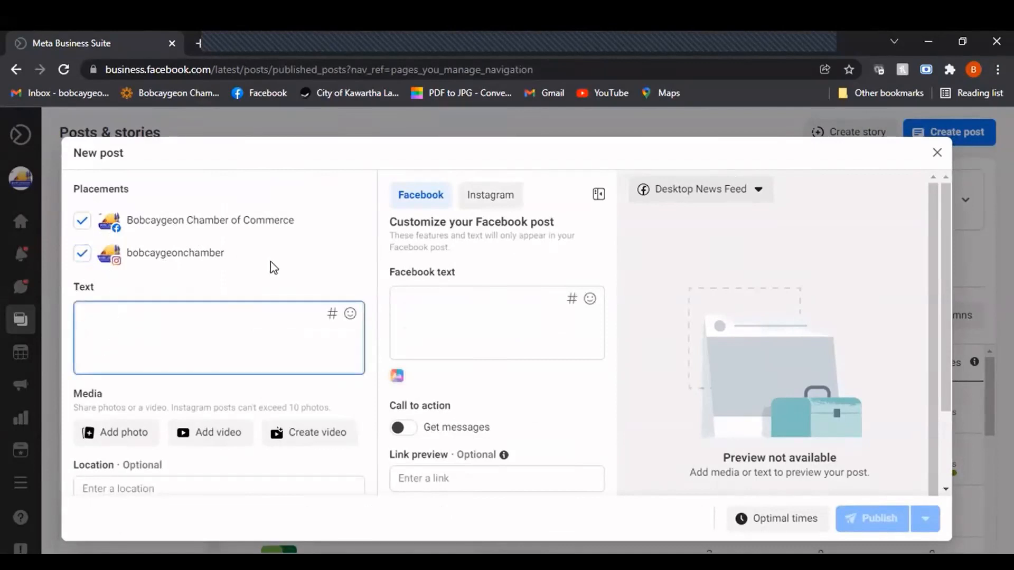
text(Hell)
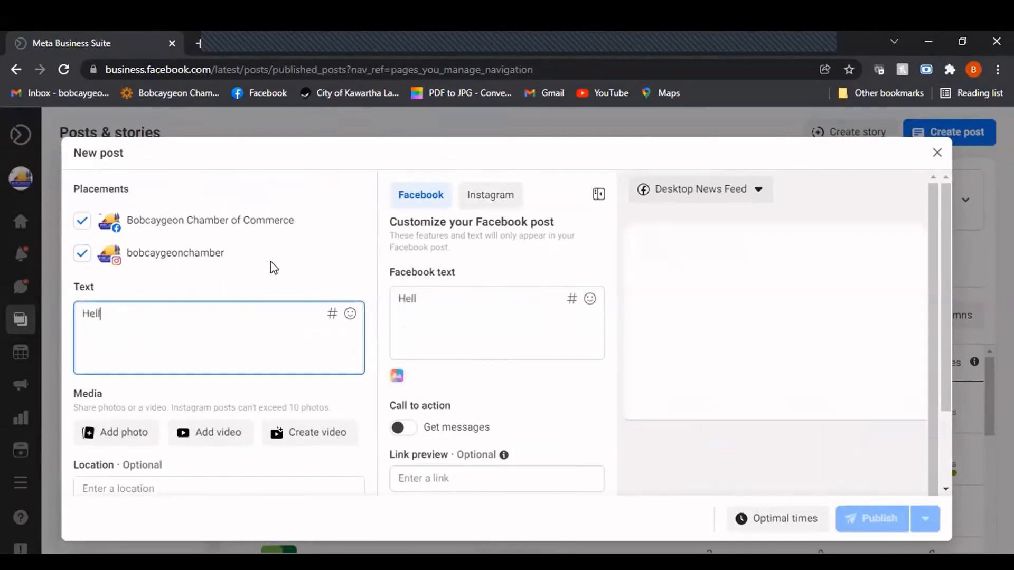
key(BackSpace)
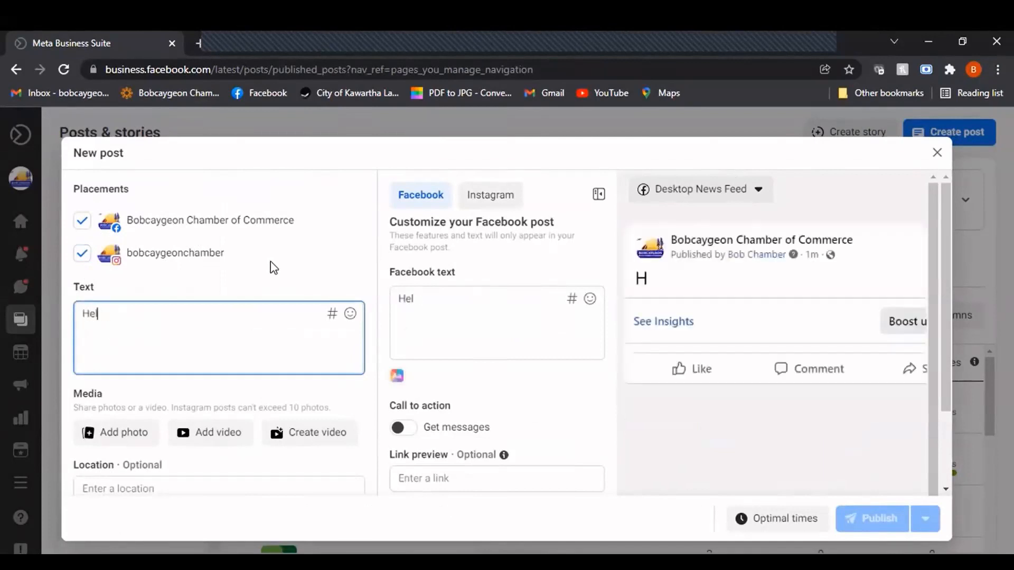
text(lo everyone, )
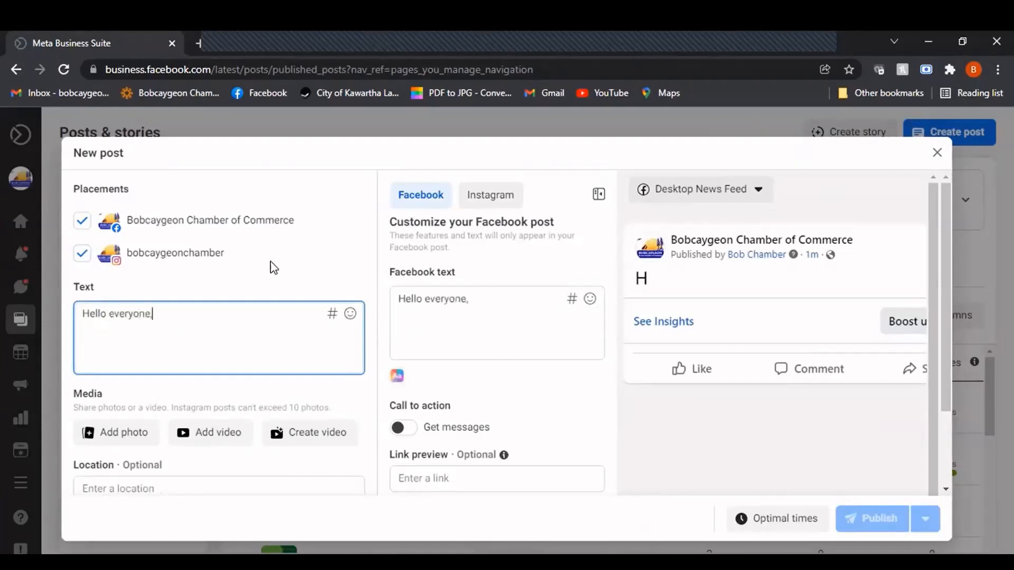
text(hopefully this tutor)
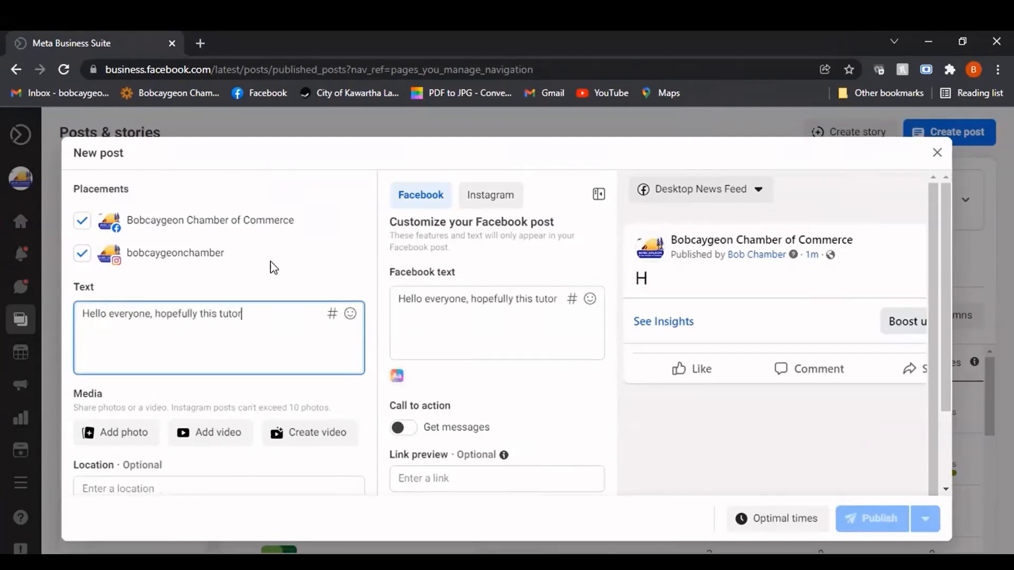
text(ial is hepful)
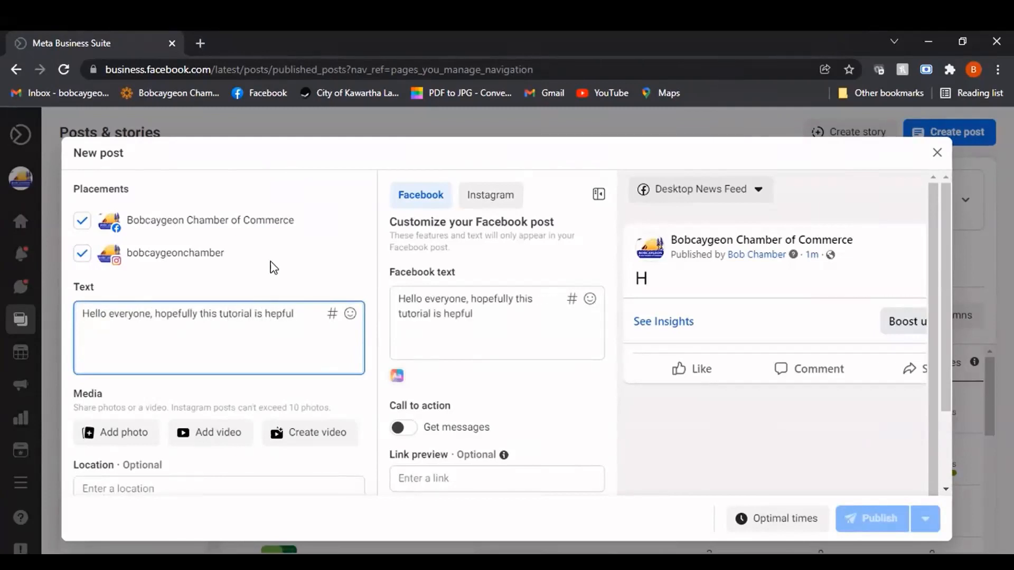
key(BackSpace)
key(BackSpace)
key(BackSpace)
key(BackSpace)
text(lpful! @)
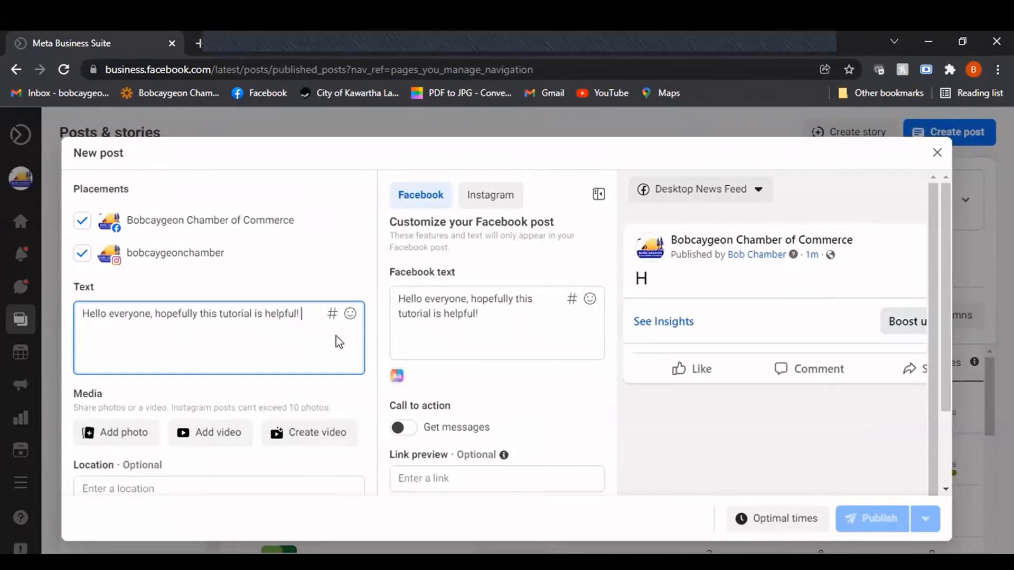
text(Lind)
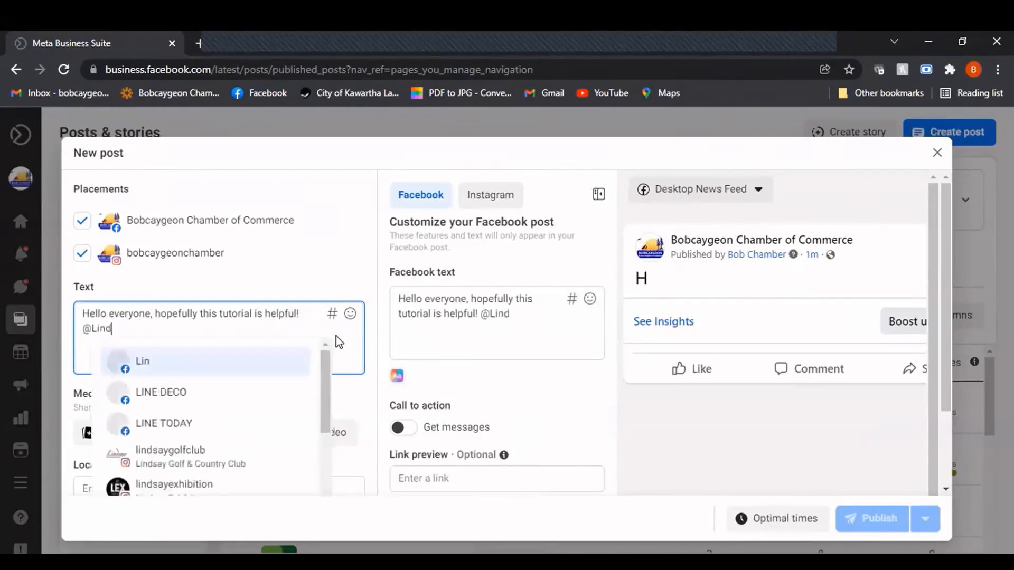
text(say Chamber)
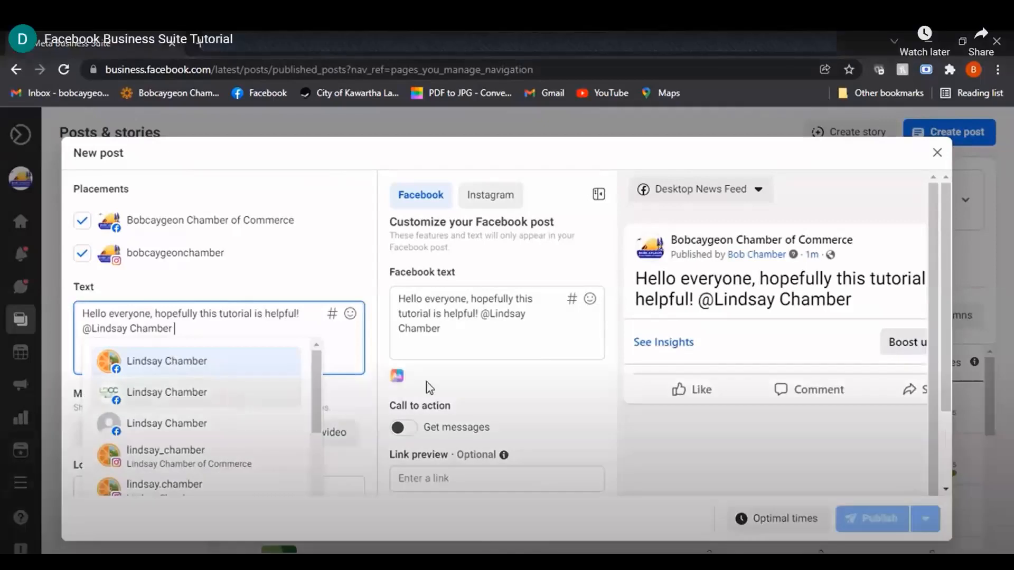
Tag the Lindsay & District Chamber of Commerce Facebook page at the end of the post text
text(Of)
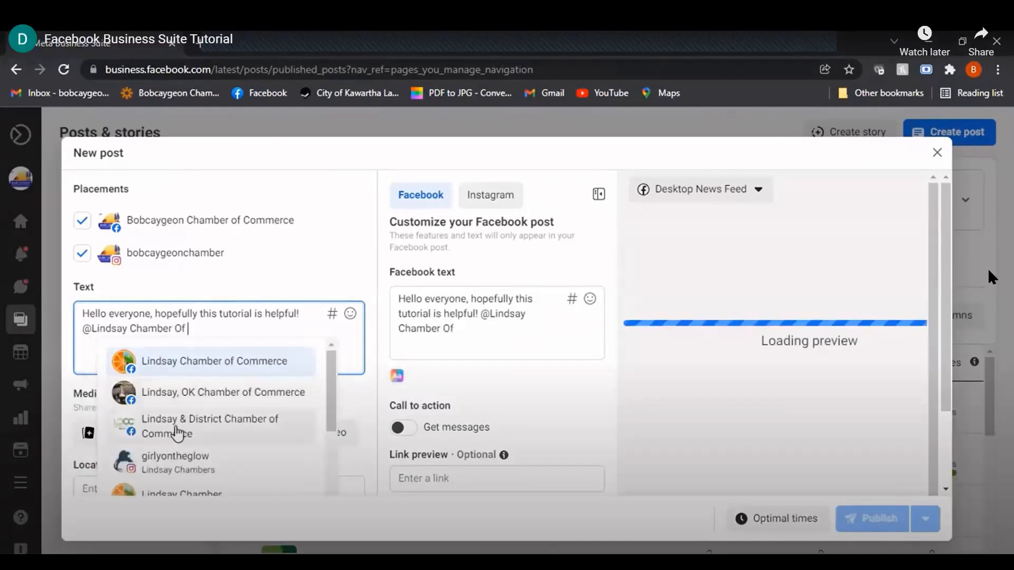
click(188, 434)
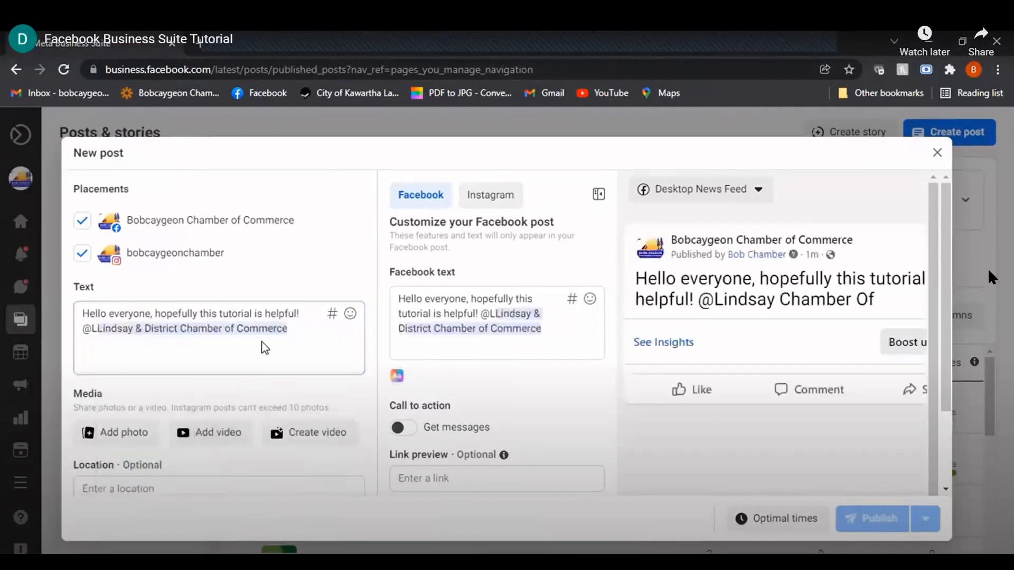
Remove the stray "@L" in front of the Lindsay & District Chamber of Commerce tag
click(98, 331)
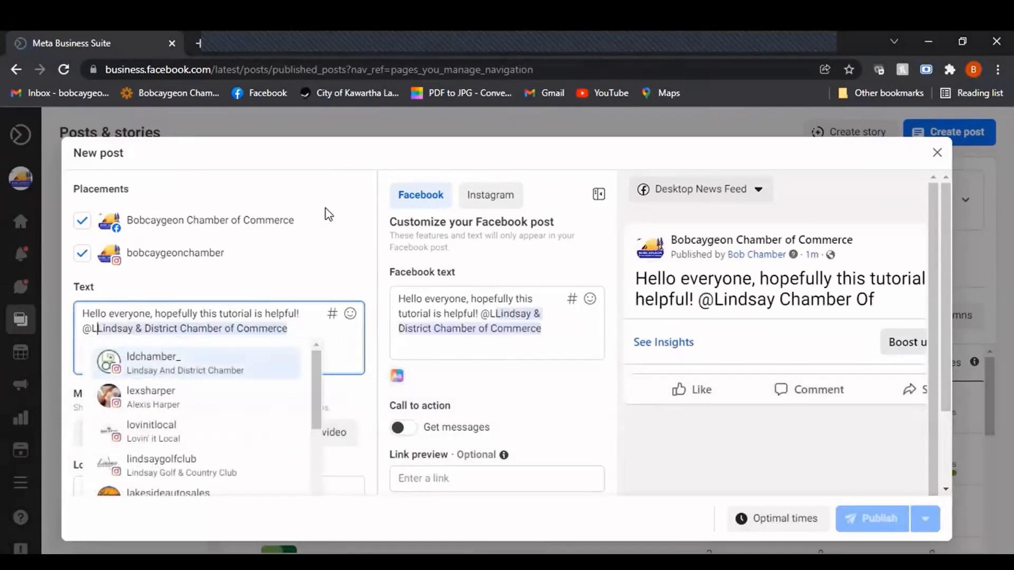
key(BackSpace)
key(BackSpace)
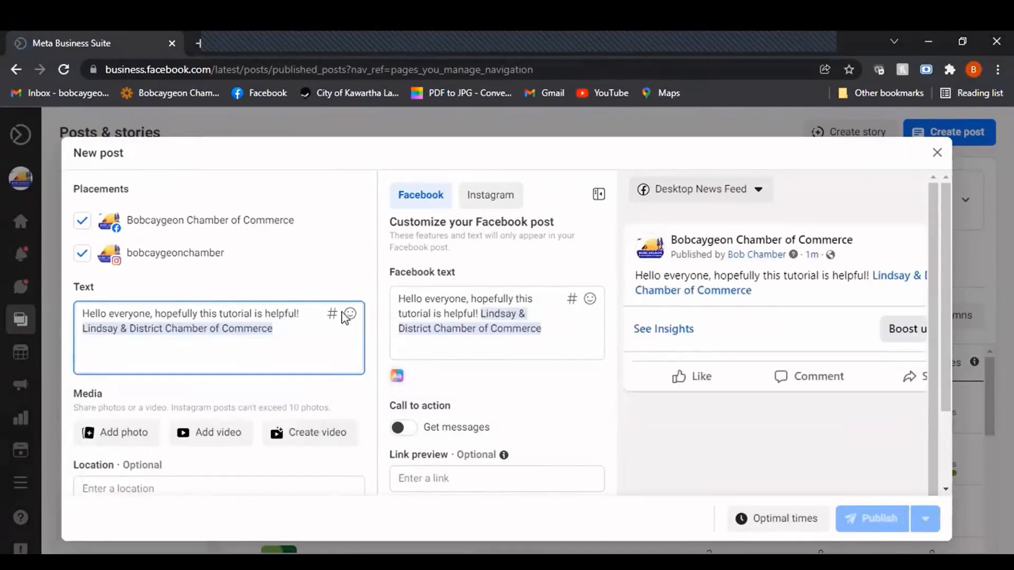
click(283, 332)
click(506, 198)
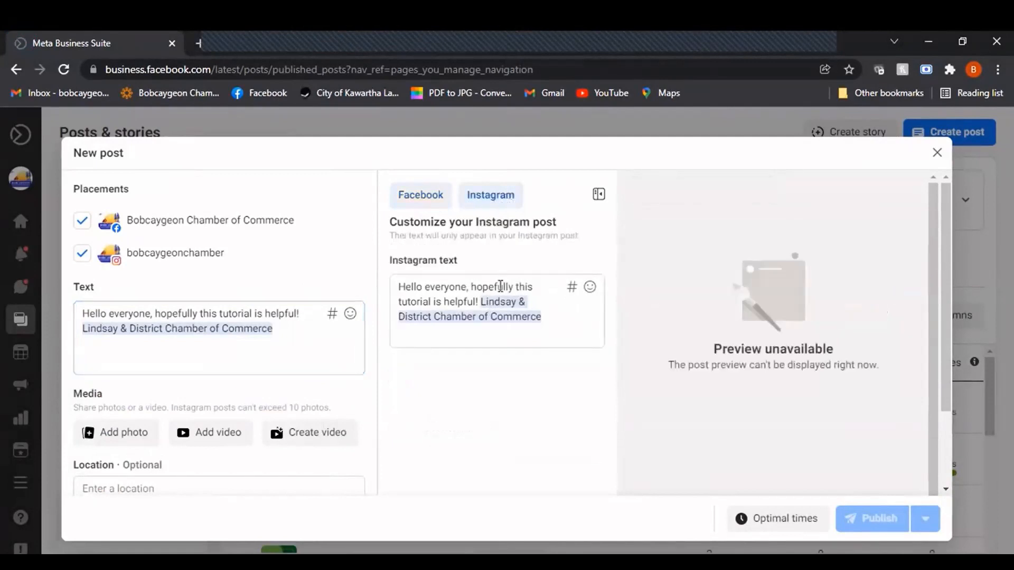
click(538, 315)
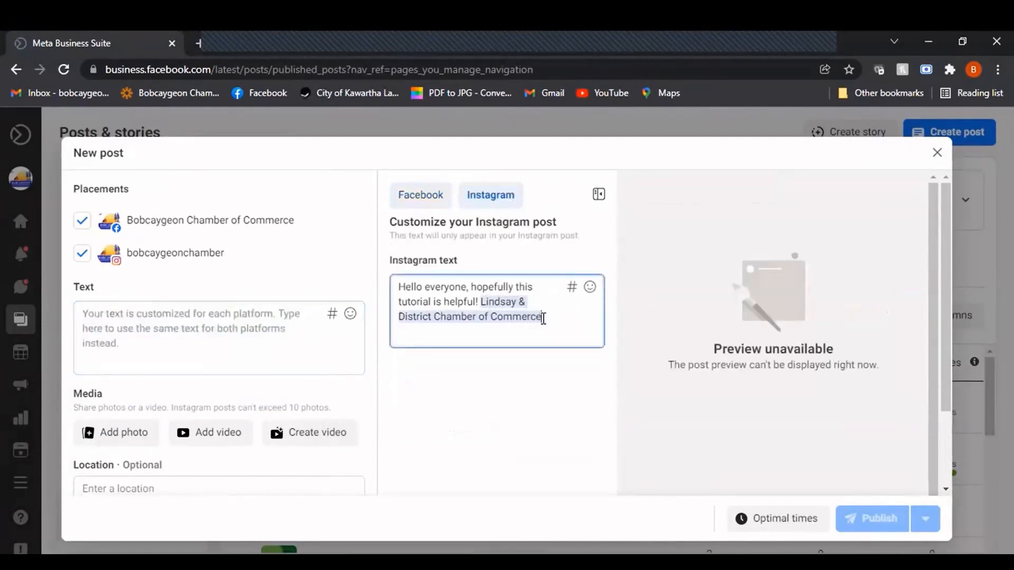
key(BackSpace)
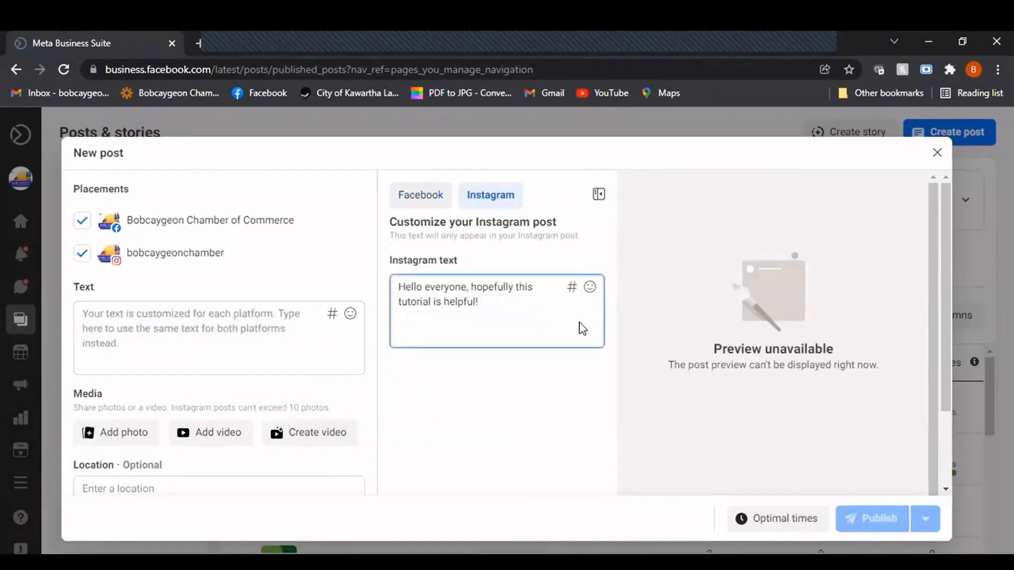
text(@Linds)
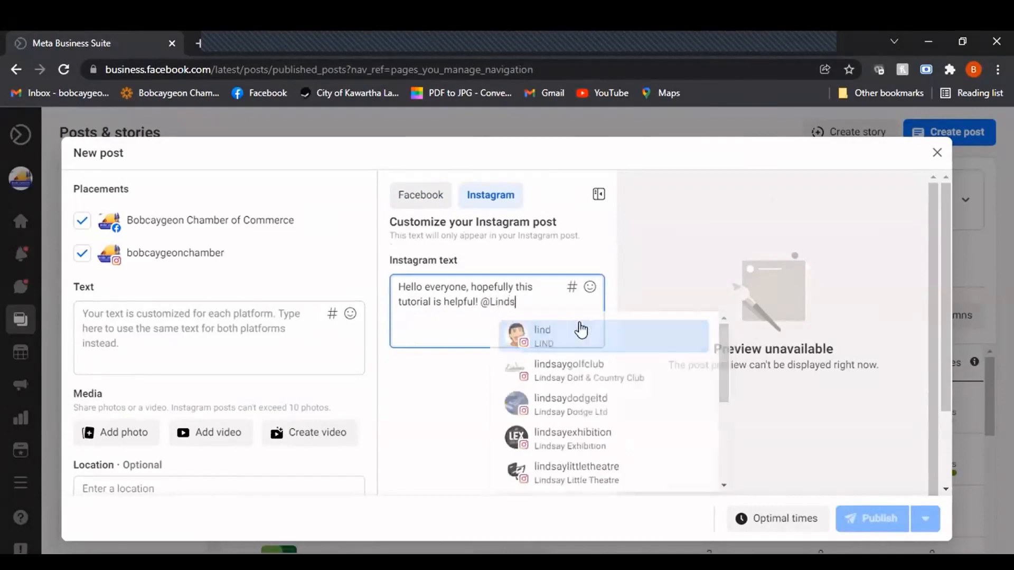
text(a)
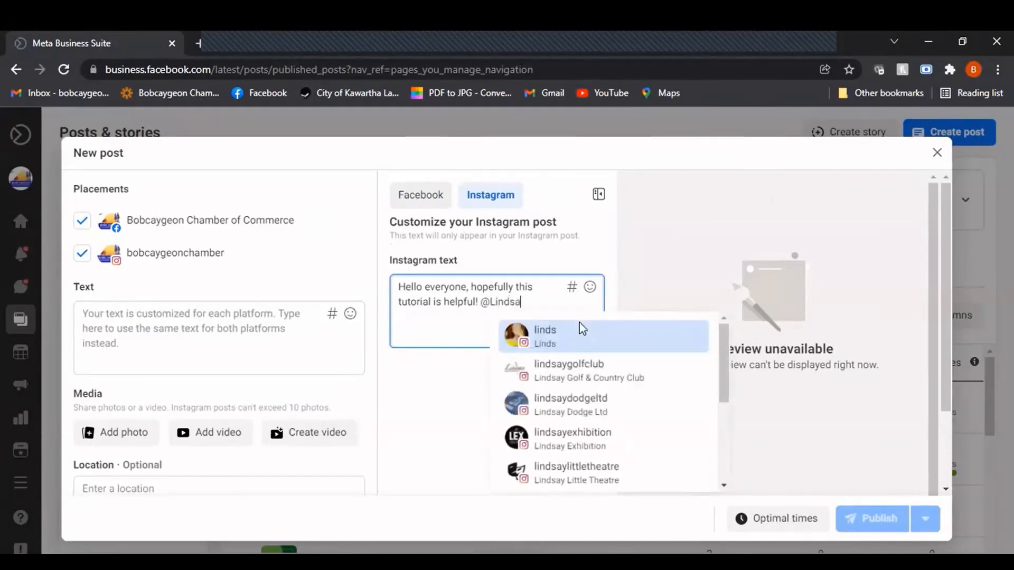
text(yChamber)
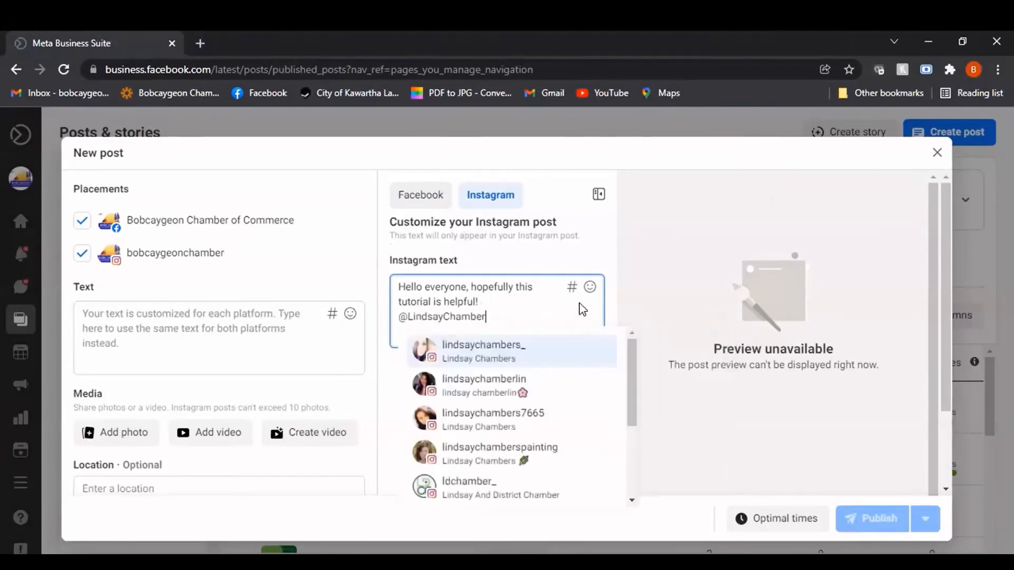
click(500, 494)
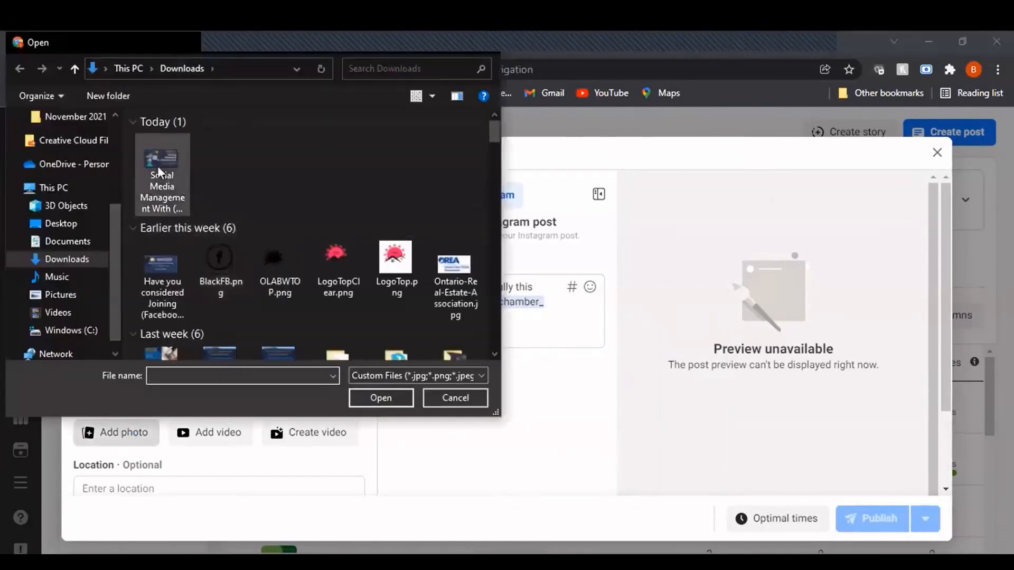
Add the photo "Social Media Management With (2).png" from the Downloads folder to the post
click(159, 168)
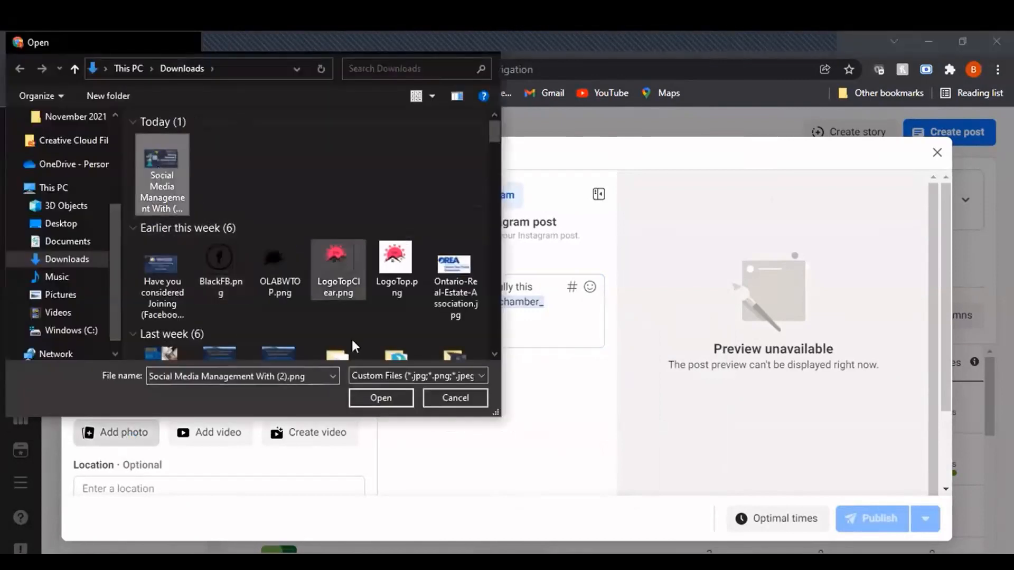
click(395, 398)
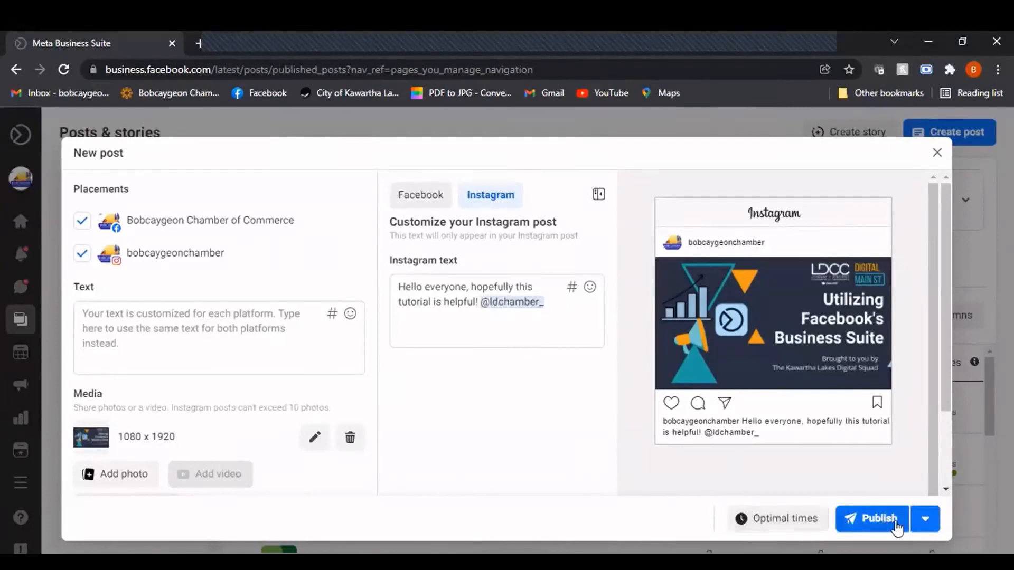
Set the post's Facebook schedule date to January 31, 2022 and save the scheduling settings
click(804, 525)
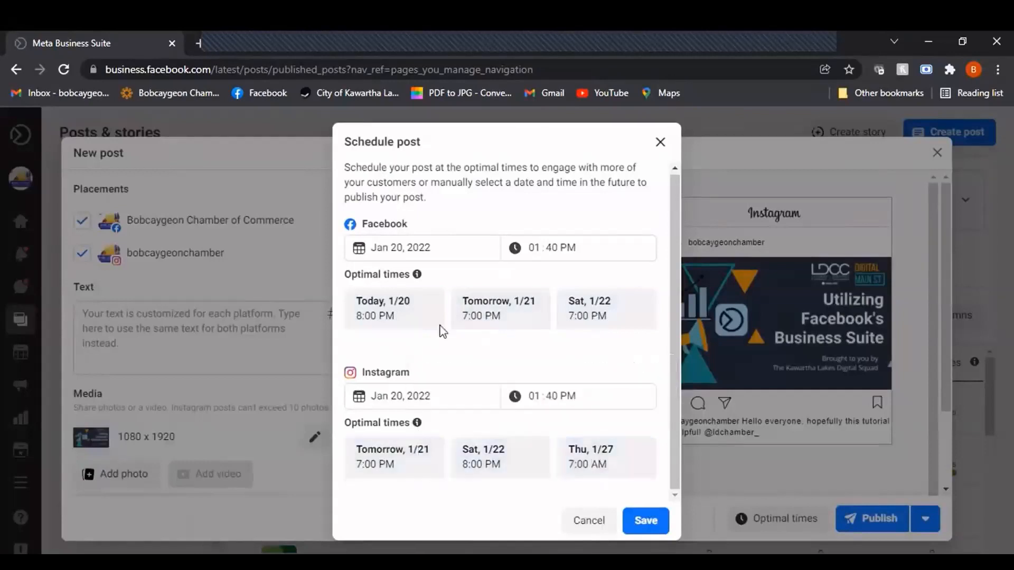
click(403, 248)
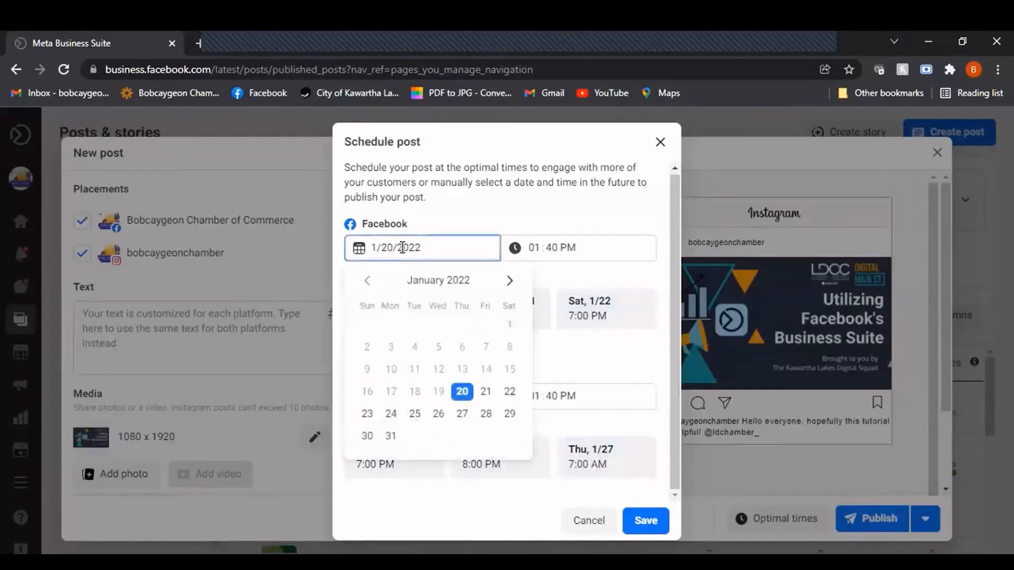
click(391, 436)
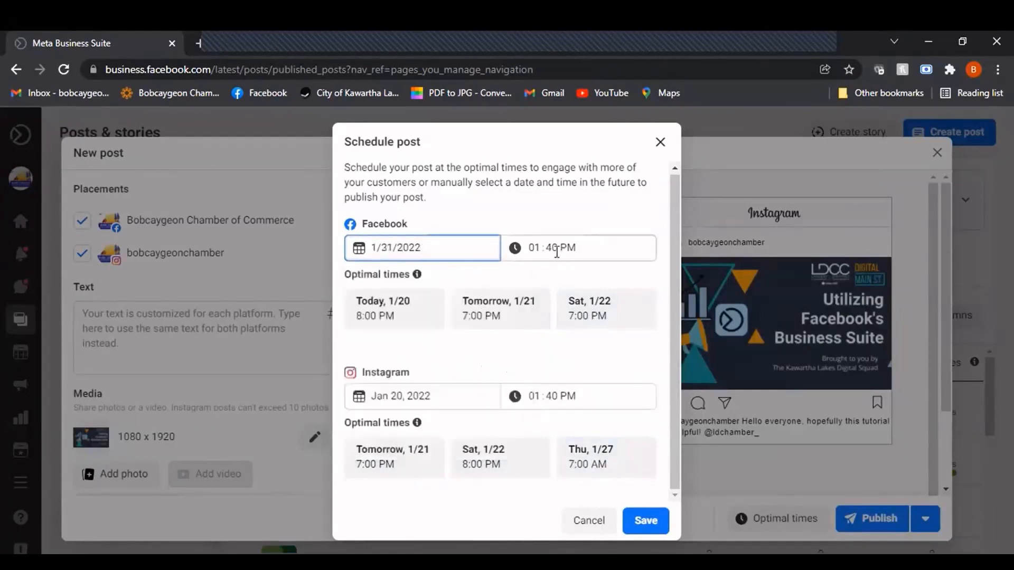
click(645, 522)
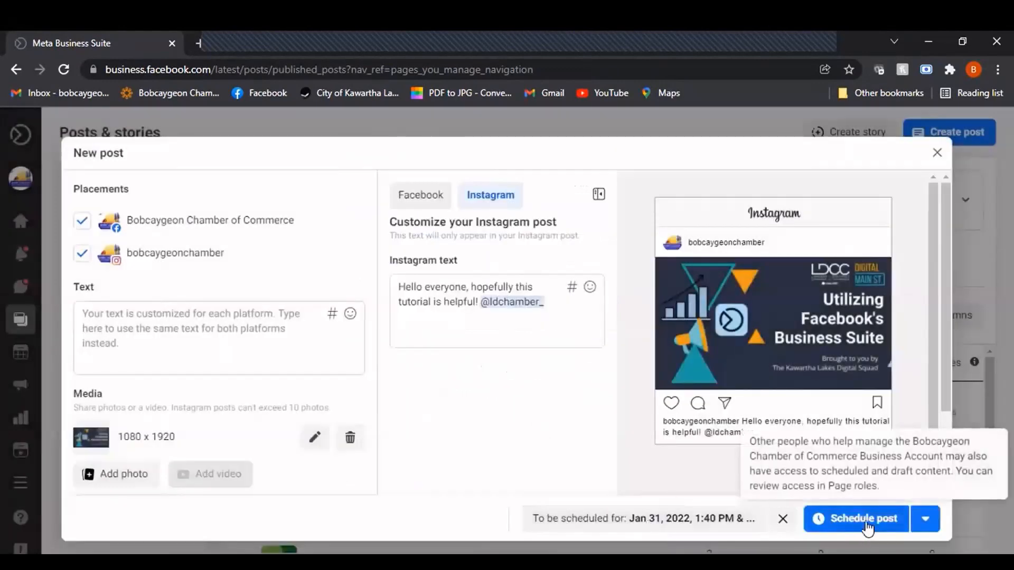
Check the other publishing options, and close the new post, discarding its changes instead of saving a draft
click(921, 520)
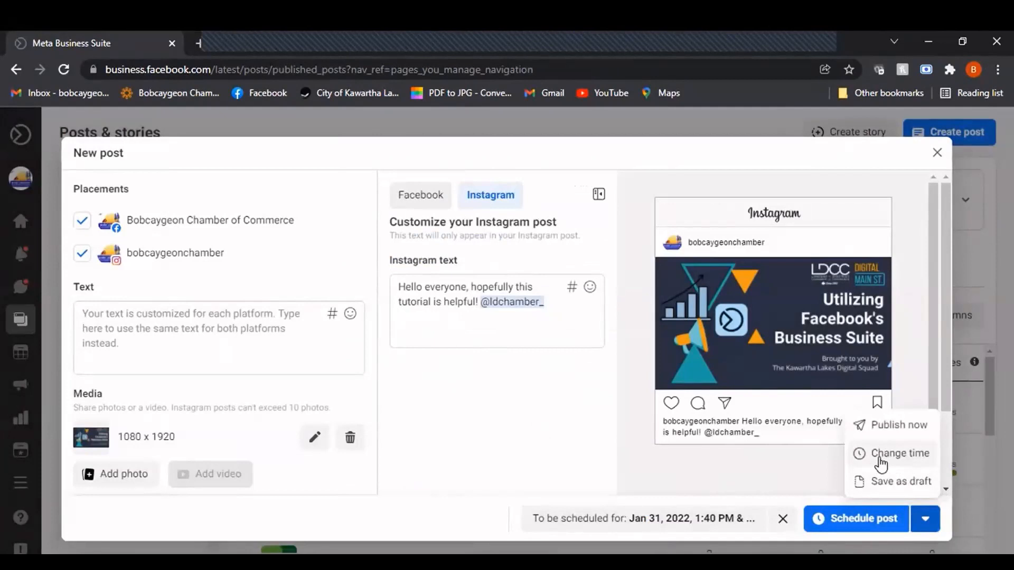
click(925, 518)
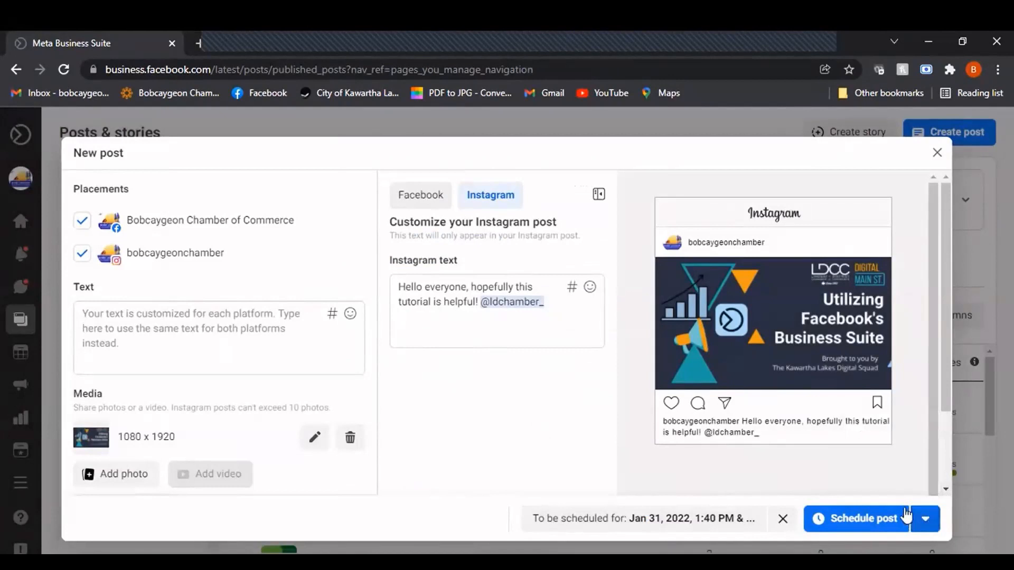
click(937, 154)
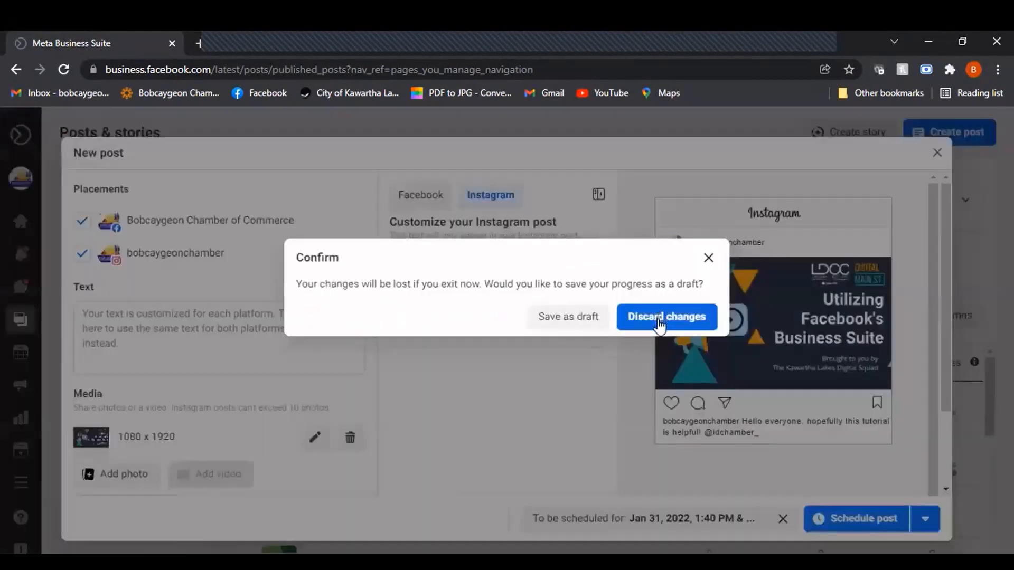
click(659, 316)
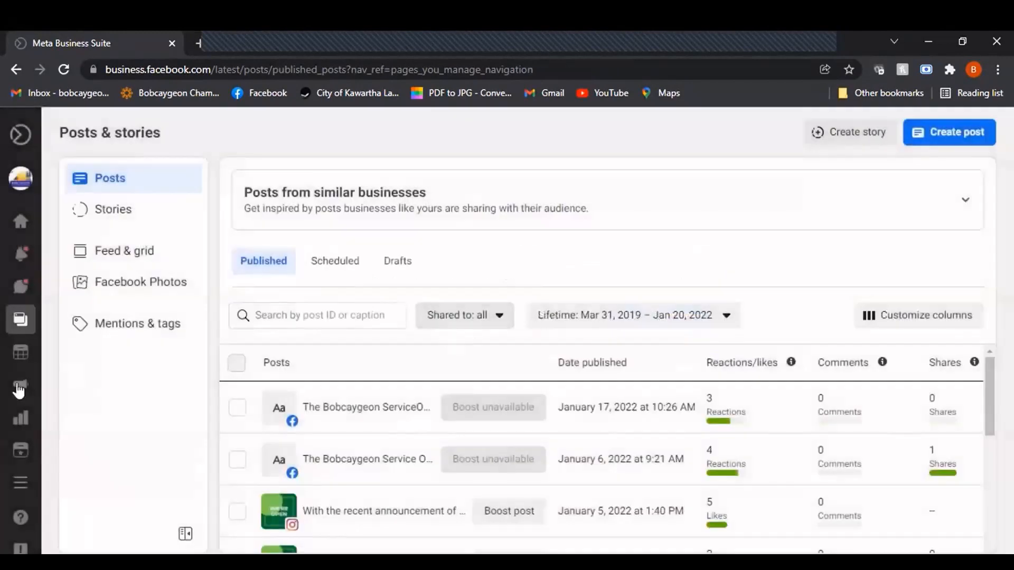
Start a new ad from the Ads section with the goal "Promote your business locally"
mouse_move(20, 385)
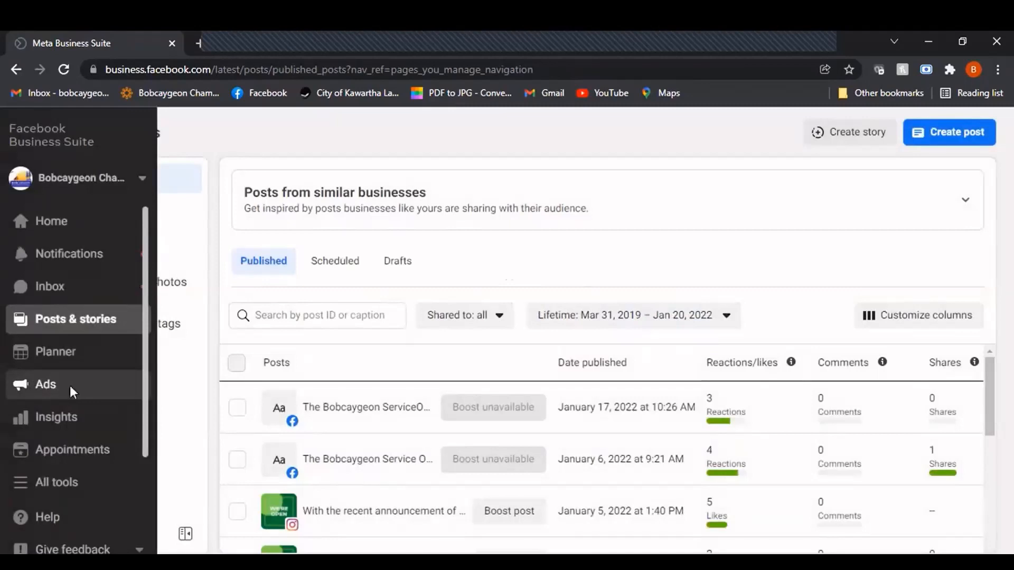
click(90, 385)
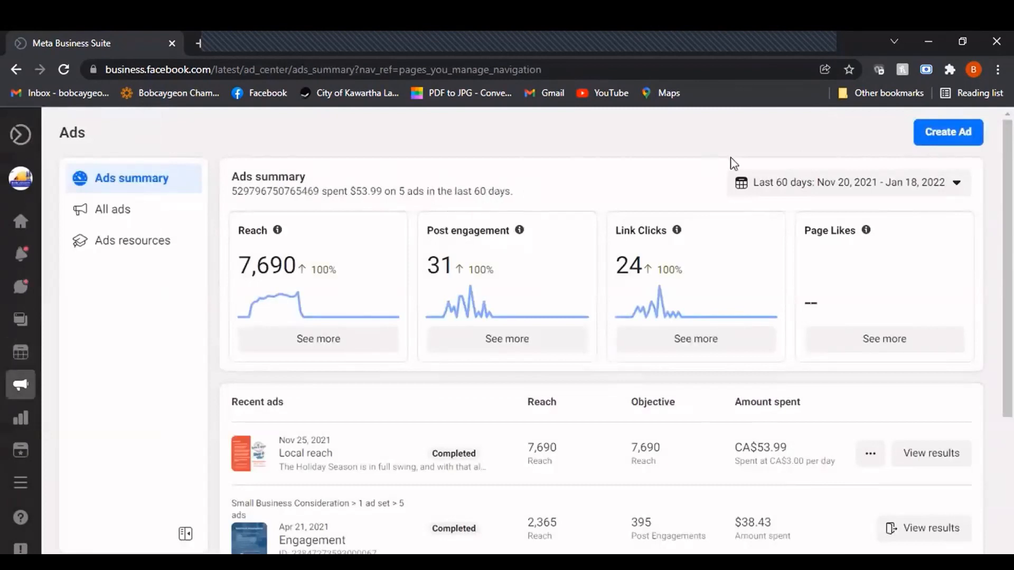
click(961, 138)
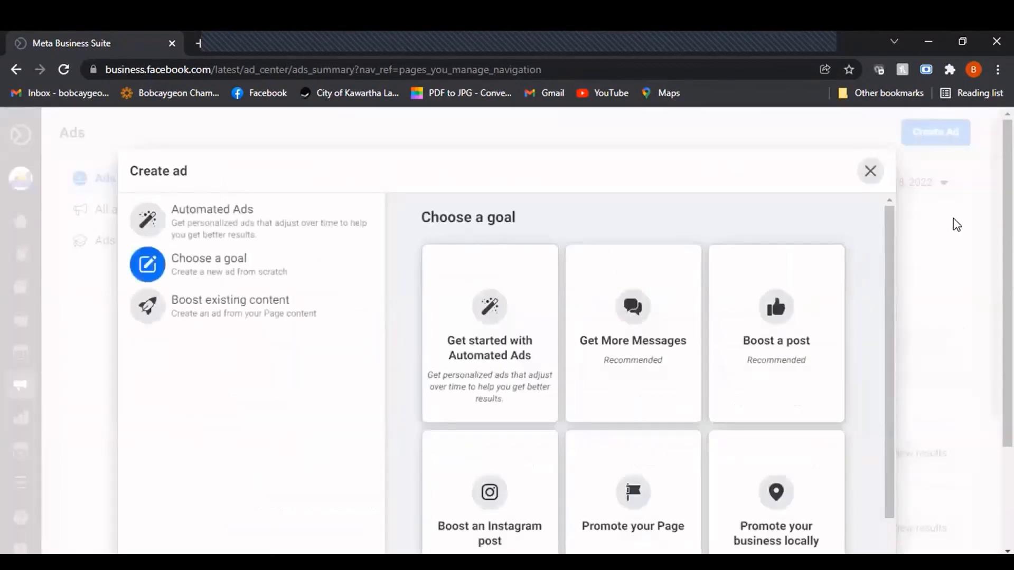
scroll(541, 164, down, 1)
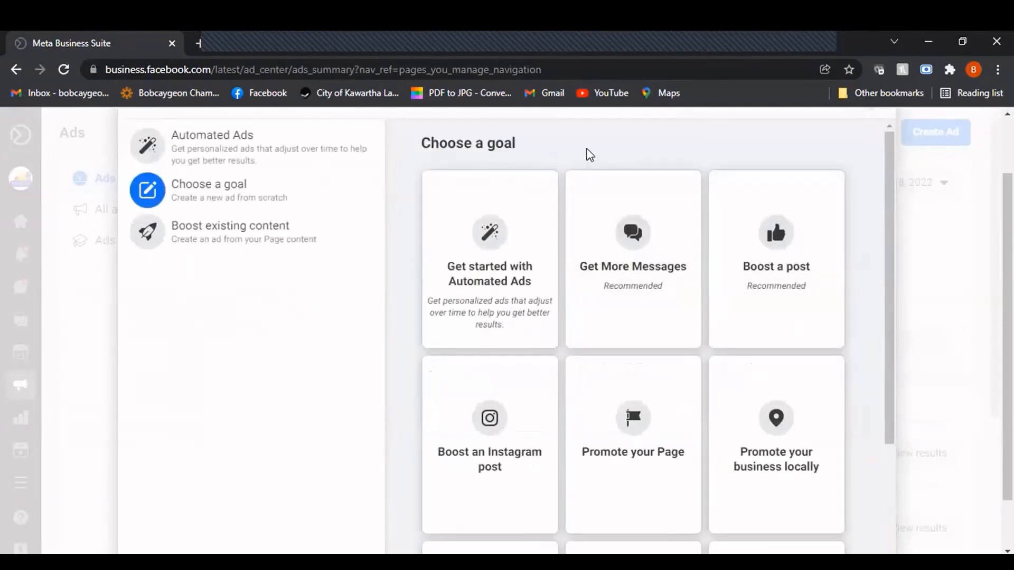
scroll(760, 248, up, 1)
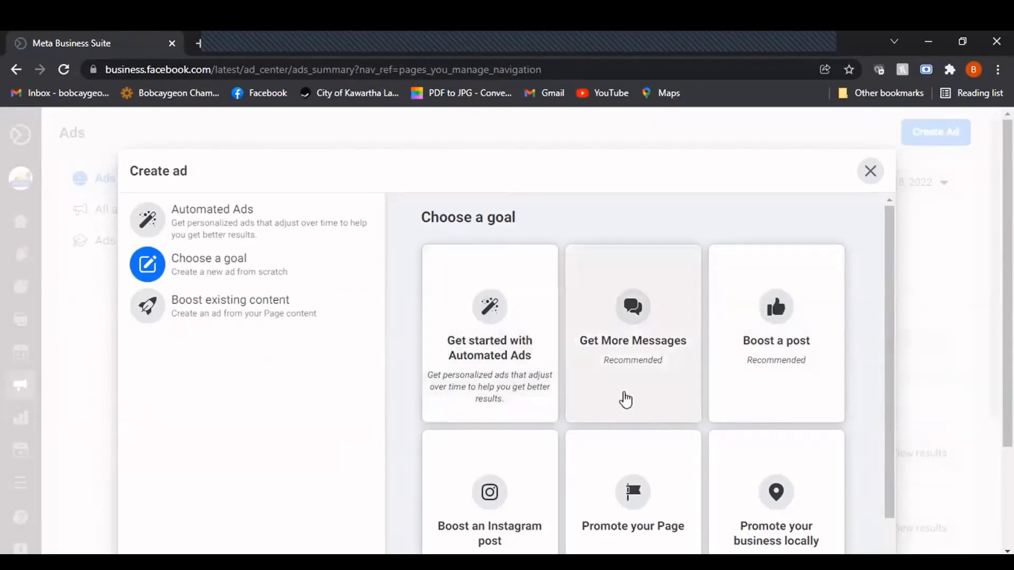
scroll(623, 398, down, 1)
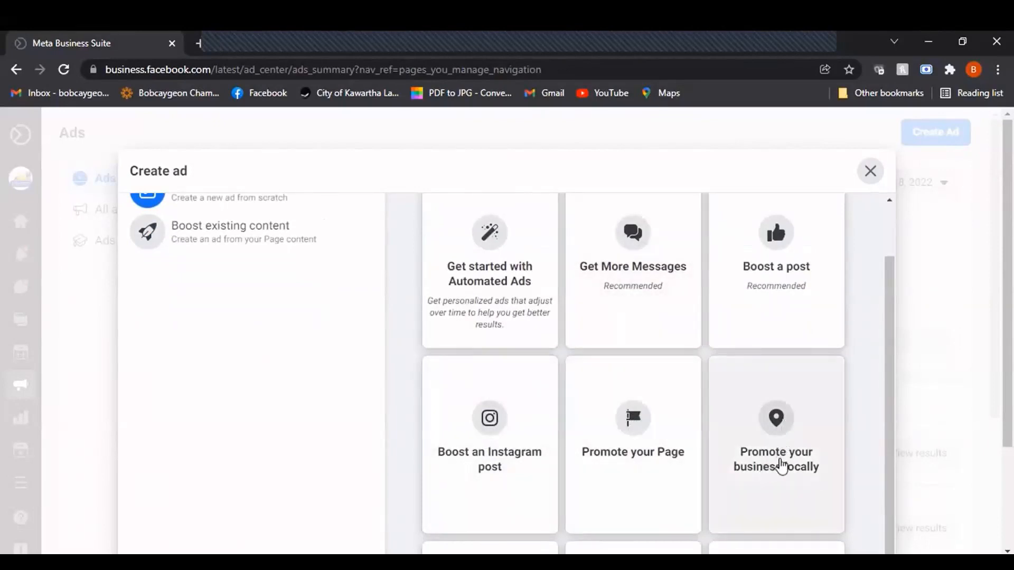
scroll(781, 454, down, 5)
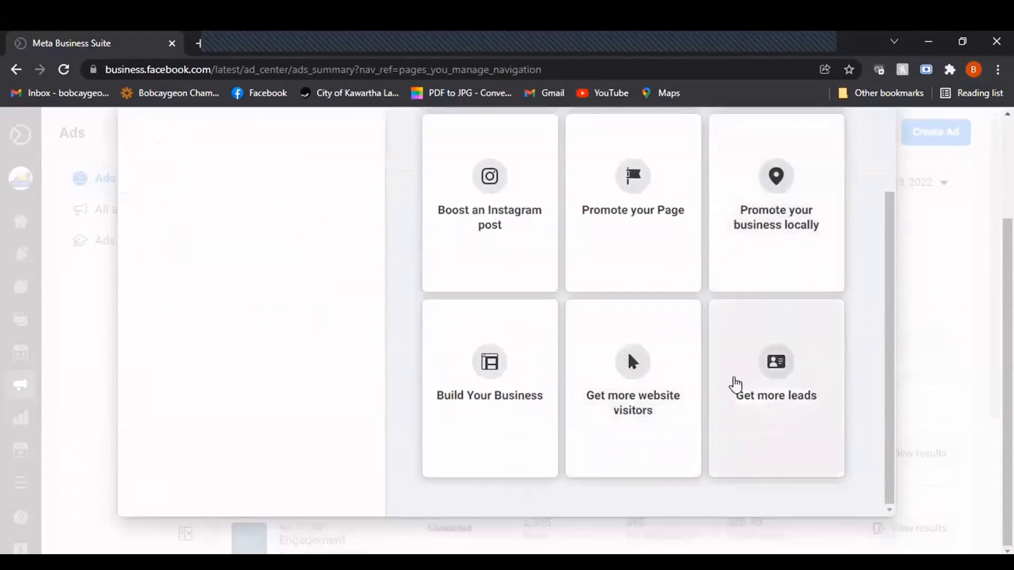
scroll(739, 383, up, 1)
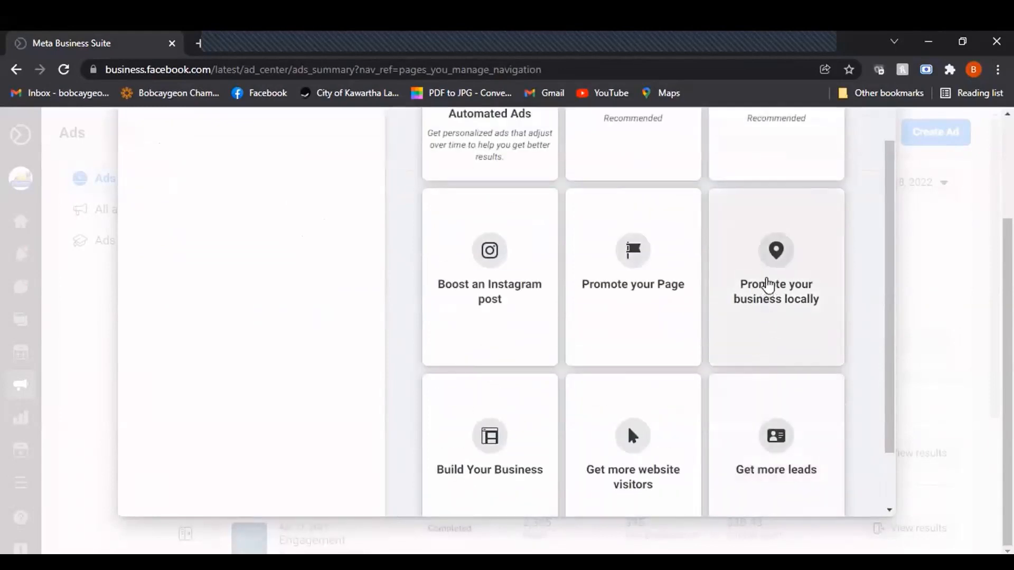
click(766, 283)
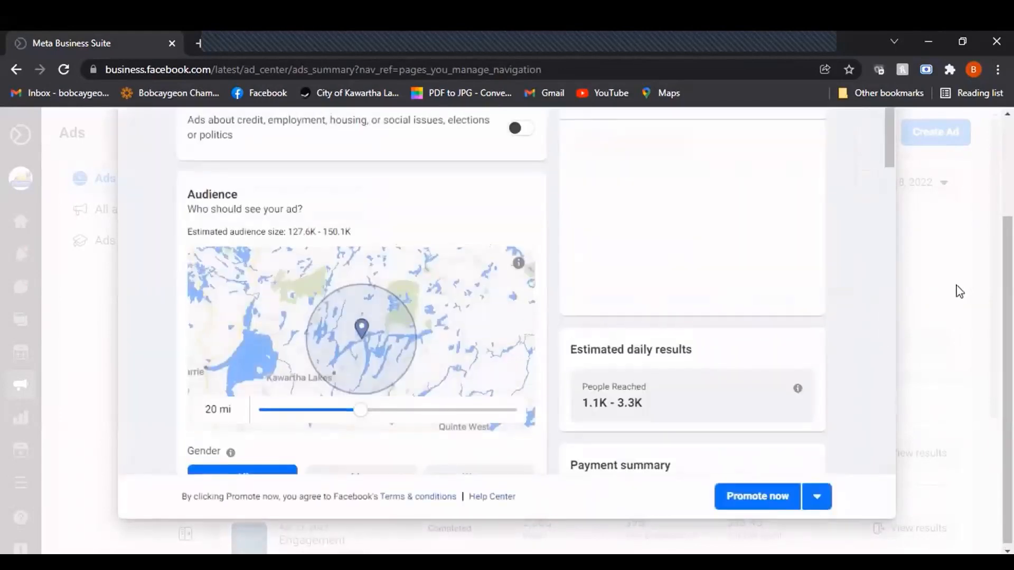
Examine the local ad's preview and its audience location, gender and age settings
scroll(955, 285, up, 1)
scroll(861, 226, up, 1)
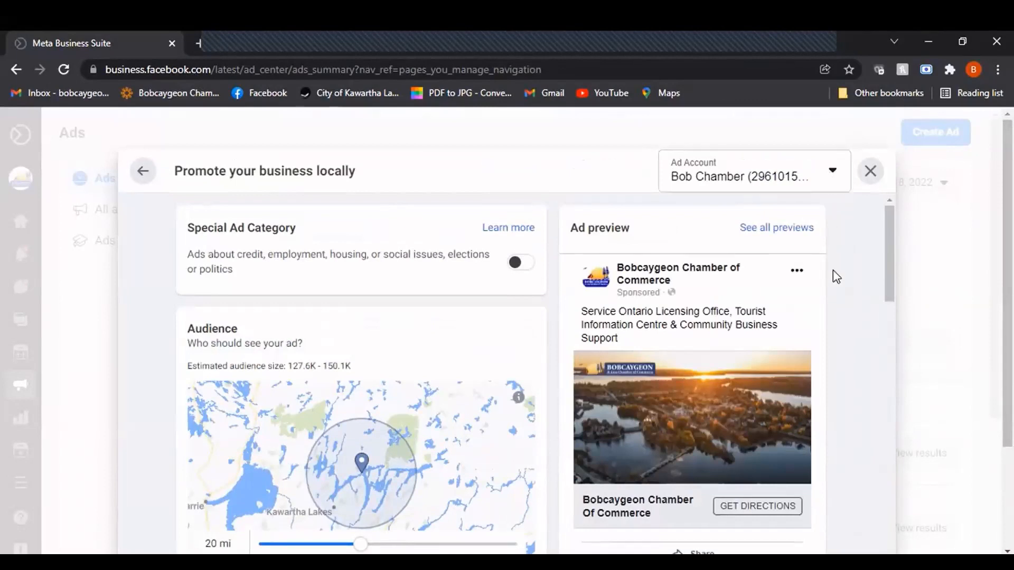
scroll(251, 419, down, 3)
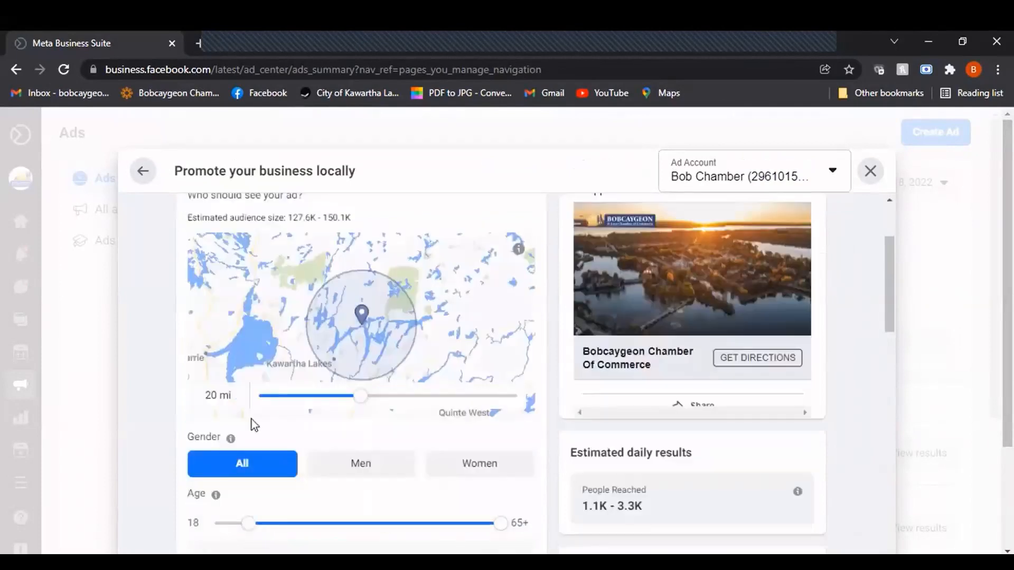
scroll(180, 412, up, 1)
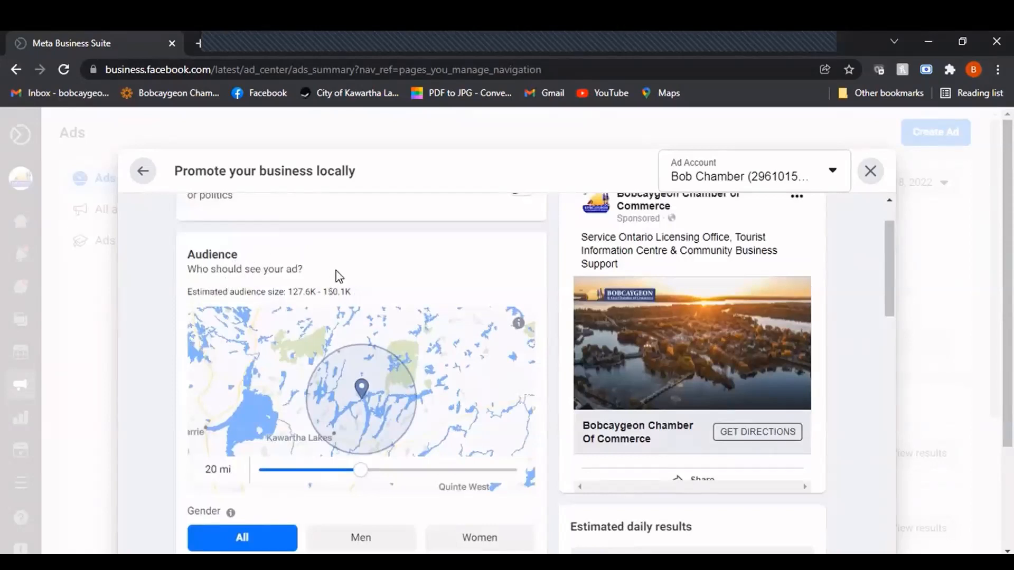
scroll(339, 275, down, 1)
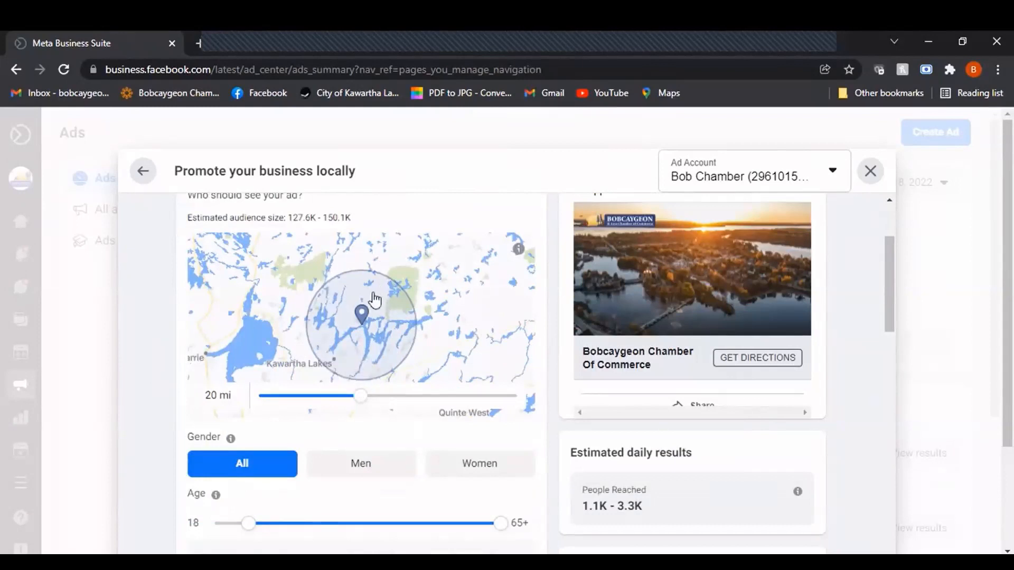
scroll(357, 297, down, 3)
scroll(358, 297, up, 3)
scroll(254, 381, down, 3)
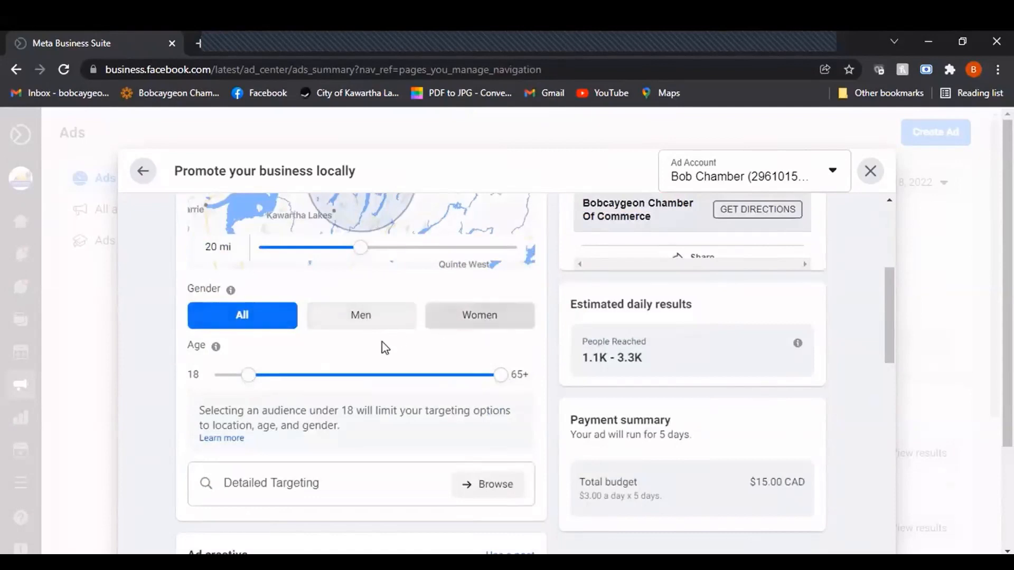
Add the "Small business owners" behavior to the ad audience's detailed targeting
scroll(312, 484, down, 1)
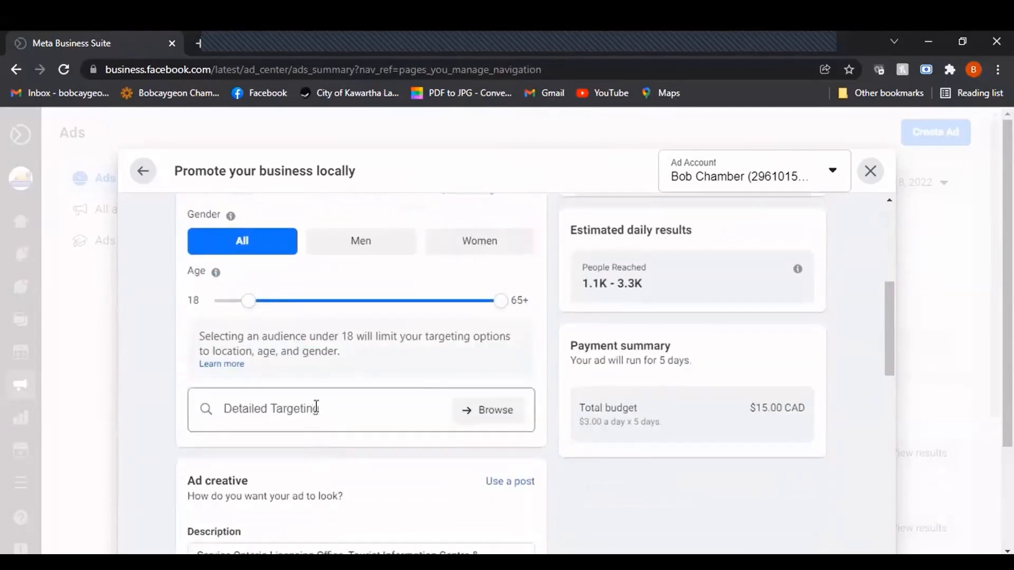
click(316, 411)
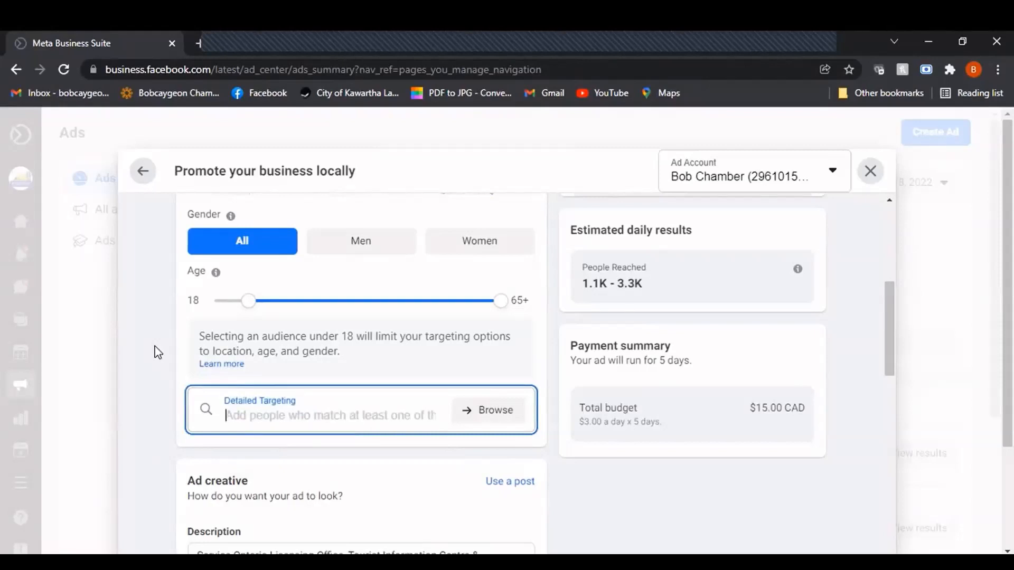
text(Small)
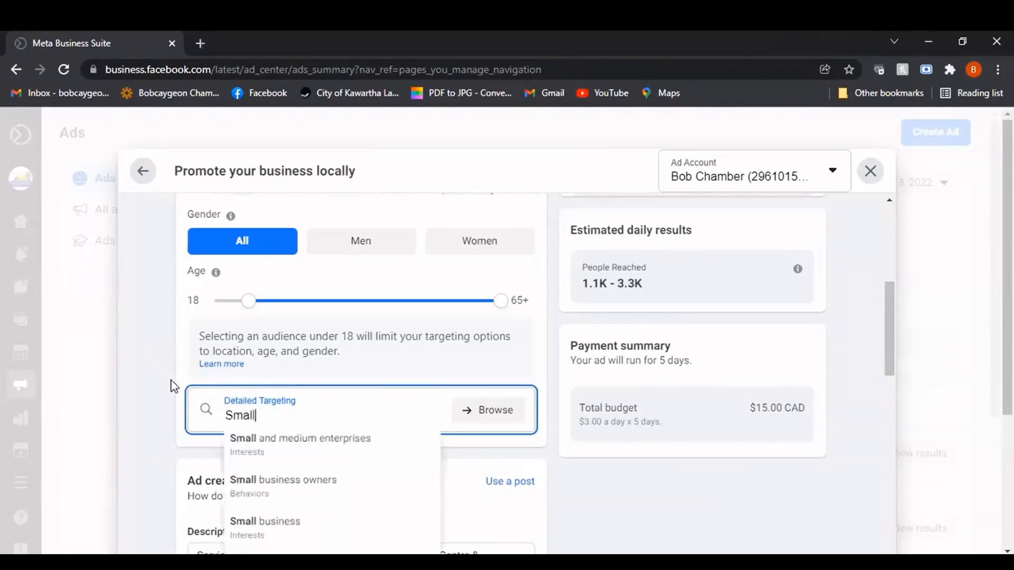
click(306, 480)
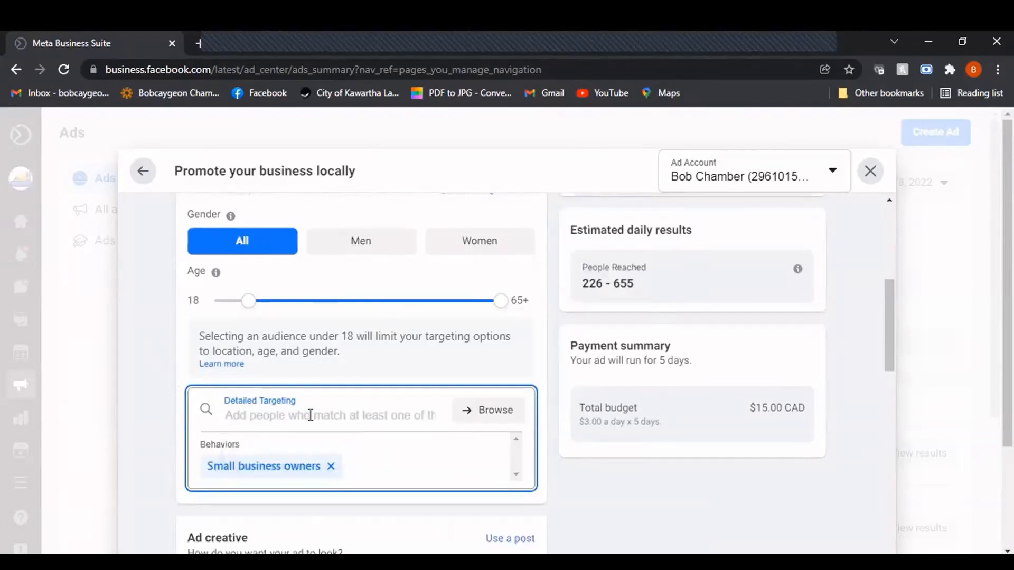
Try adding the "Watercraft" interest to the ad audience's detailed targeting, and remove it again
text(Water)
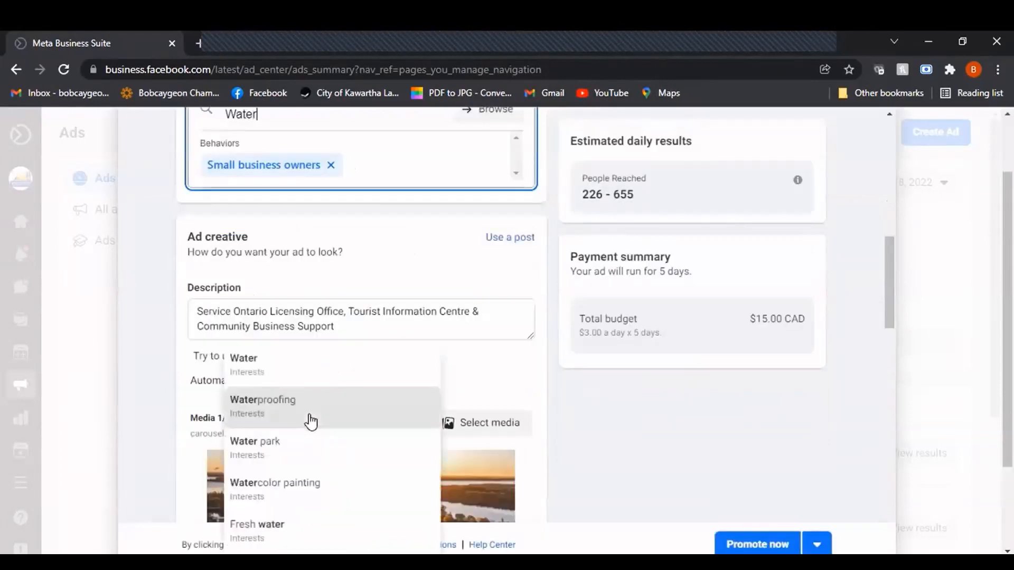
text(cra)
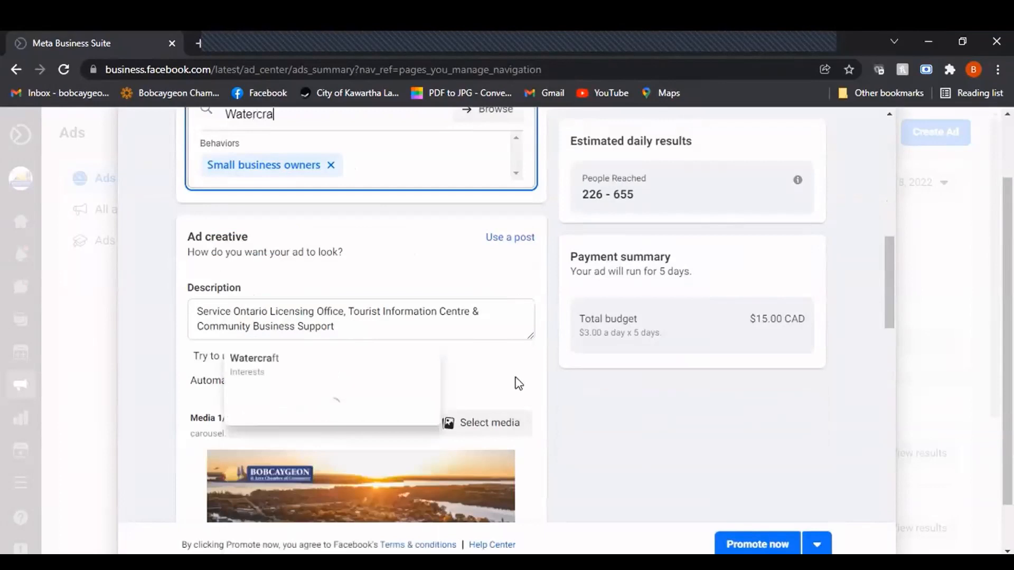
click(307, 370)
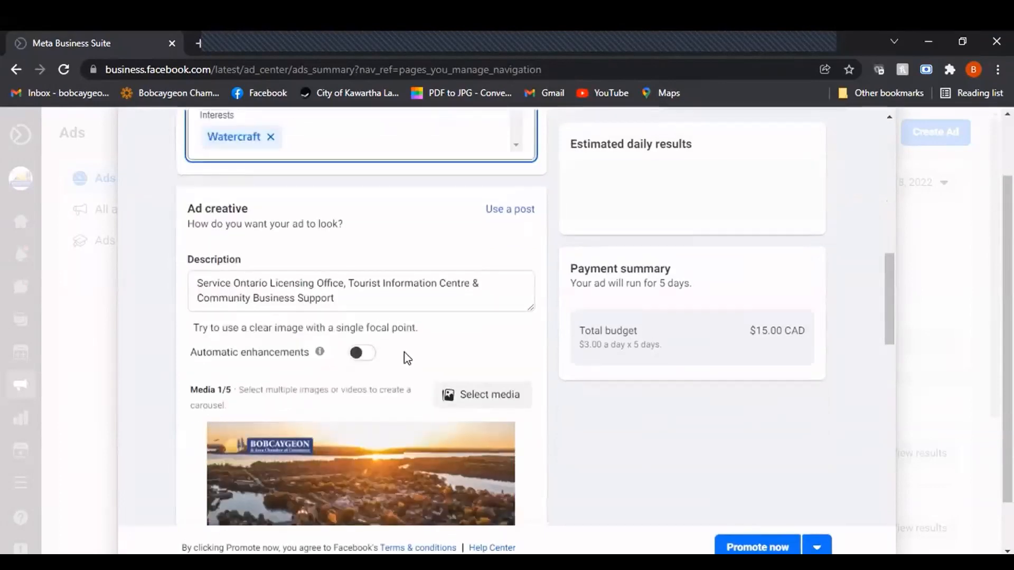
scroll(544, 355, down, 3)
scroll(544, 355, down, 4)
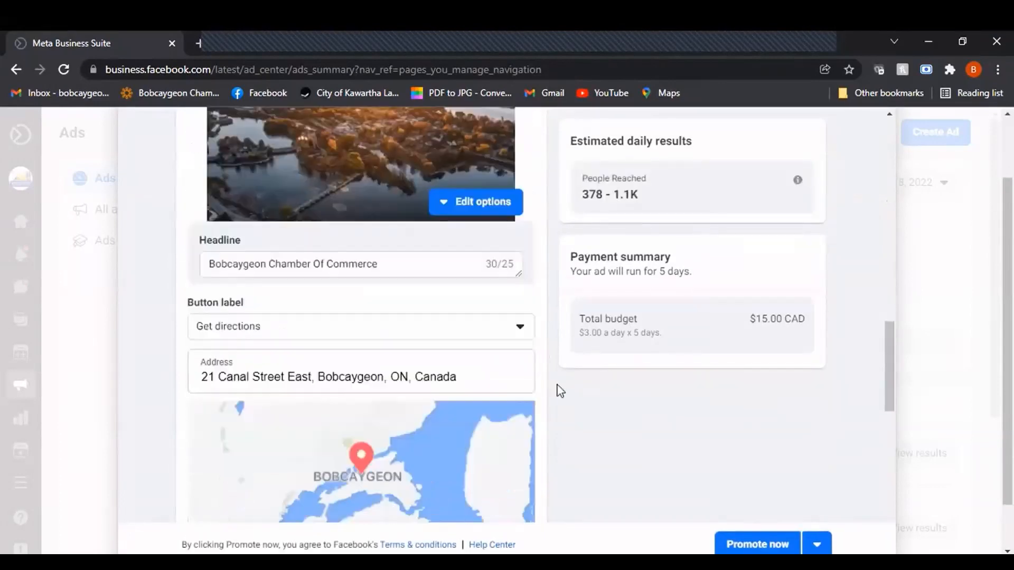
scroll(556, 385, up, 10)
scroll(305, 276, up, 3)
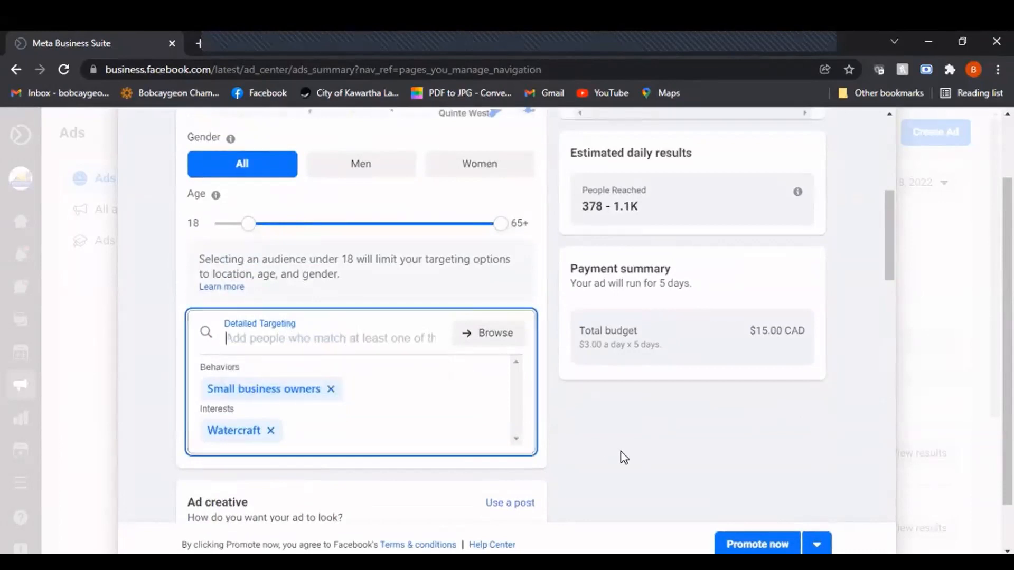
click(272, 432)
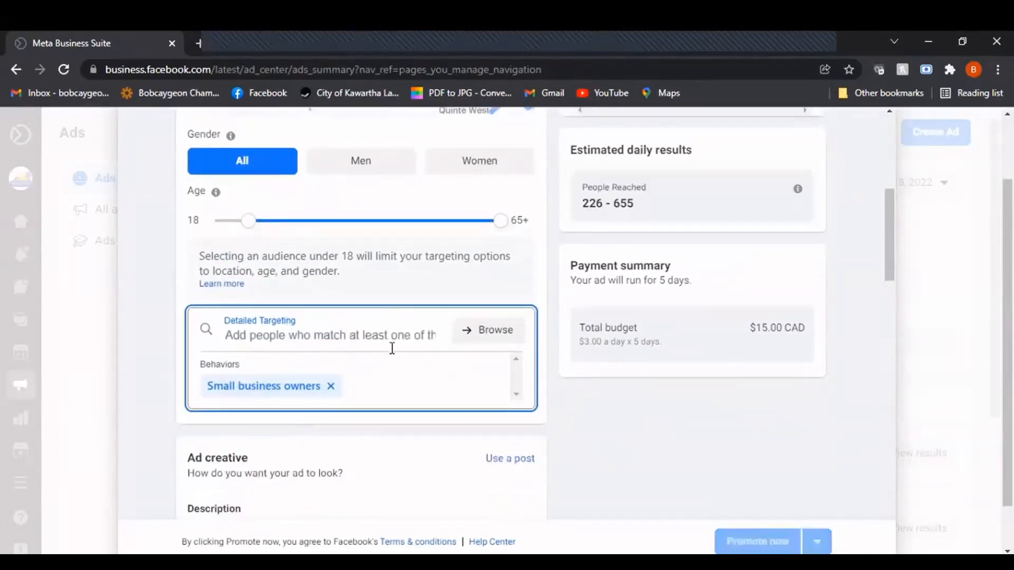
Browse the detailed targeting options, and examine the Demographics and Interests categories
click(488, 332)
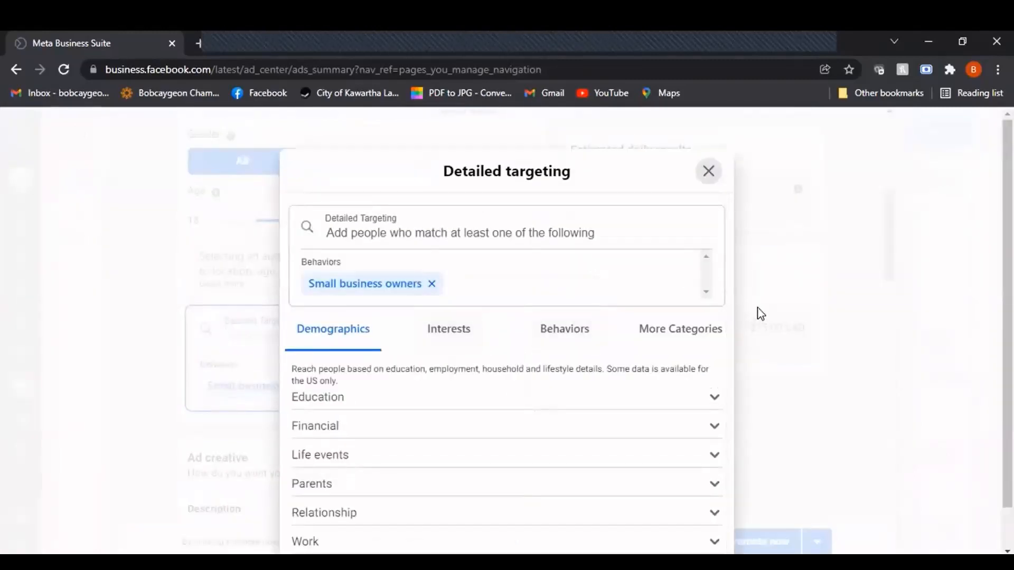
scroll(667, 365, down, 1)
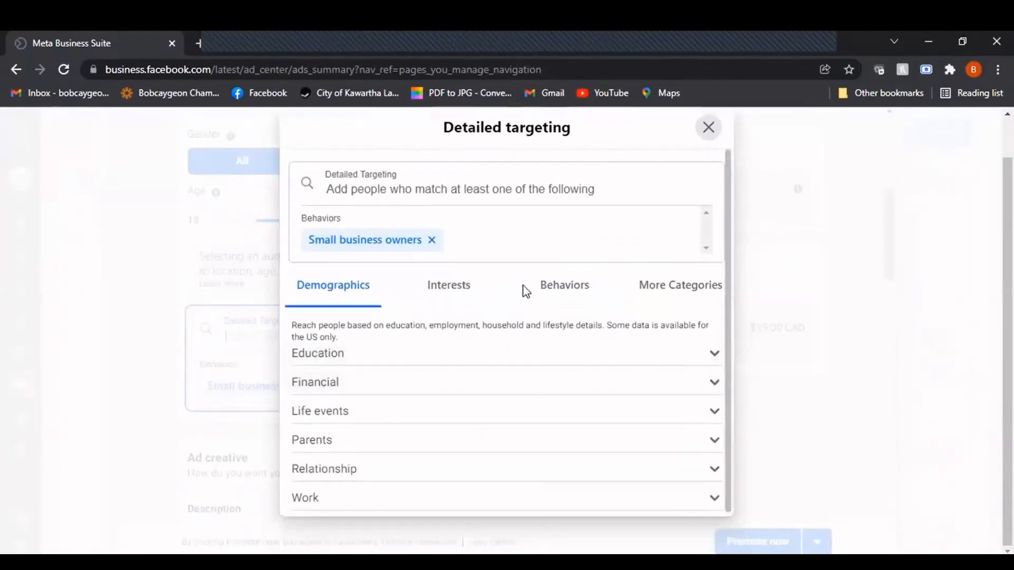
click(448, 291)
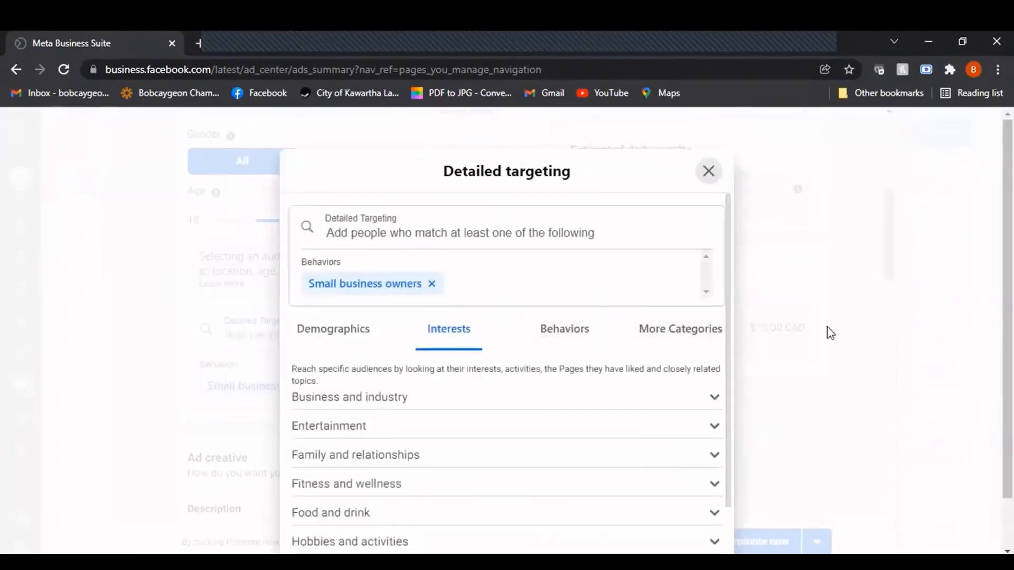
scroll(664, 325, down, 1)
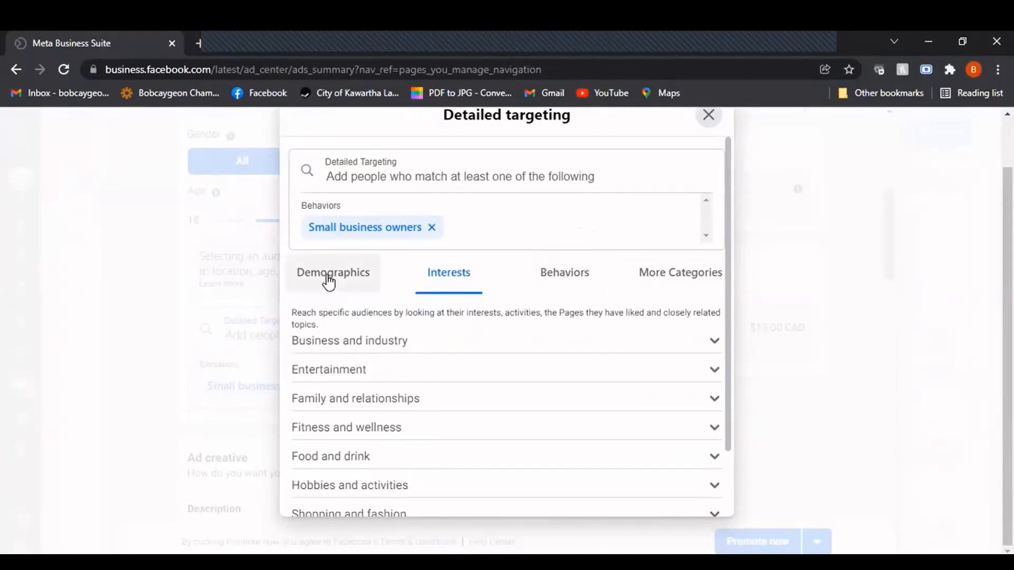
click(329, 282)
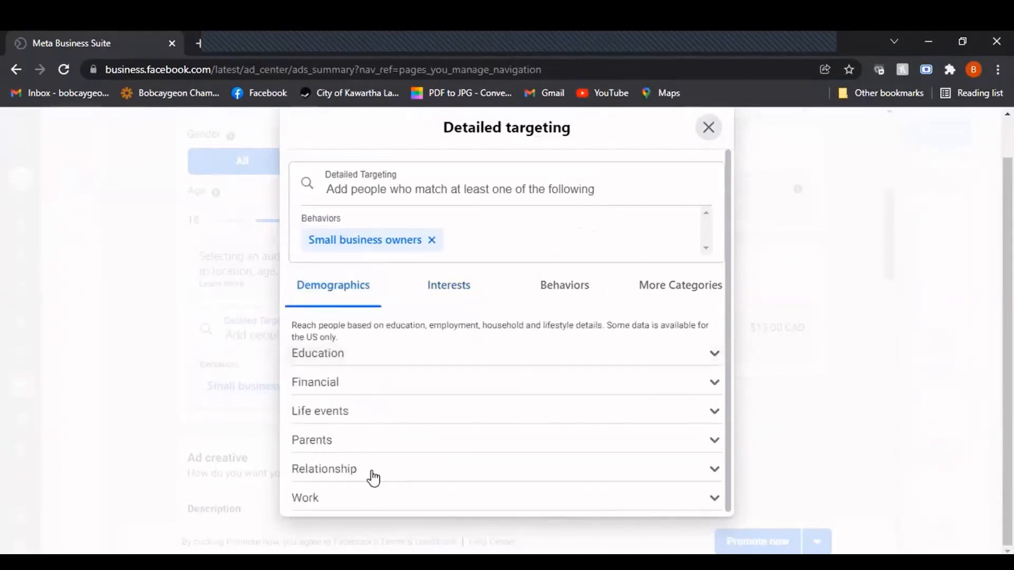
Add the "Small business" interest from Business and industry to the detailed targeting, and close the targeting browser
click(454, 303)
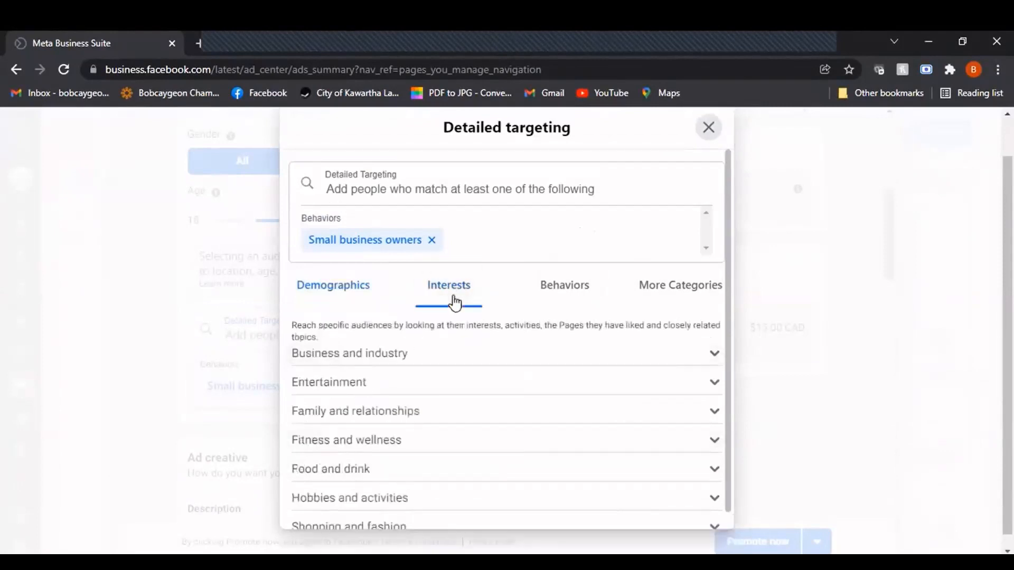
scroll(598, 353, down, 2)
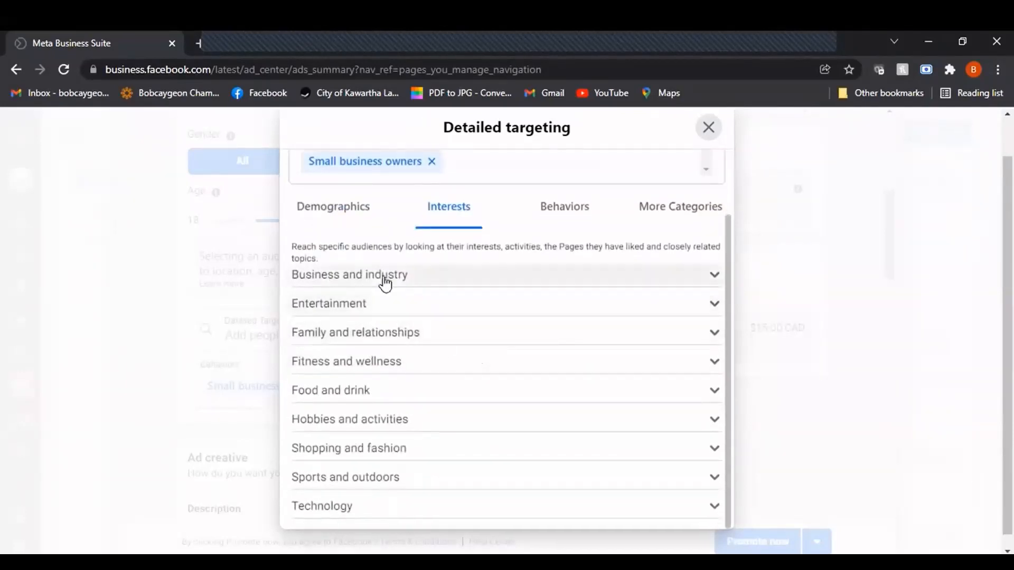
click(462, 285)
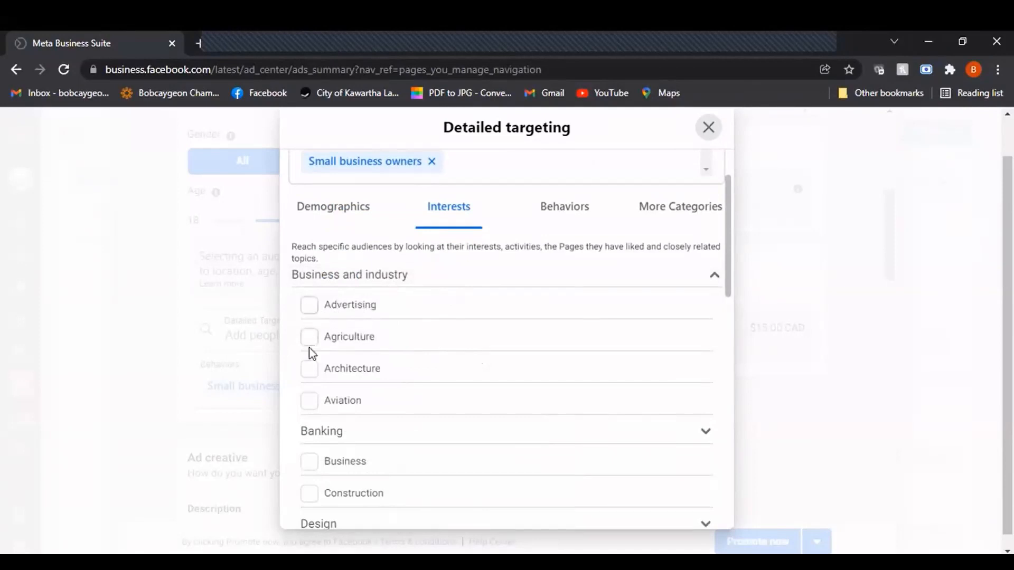
scroll(425, 385, down, 12)
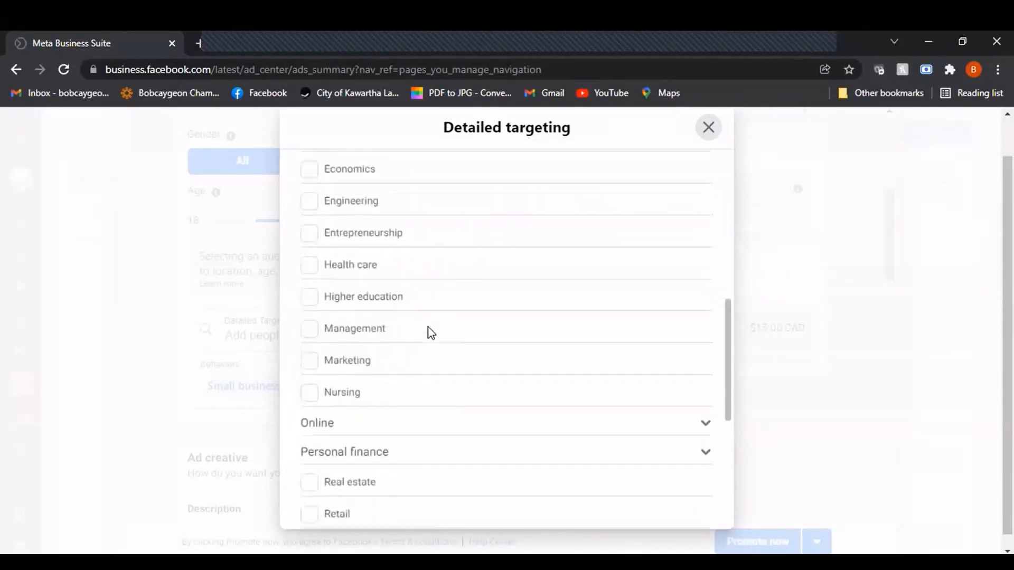
scroll(429, 330, down, 1)
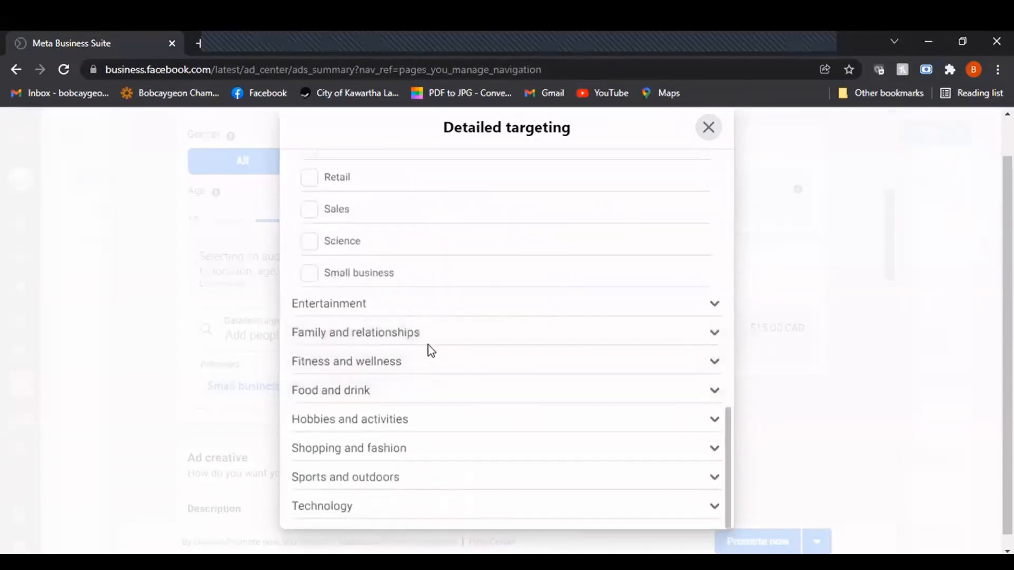
click(310, 274)
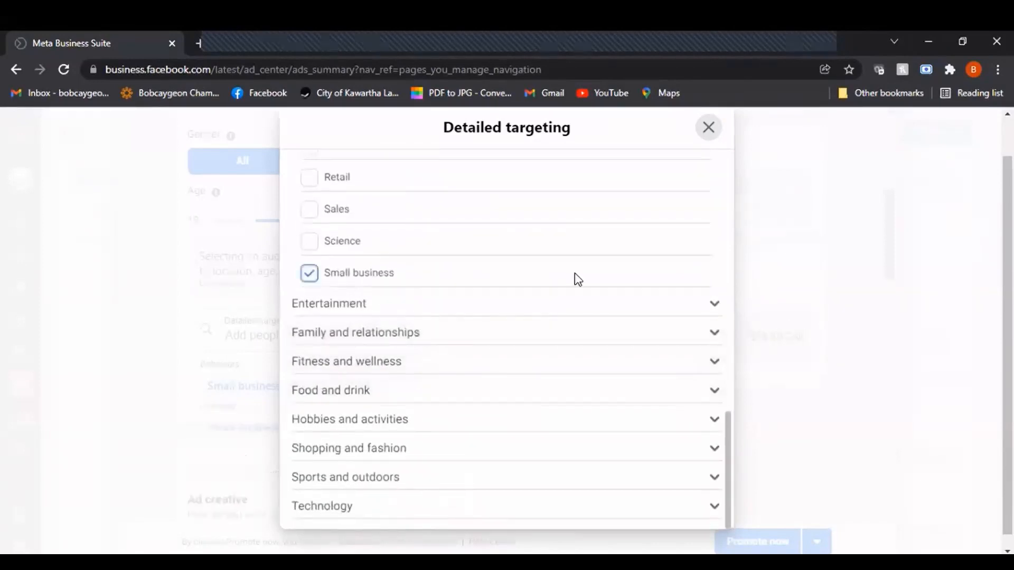
scroll(572, 278, up, 15)
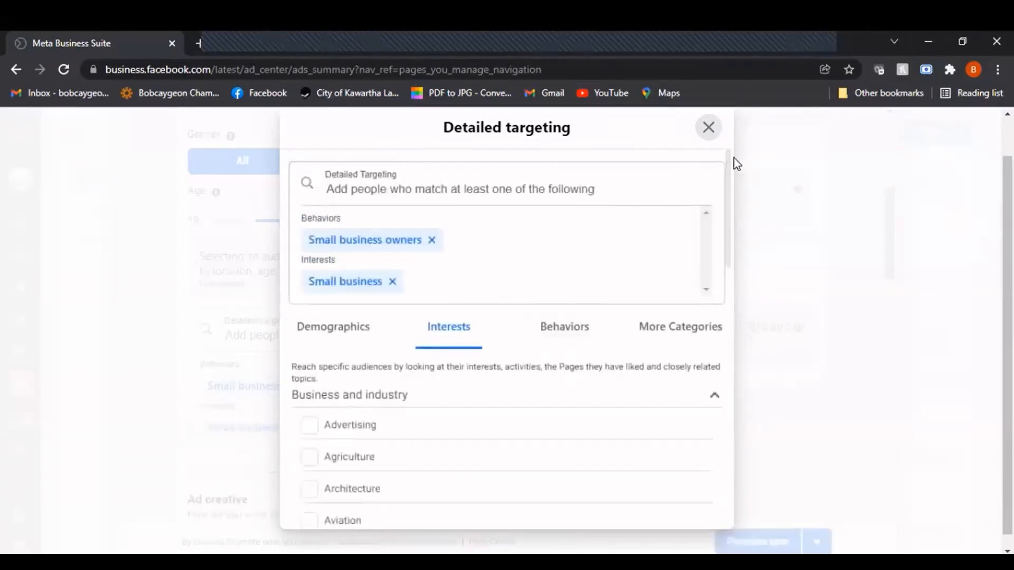
click(708, 129)
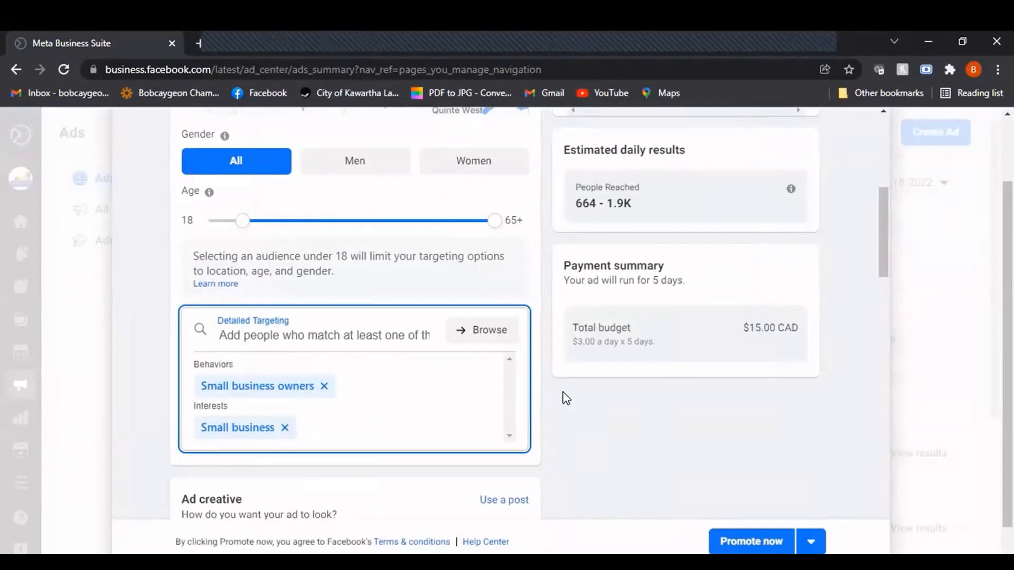
Replace the ad creative's description with "A local Chamber of Commerce looking to support our business community"
scroll(565, 394, down, 5)
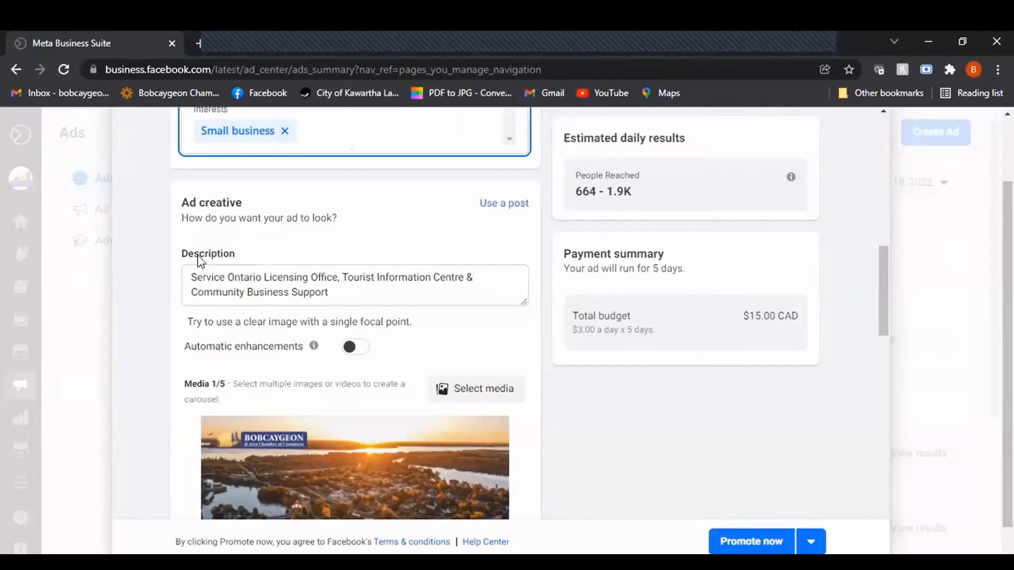
click(331, 298)
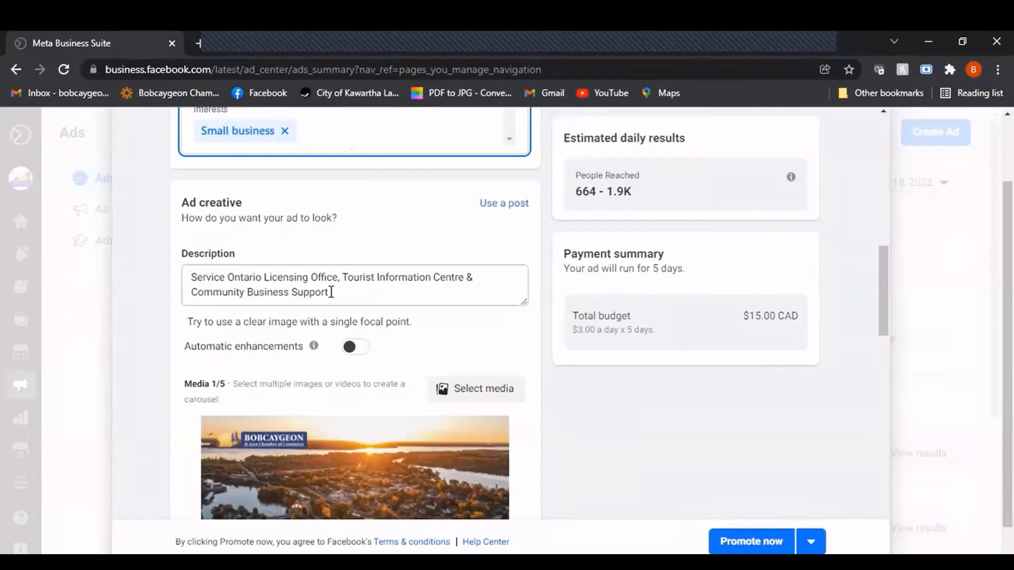
click(331, 292)
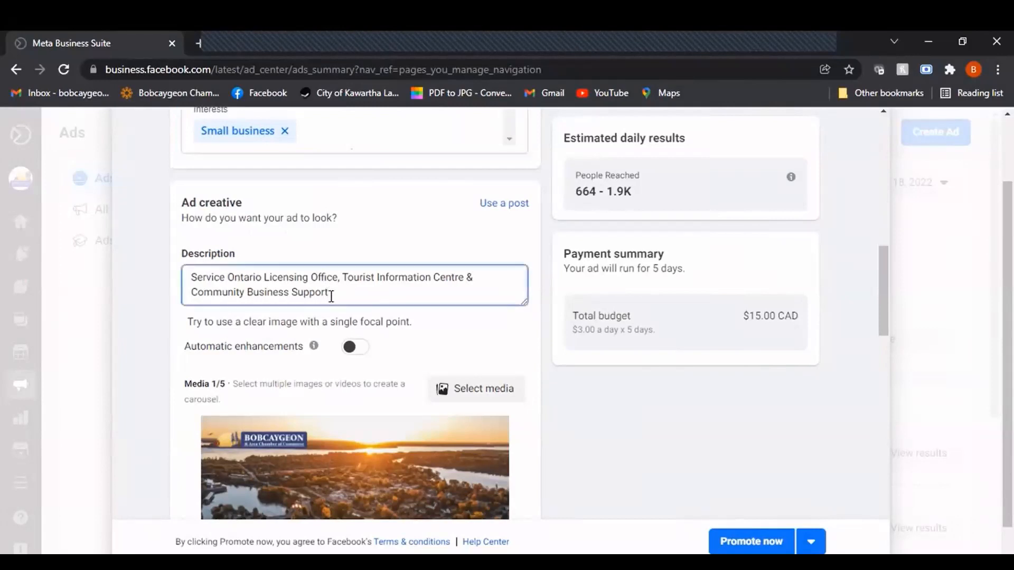
drag(342, 297, 158, 275)
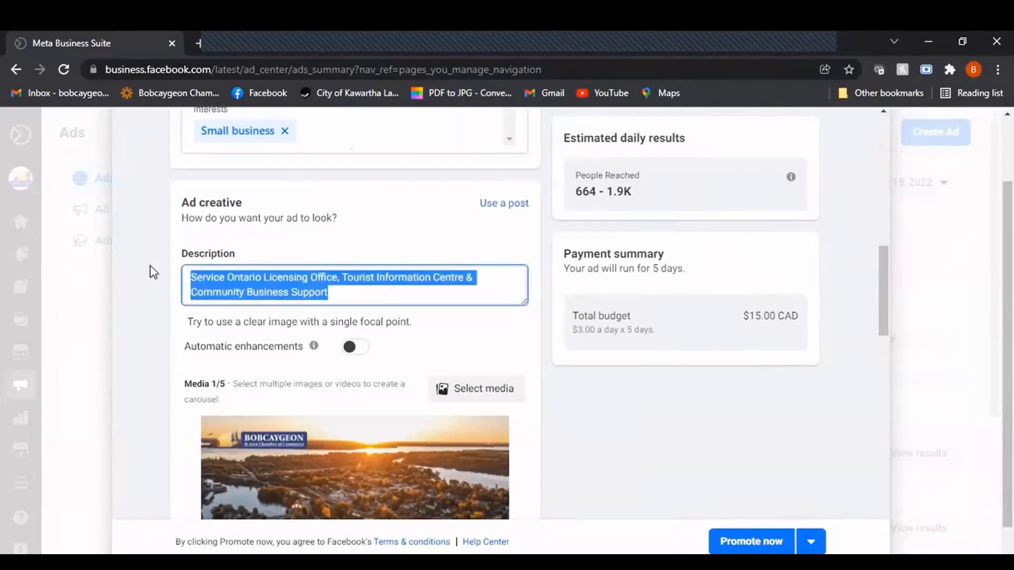
key(BackSpace)
text(A local Chamber of Commerce looking to)
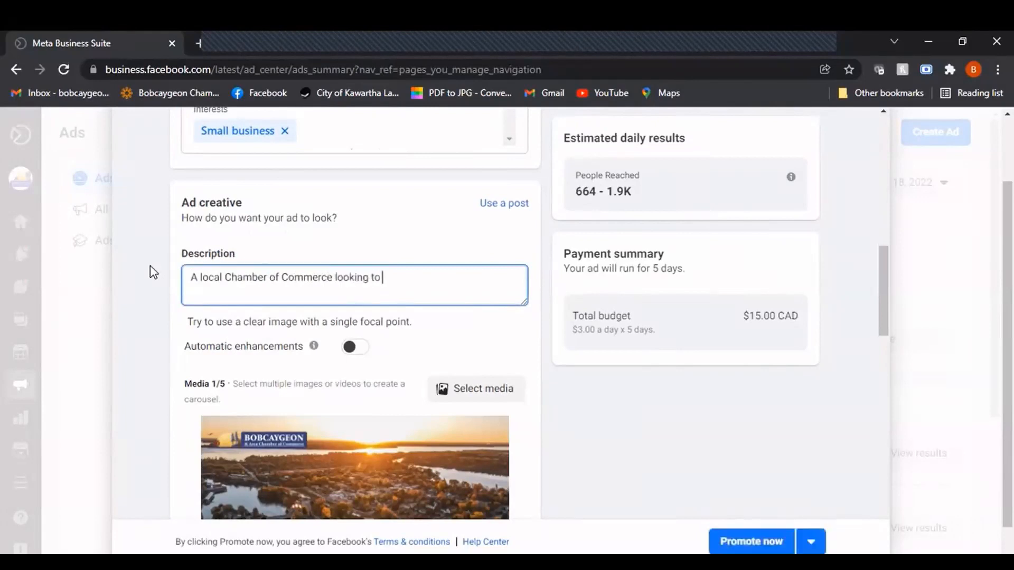
text( support our business community)
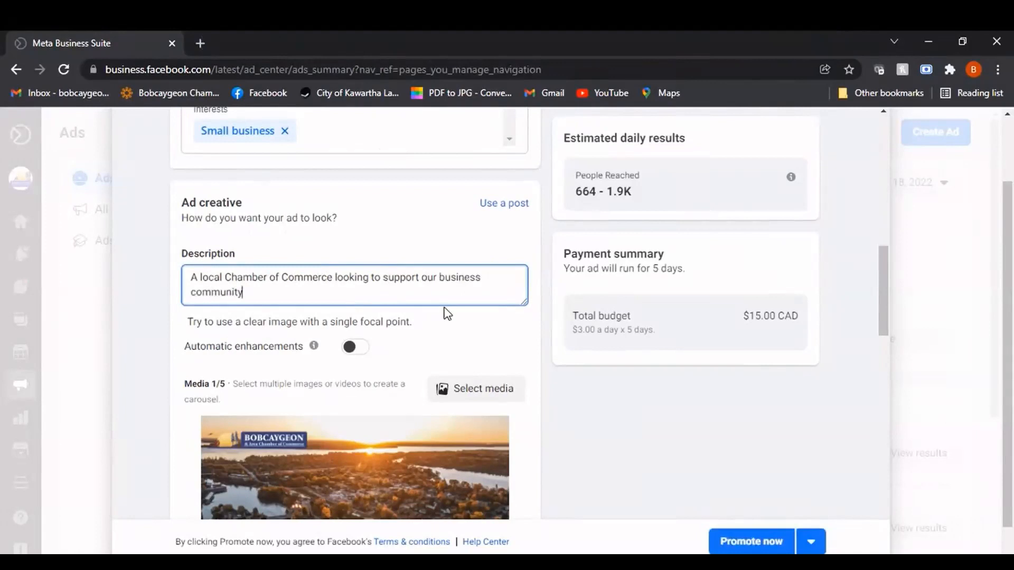
Examine the ad's media editing options, headline, address, schedule, daily budget, placements and payment method
scroll(446, 313, down, 4)
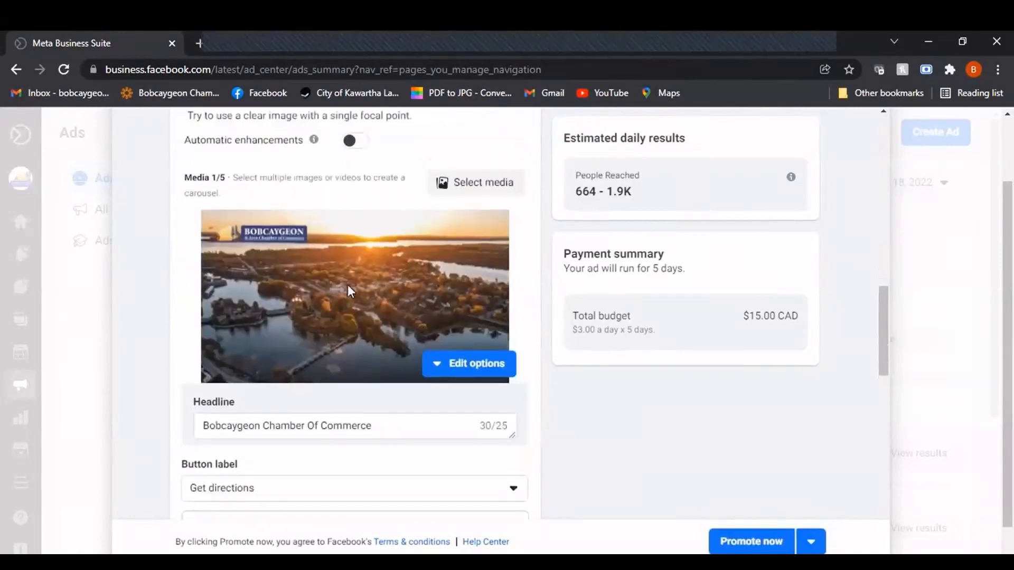
scroll(348, 288, up, 1)
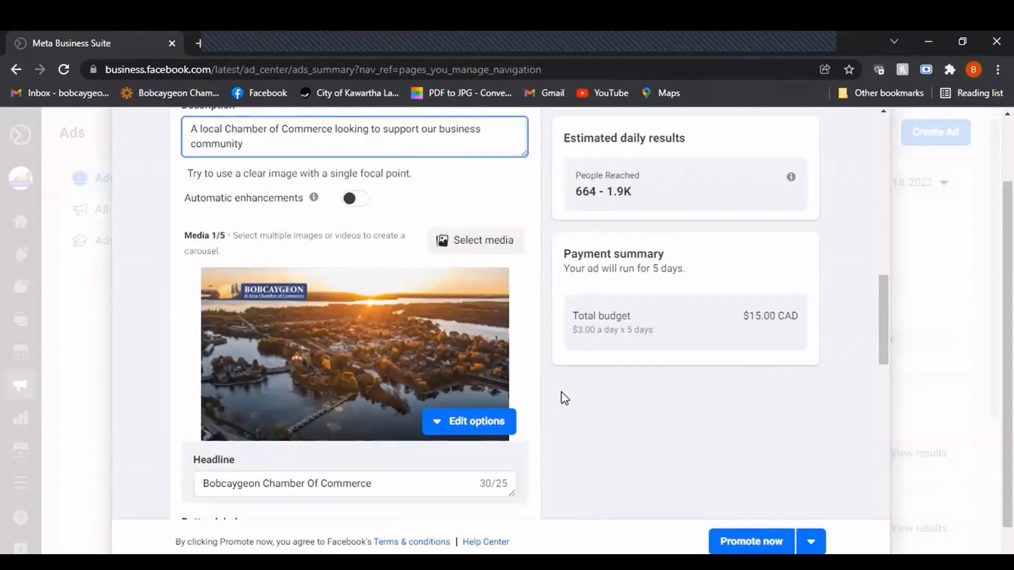
scroll(563, 367, down, 1)
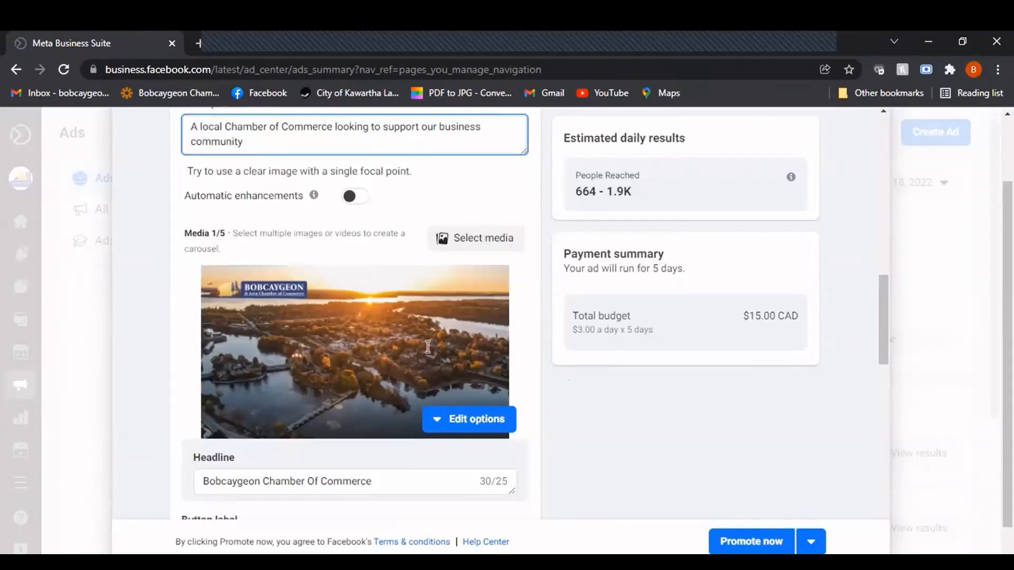
scroll(440, 341, down, 3)
scroll(557, 338, up, 1)
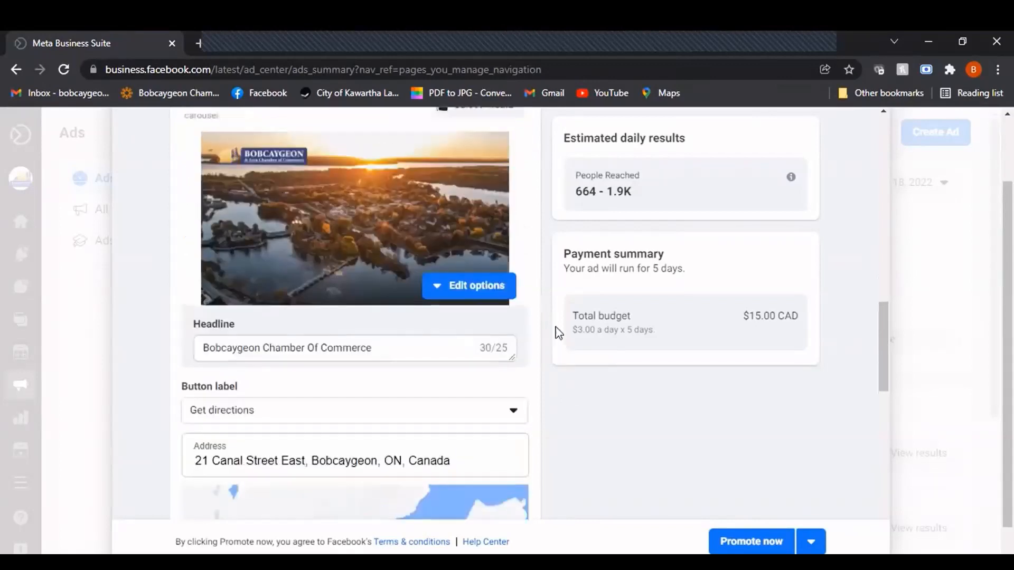
scroll(557, 333, up, 1)
click(480, 354)
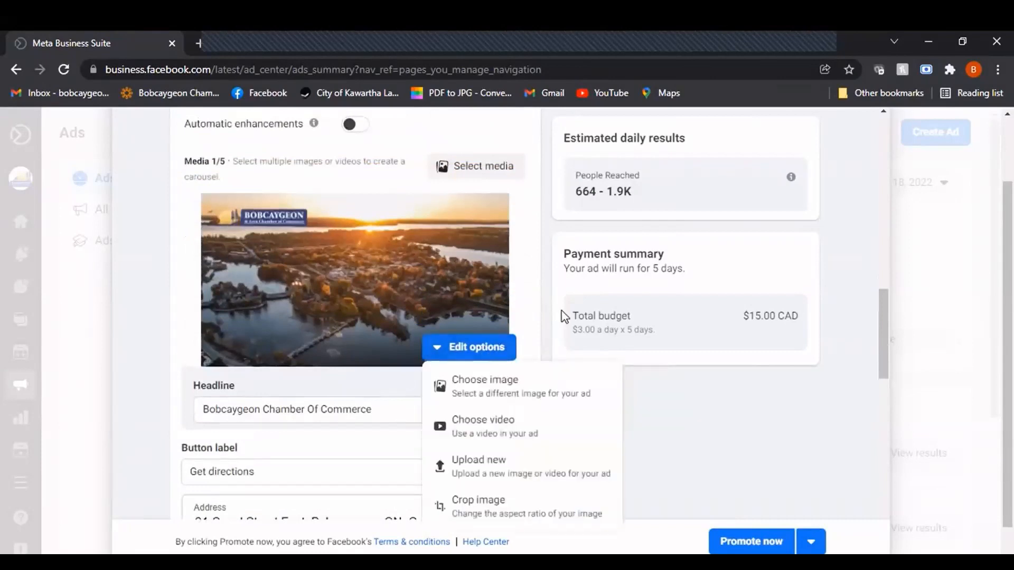
click(560, 293)
scroll(498, 231, down, 7)
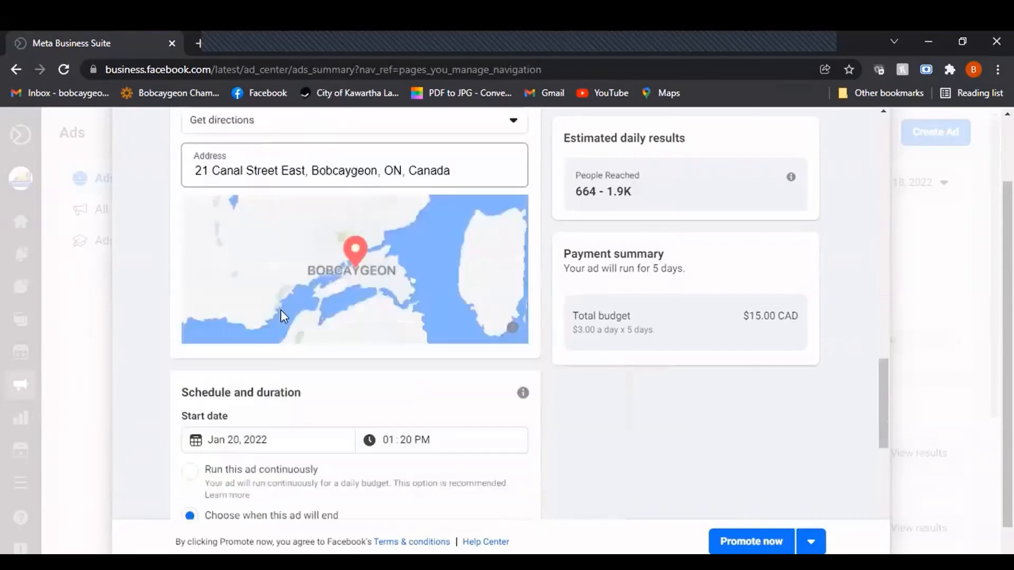
scroll(280, 310, down, 10)
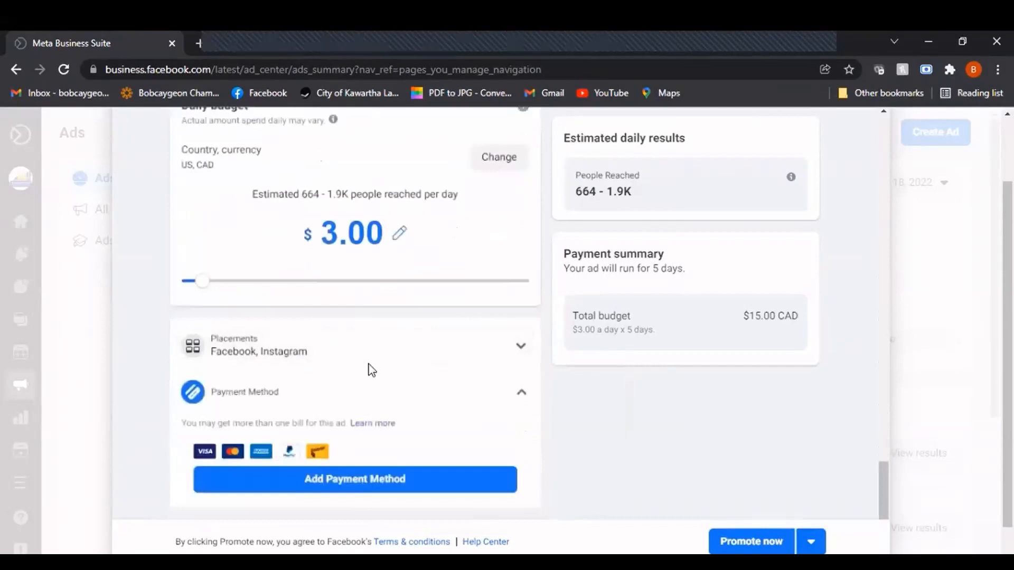
Turn on Automatic enhancements for the ad creative
scroll(369, 364, up, 16)
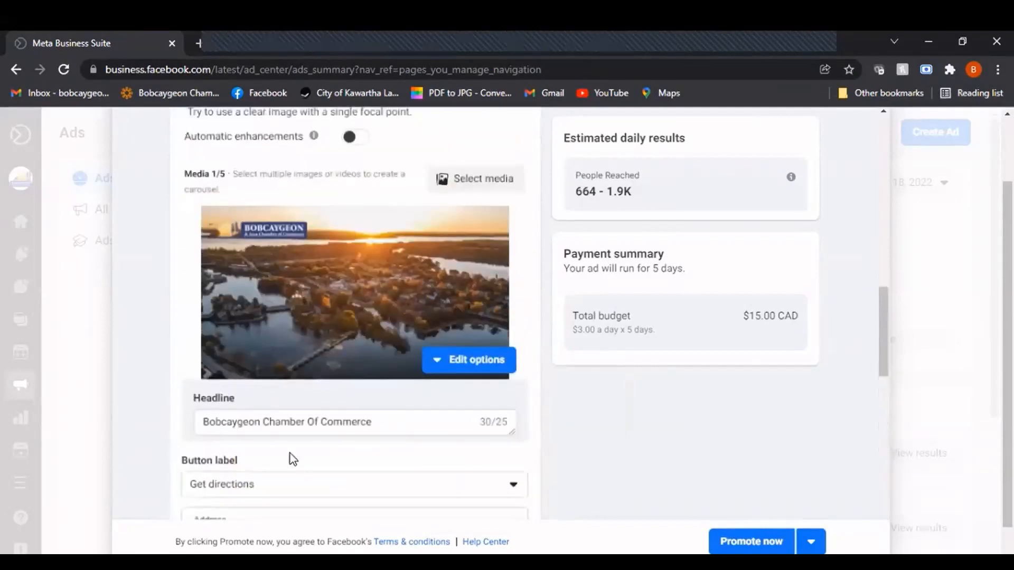
scroll(436, 417, up, 3)
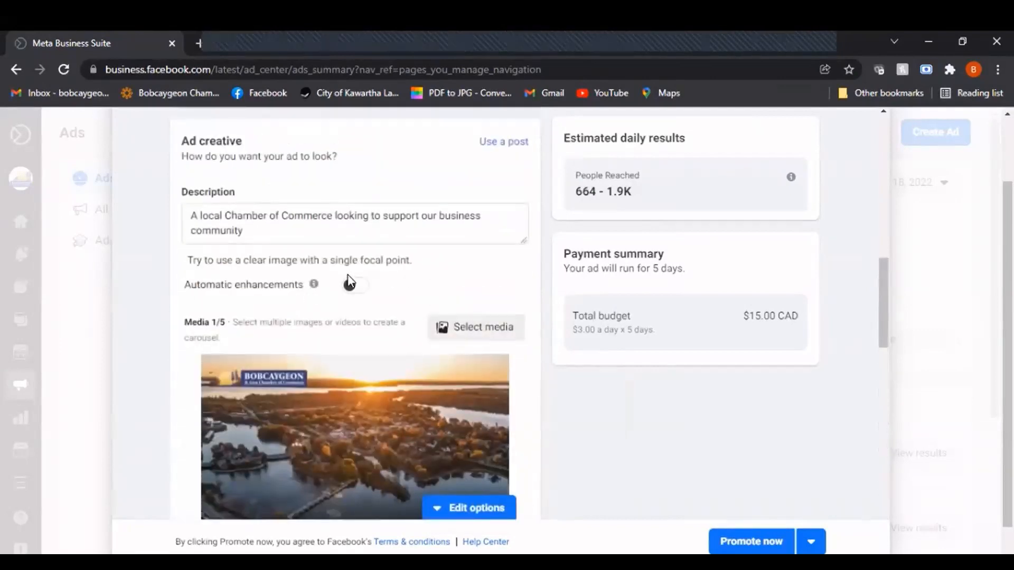
click(349, 288)
scroll(263, 294, down, 2)
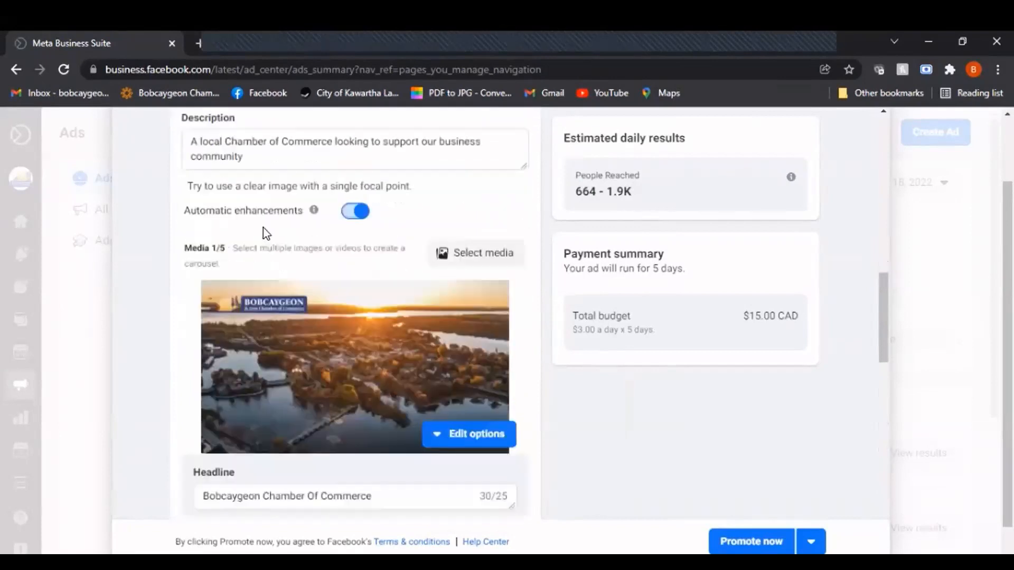
Add the Docks, "You are here!" and holiday market photos from Instagram to the ad's carousel, removing the Docks photo before applying the selection
click(494, 254)
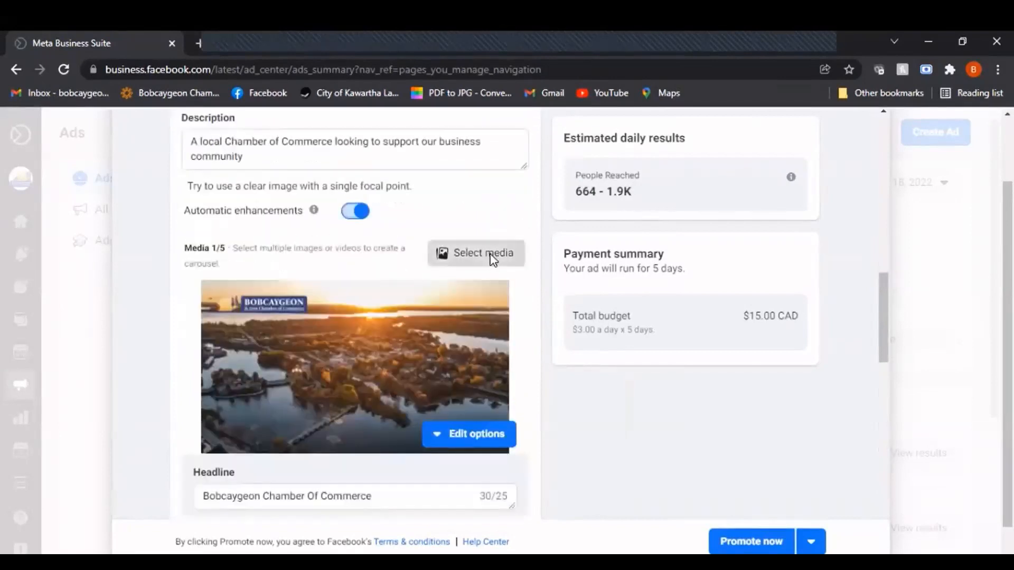
scroll(524, 362, down, 2)
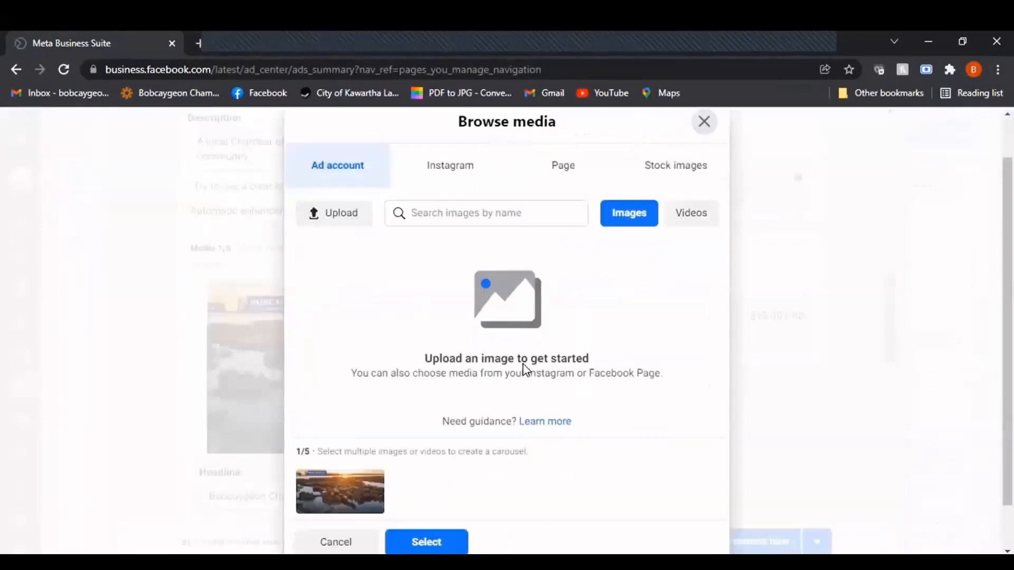
scroll(416, 296, up, 2)
click(472, 216)
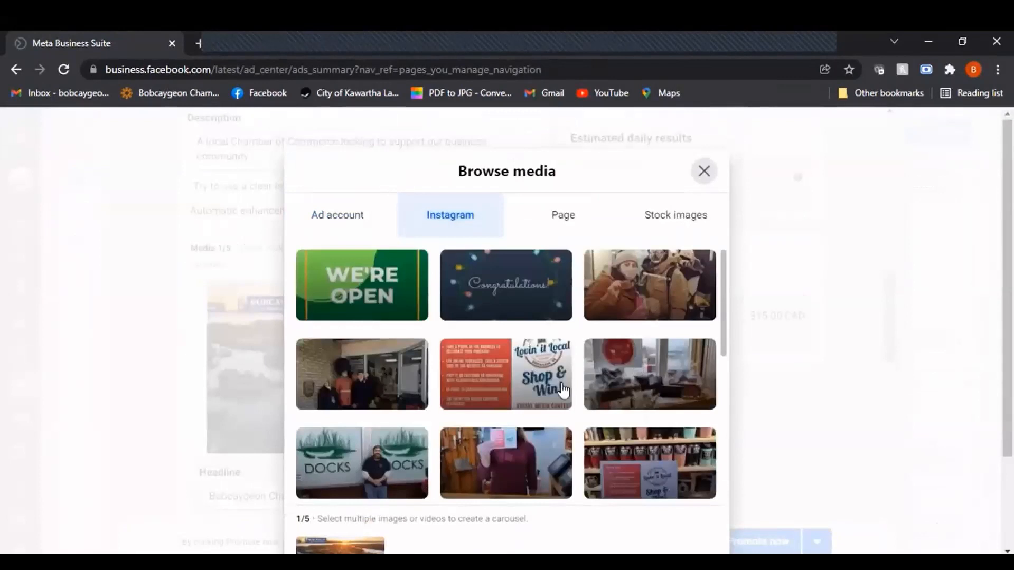
click(383, 472)
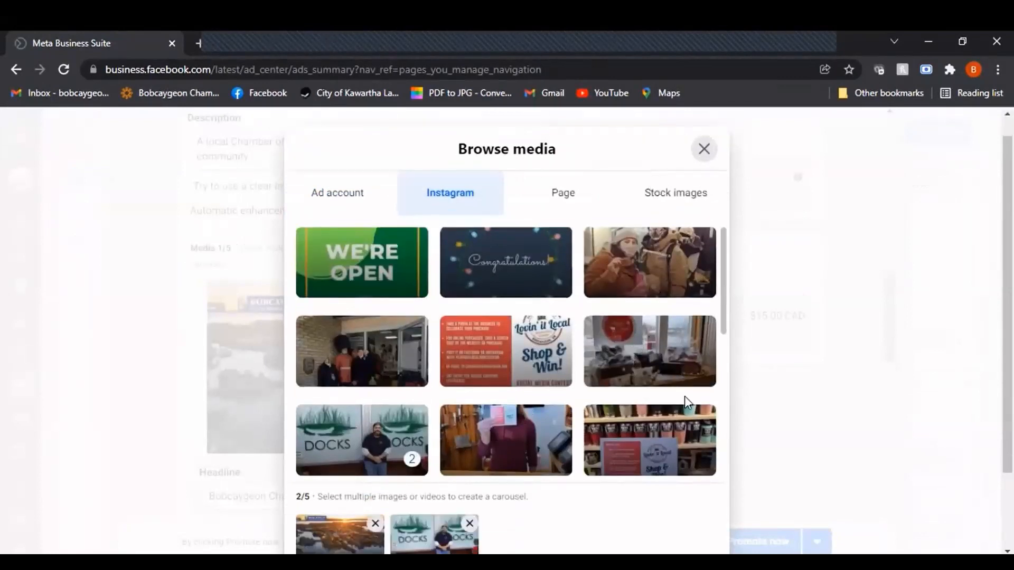
scroll(685, 403, down, 5)
click(532, 404)
scroll(523, 391, down, 4)
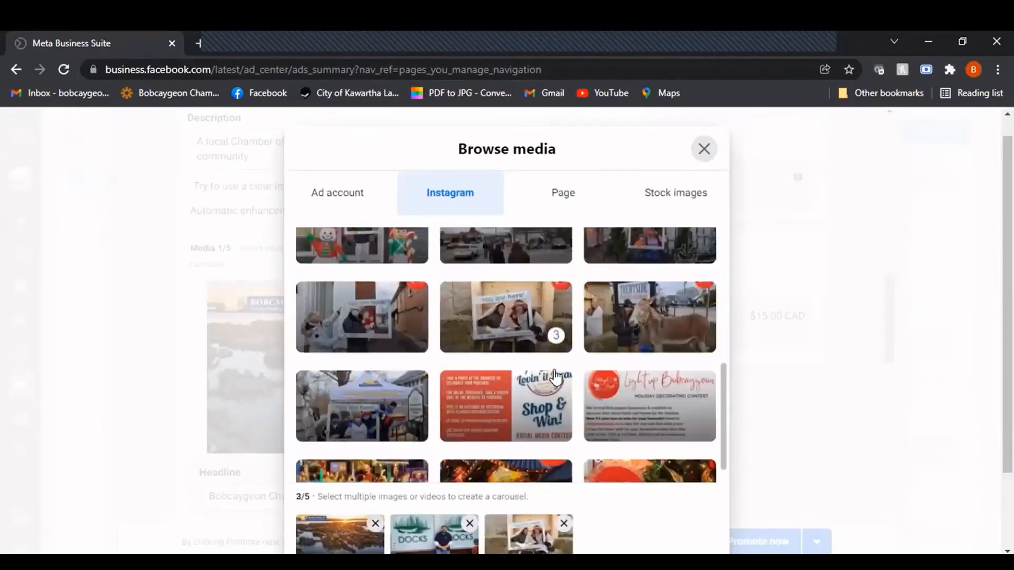
click(479, 364)
scroll(765, 368, down, 2)
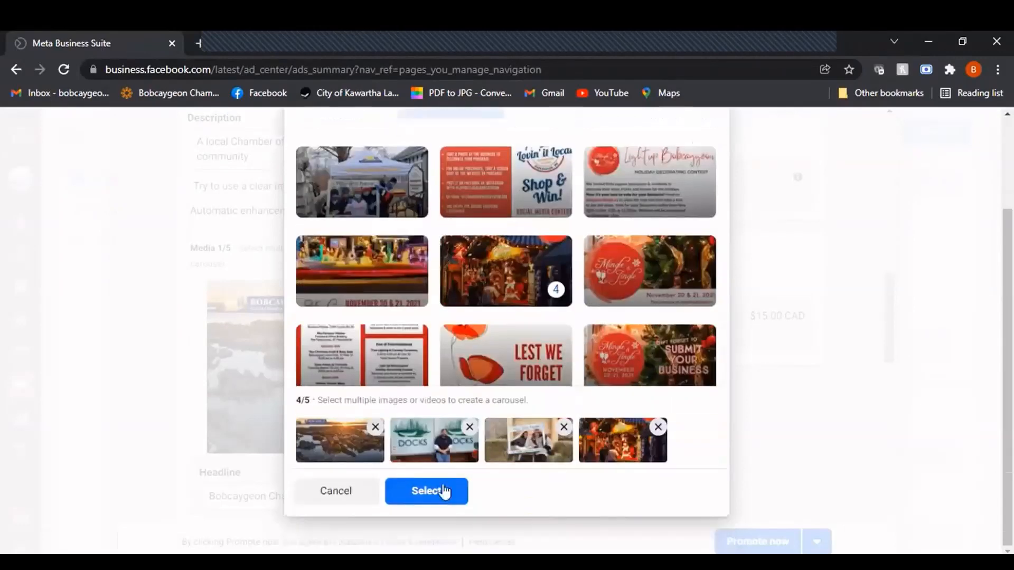
click(469, 426)
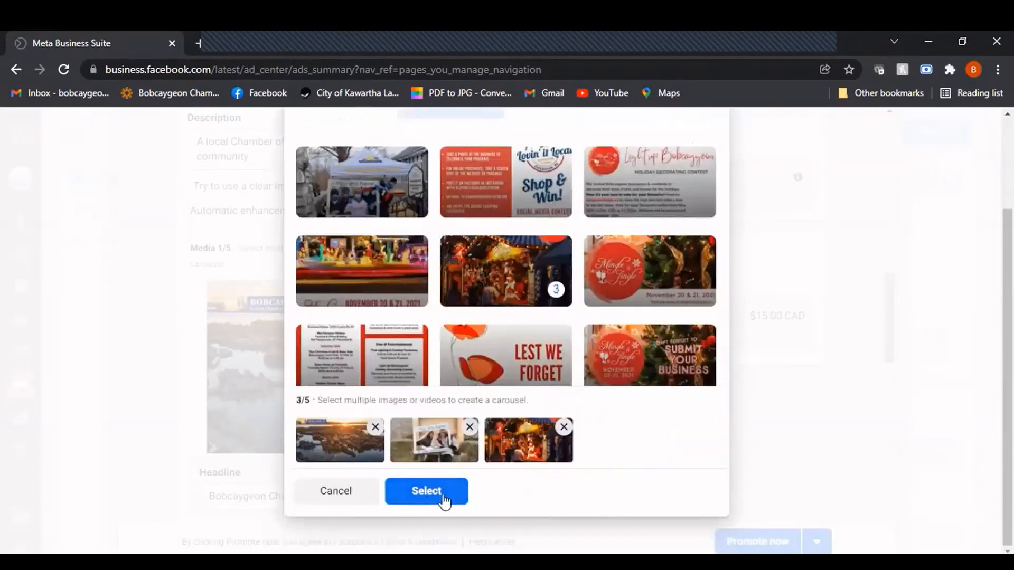
click(426, 491)
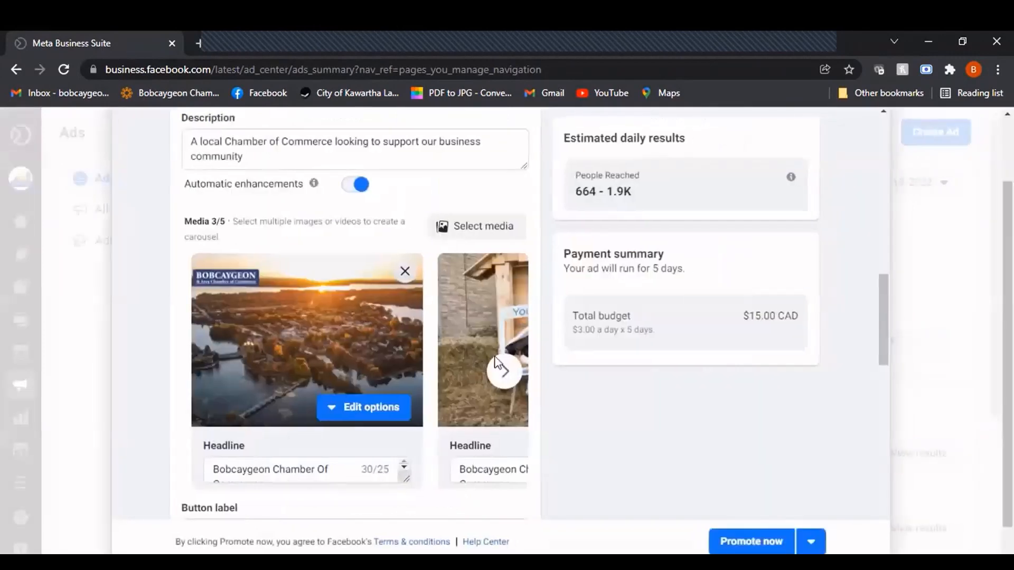
Look through the carousel's images and the headline of each card
scroll(404, 393, down, 1)
click(330, 402)
scroll(327, 348, down, 1)
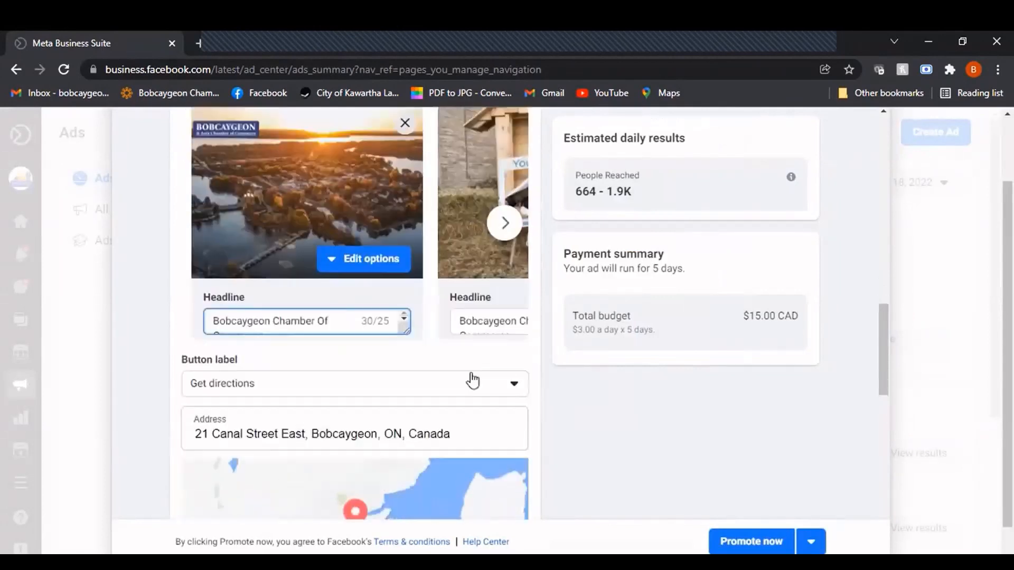
scroll(478, 370, up, 1)
click(503, 297)
click(503, 300)
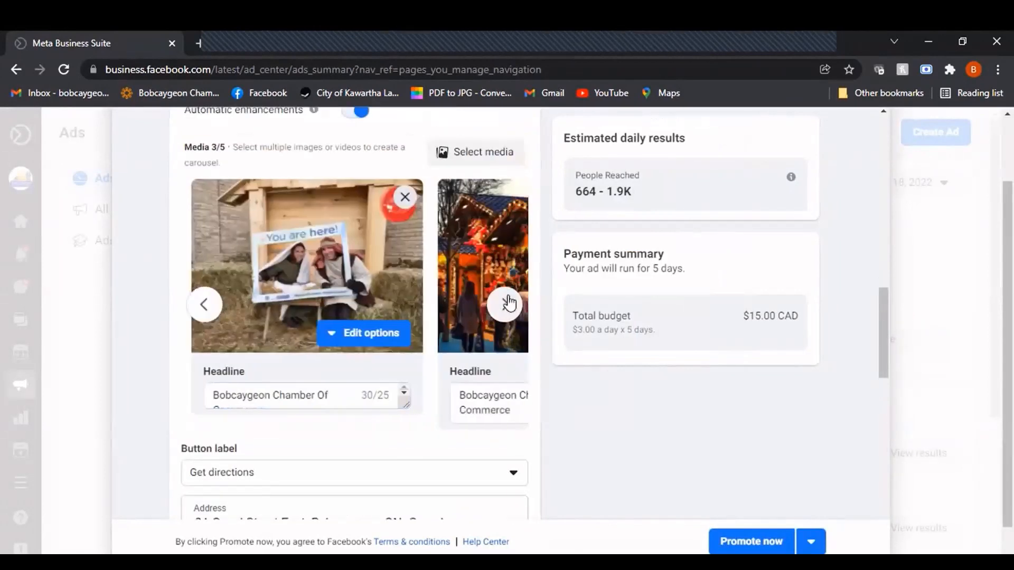
scroll(306, 449, down, 1)
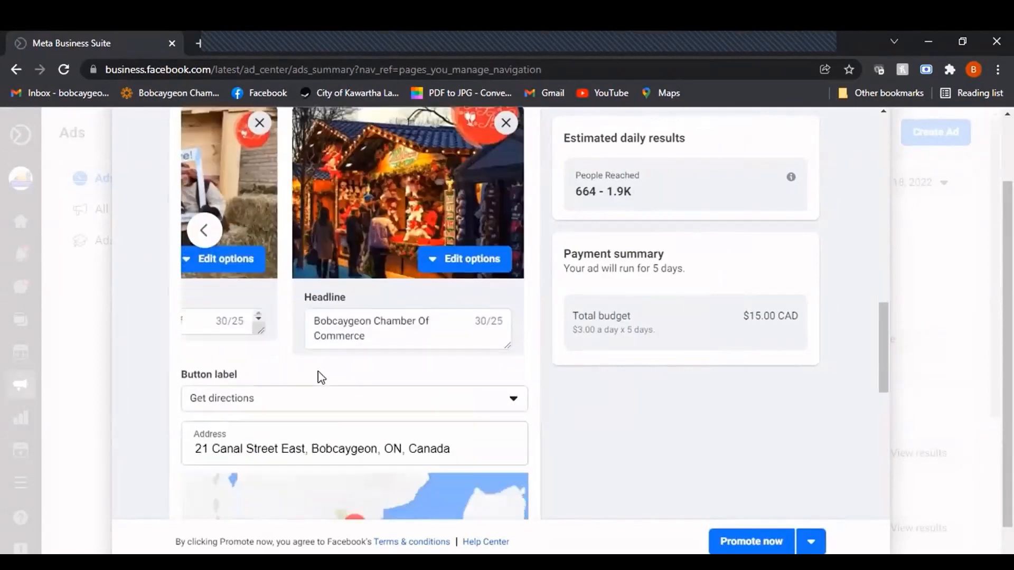
Choose Get directions as the ad's button label
click(326, 403)
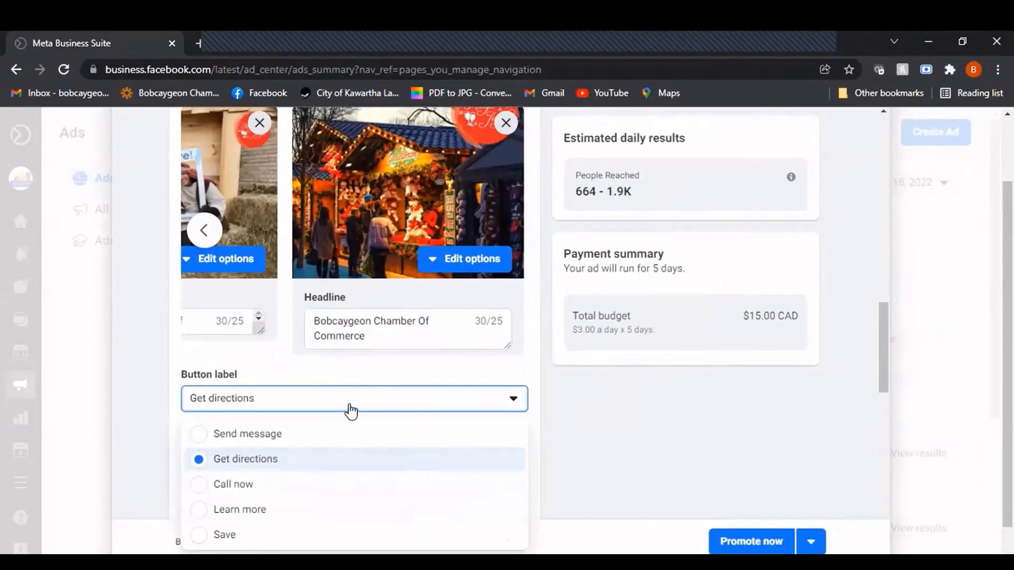
click(313, 470)
click(512, 402)
Set the ad's schedule to run continuously instead of ending on a chosen date
scroll(511, 381, down, 3)
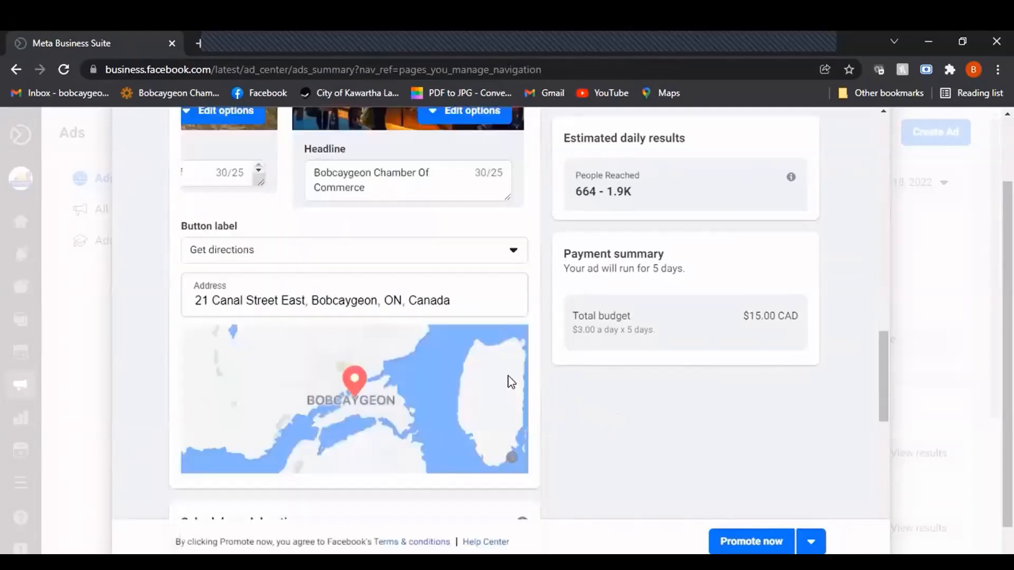
scroll(511, 381, down, 3)
scroll(536, 382, down, 1)
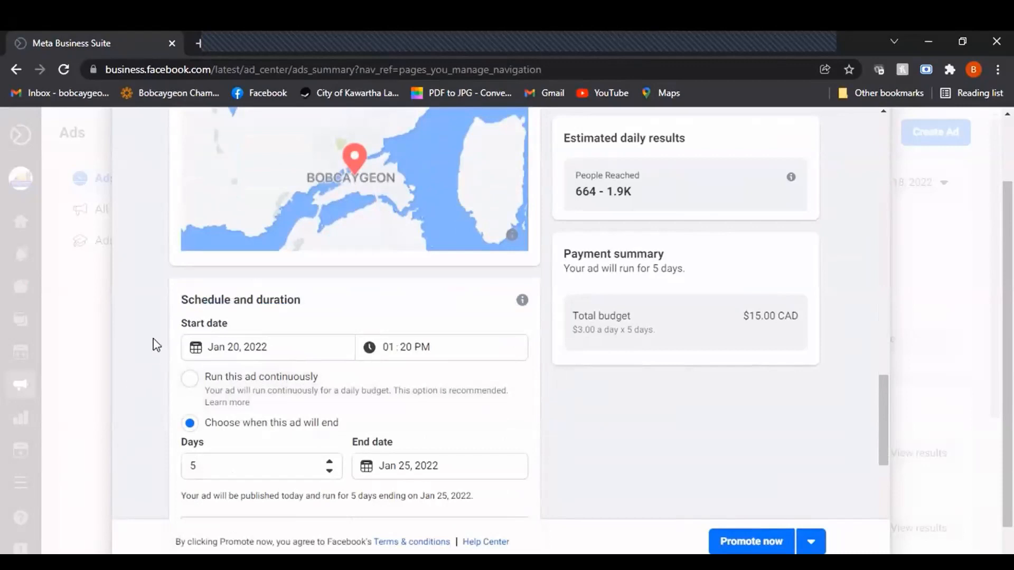
scroll(160, 296, down, 1)
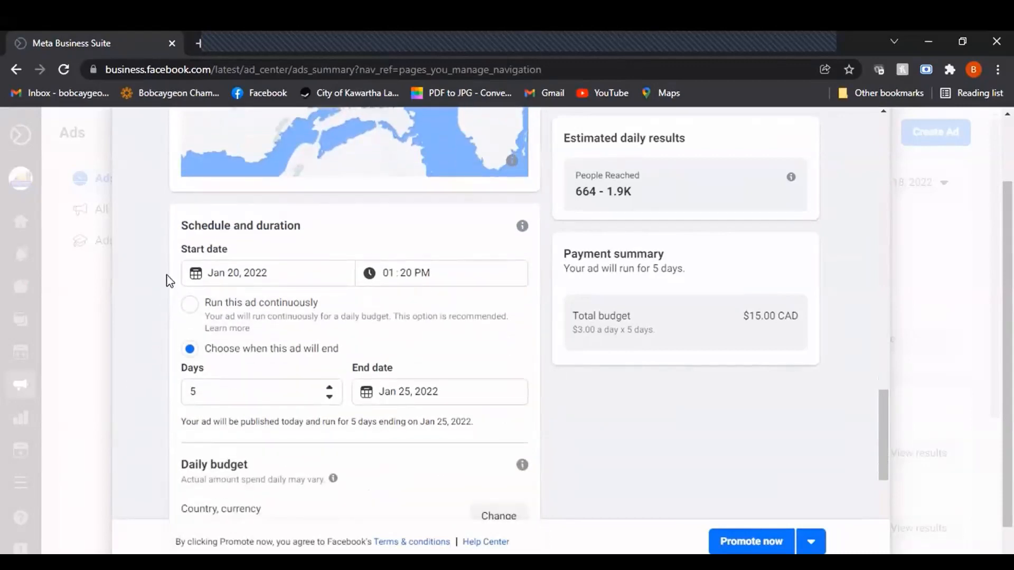
scroll(163, 398, down, 1)
scroll(249, 429, down, 1)
scroll(259, 411, down, 1)
scroll(264, 380, up, 3)
click(192, 319)
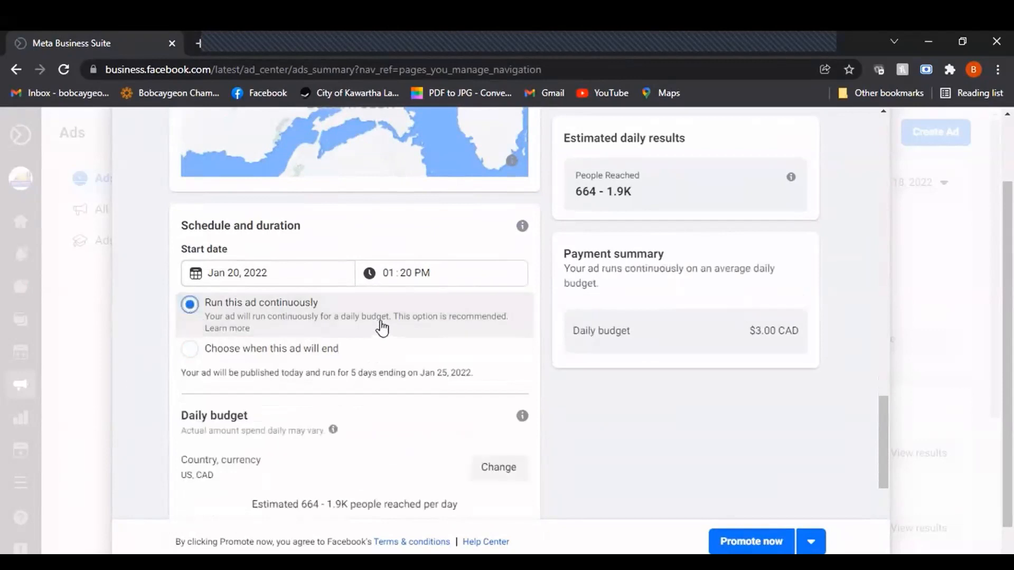
Set the ad's payment location to Canada with Canadian Dollar and the (GMT -08:00) Pacific Time zone
scroll(338, 365, down, 1)
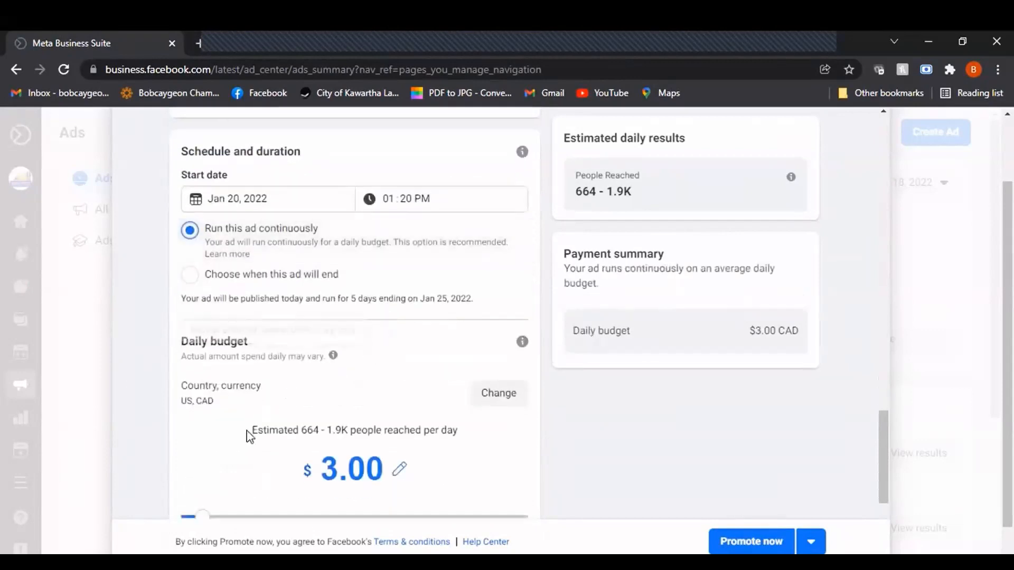
scroll(249, 422, down, 1)
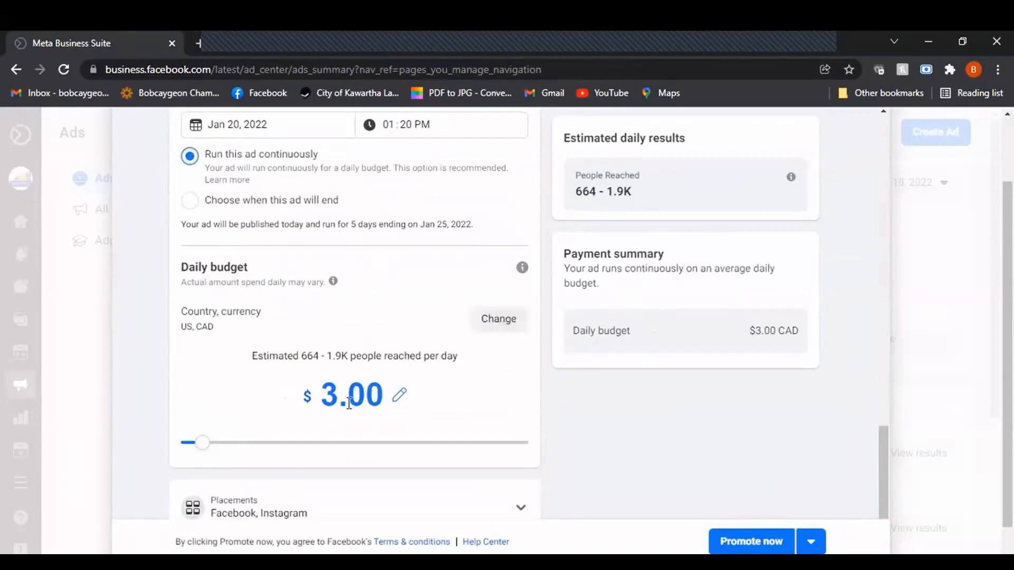
click(499, 320)
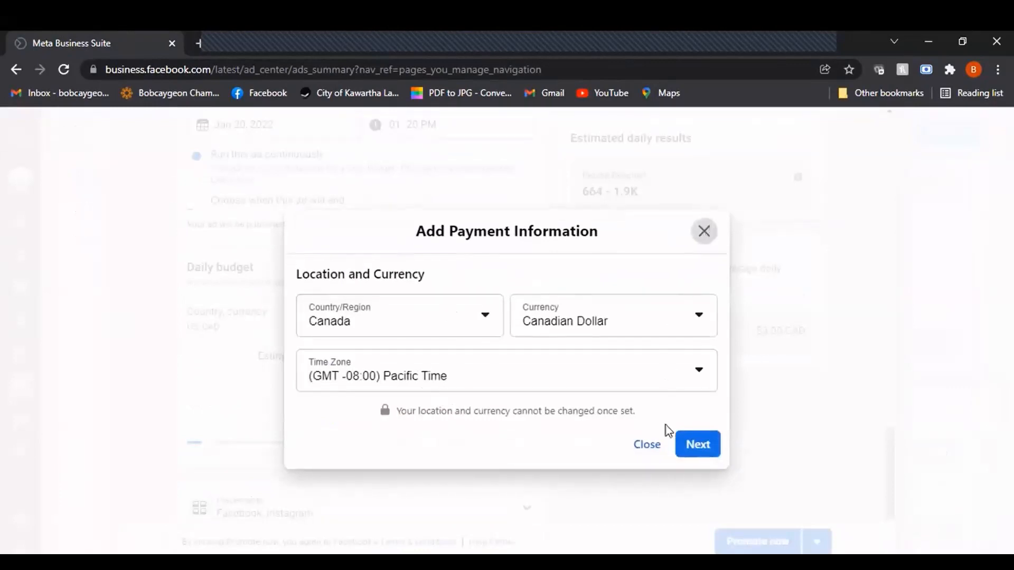
click(699, 446)
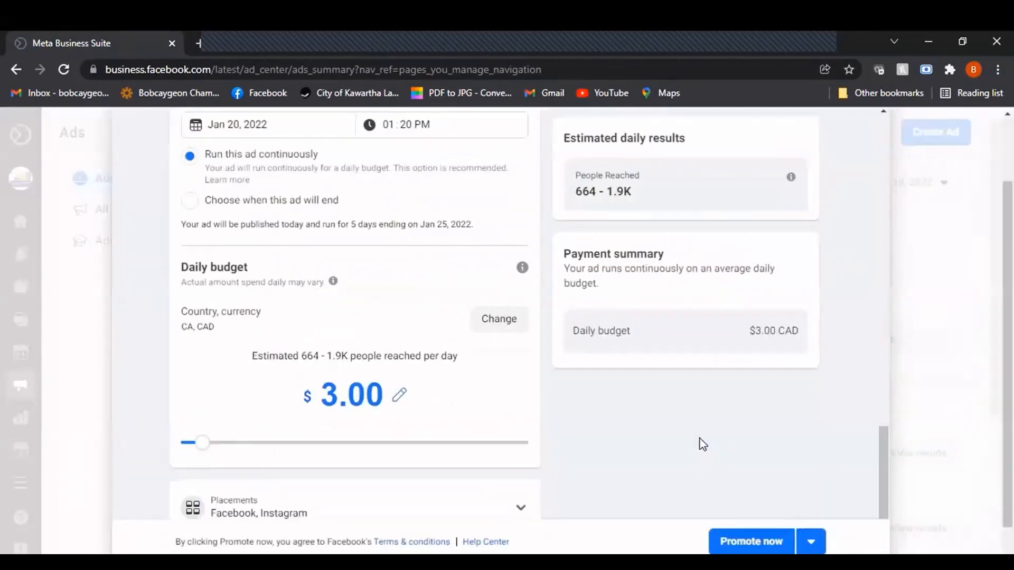
Set the ad's daily budget to $5.00
click(399, 396)
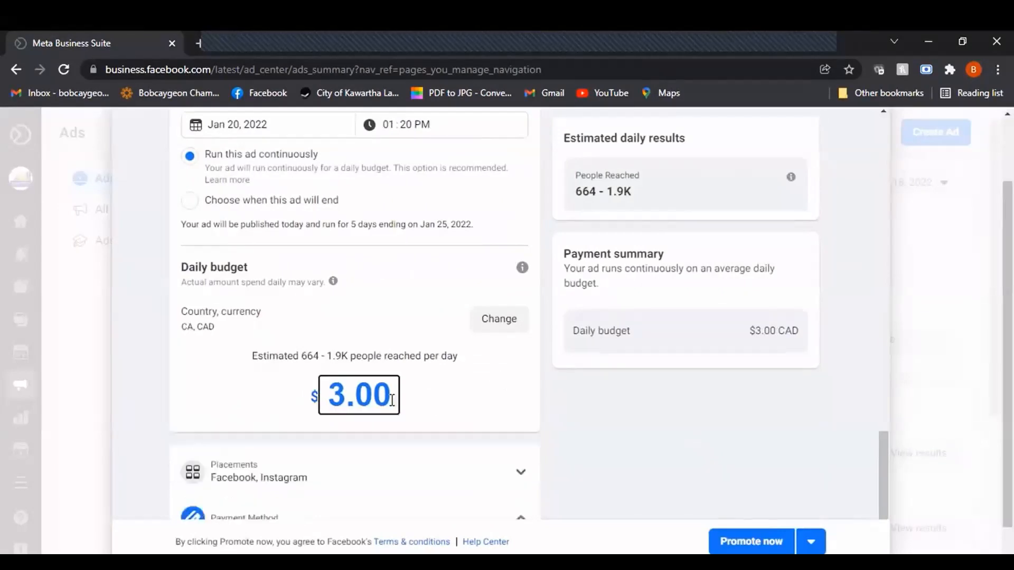
key(BackSpace)
key(BackSpace)
key(BackSpace)
key(BackSpace)
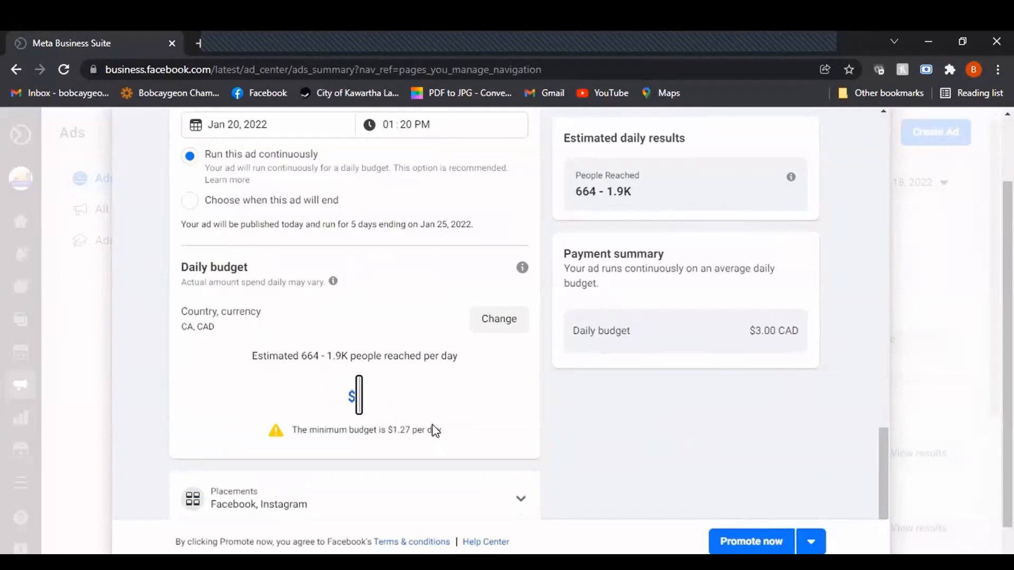
text(5)
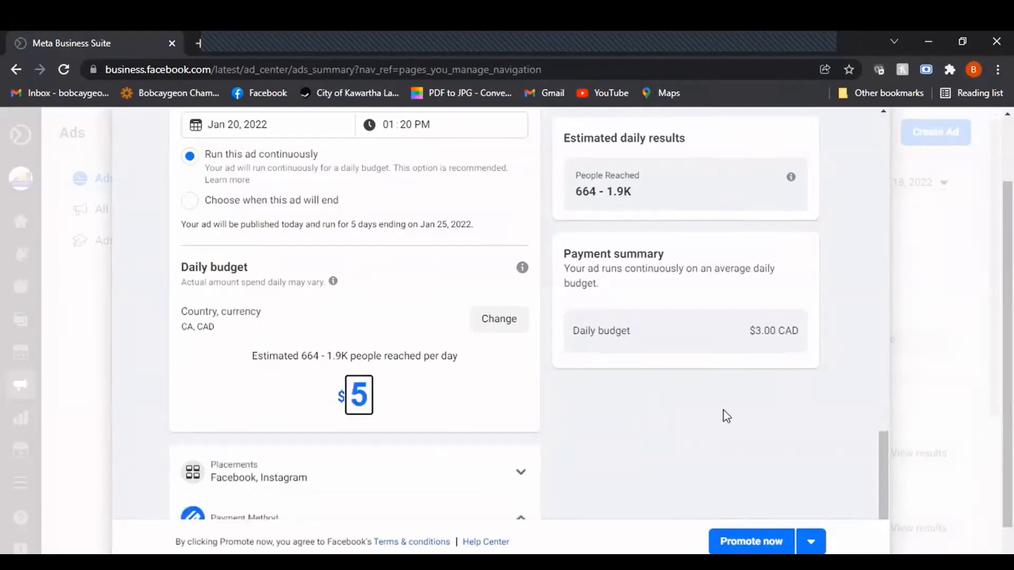
click(528, 383)
Show the ad's placement options and check the payment method section
scroll(432, 261, down, 3)
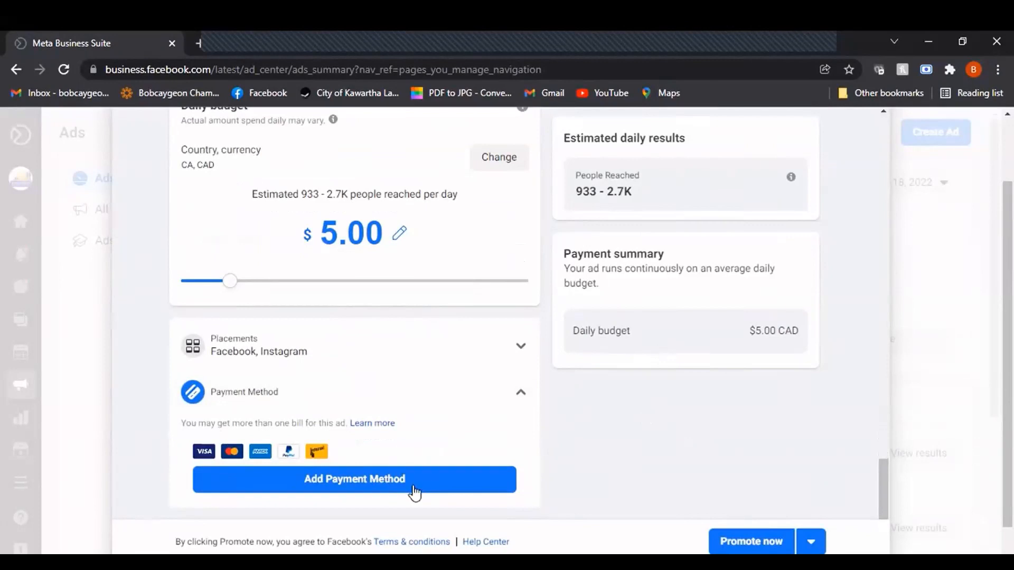
click(519, 349)
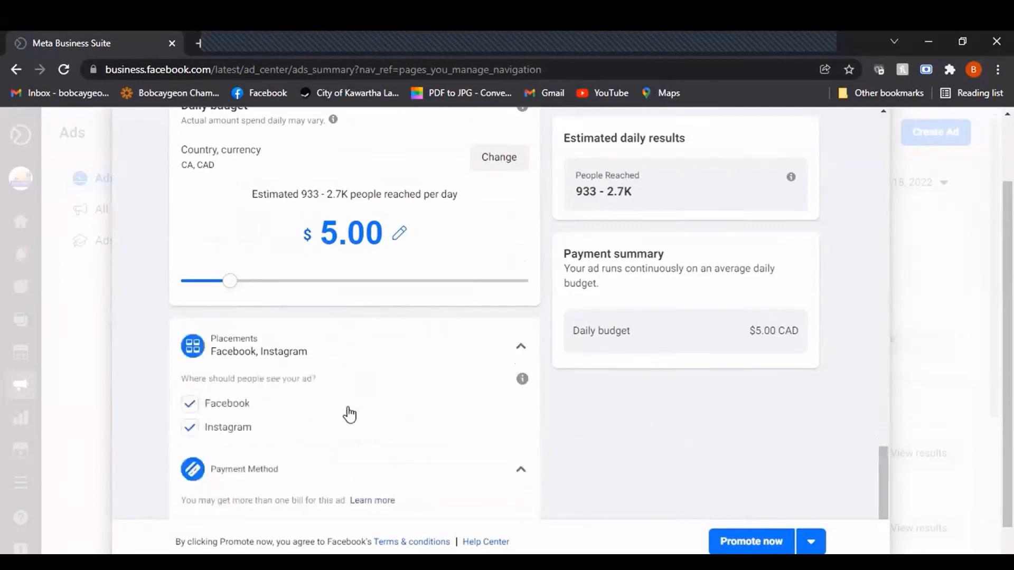
scroll(282, 412, down, 1)
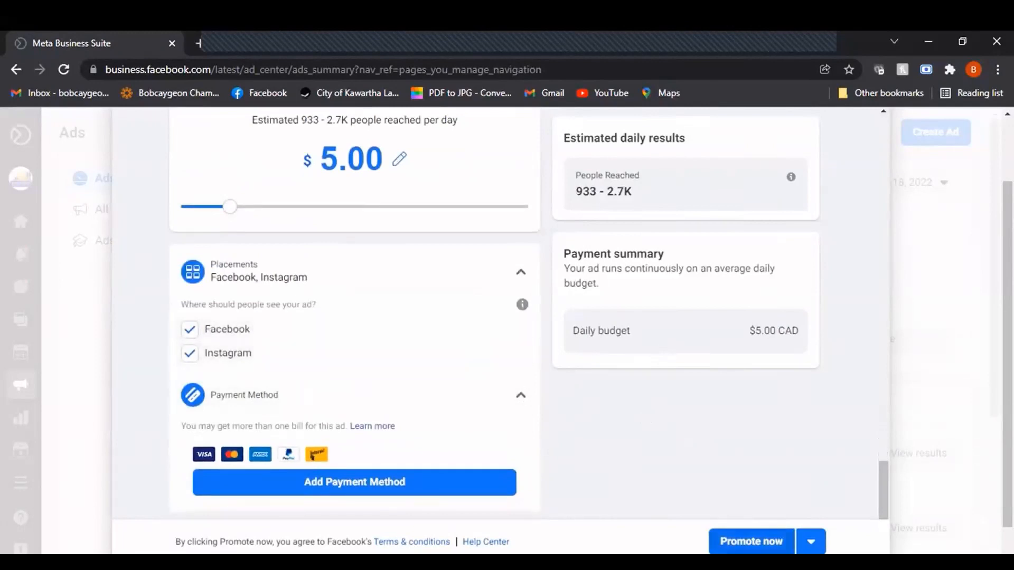
Exit the local business ad setup and discard its changes
scroll(544, 363, up, 10)
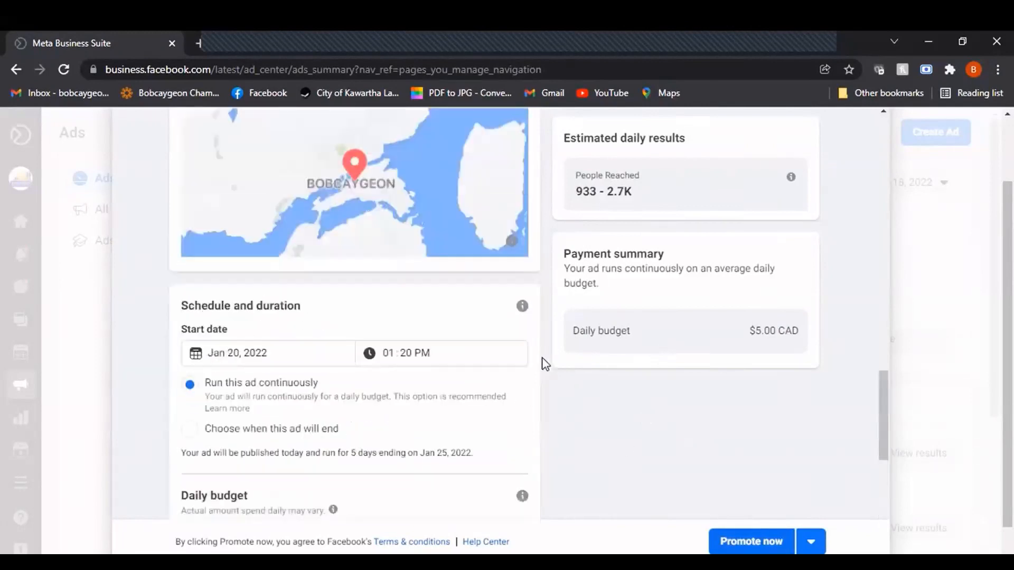
scroll(967, 357, up, 3)
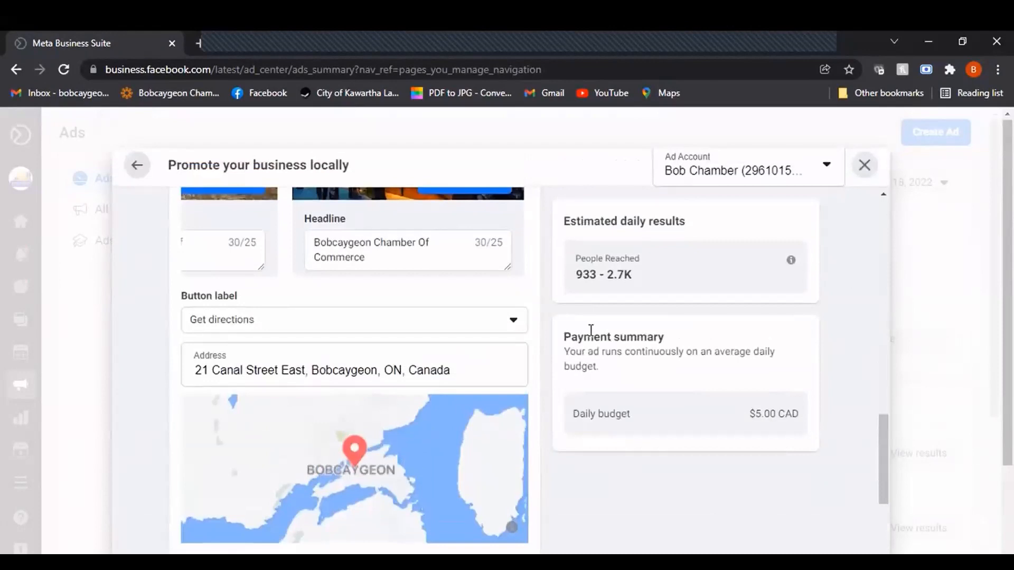
scroll(380, 356, up, 15)
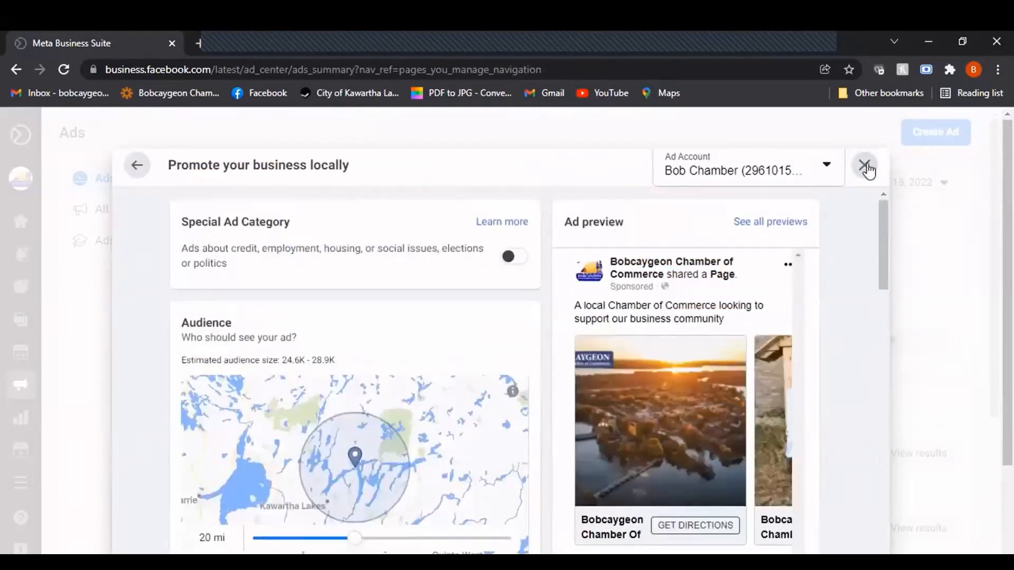
click(866, 166)
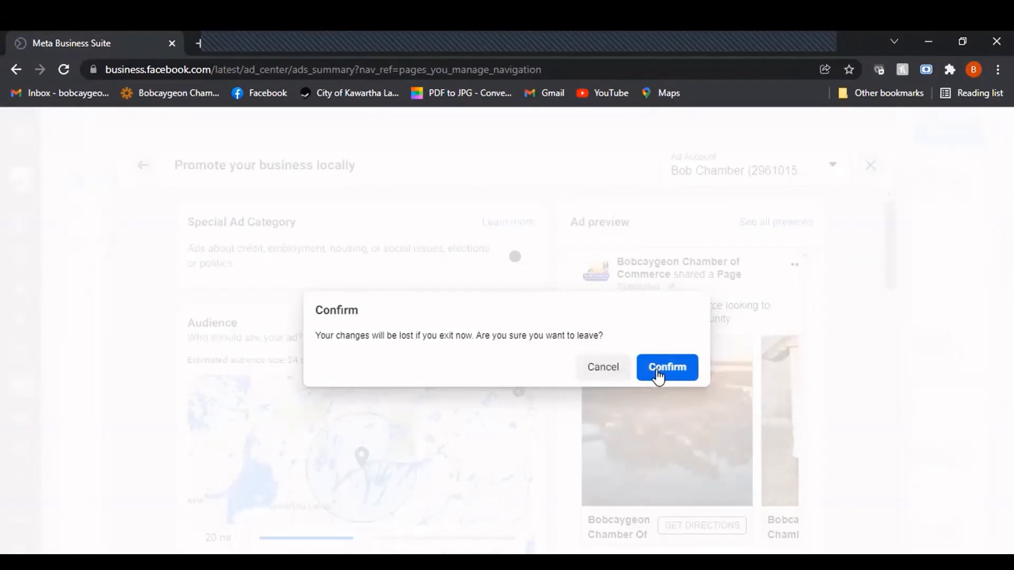
click(658, 374)
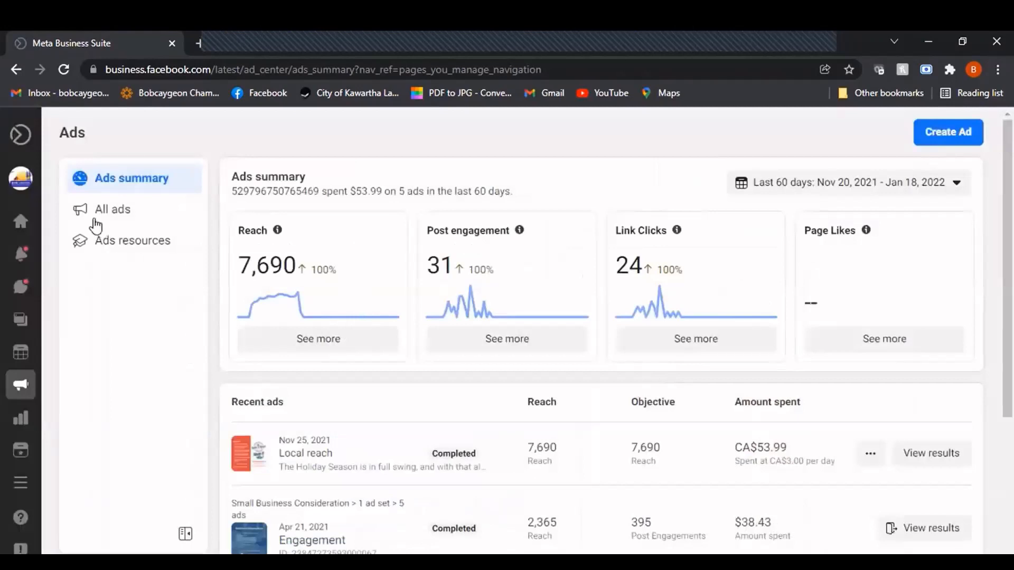
Open Ads Manager from the full list of tools and switch to its browser tab
mouse_move(30, 285)
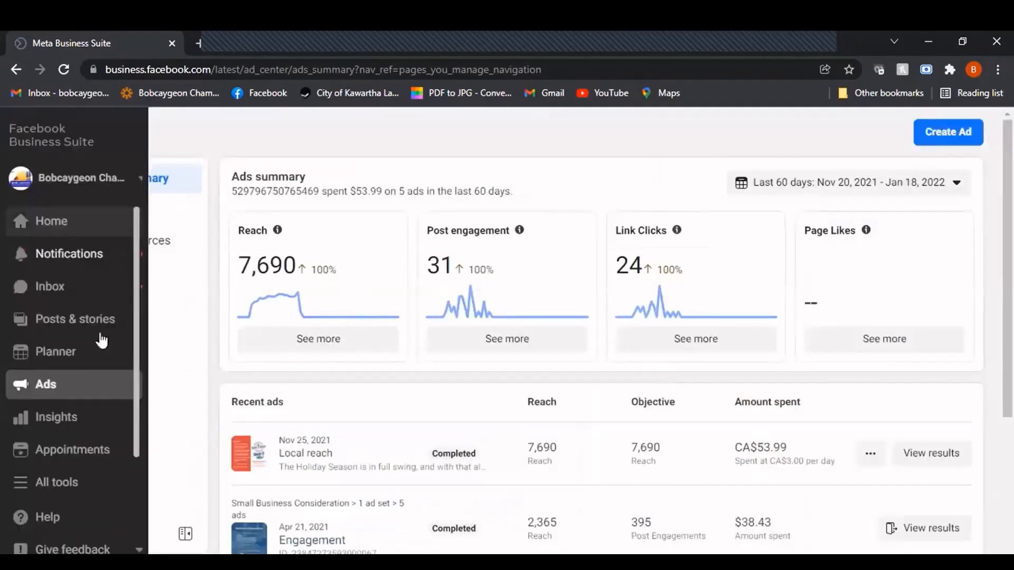
click(76, 481)
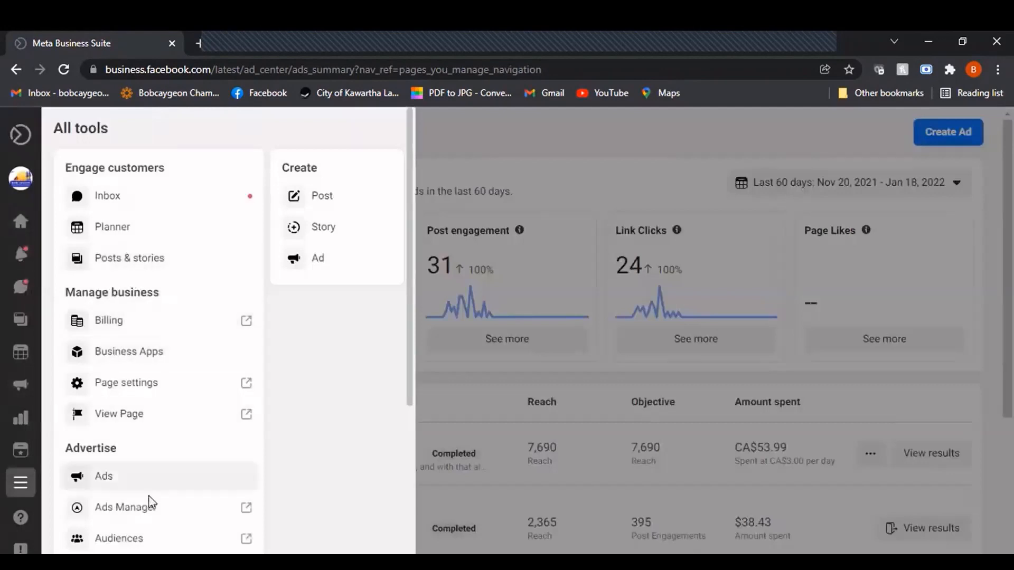
mouse_move(26, 490)
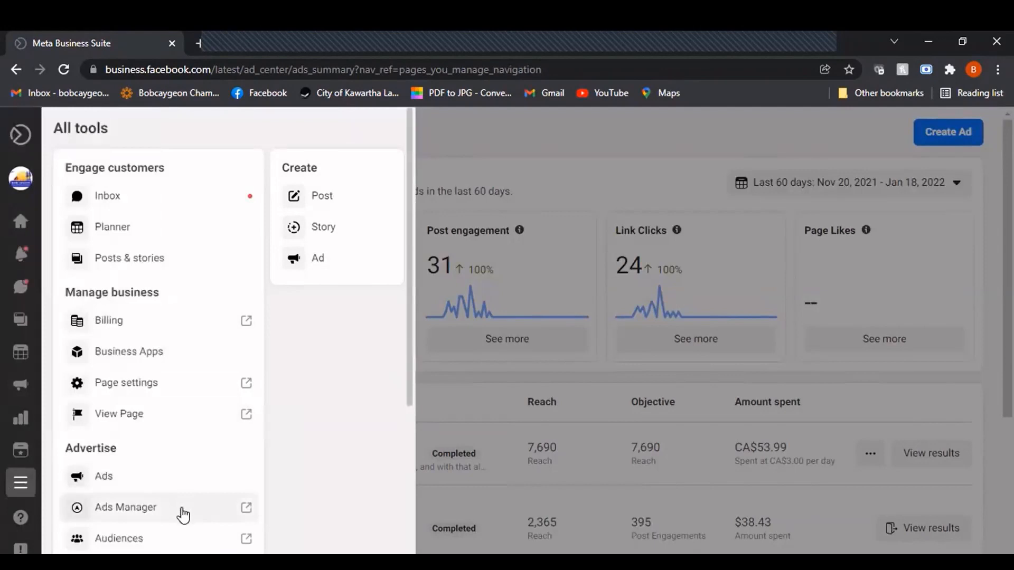
click(183, 515)
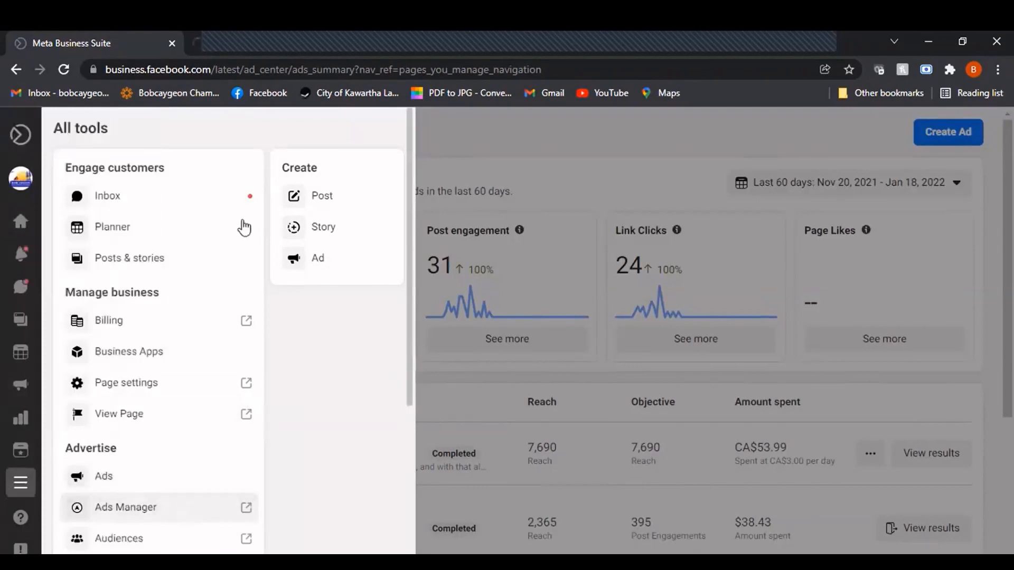
click(292, 42)
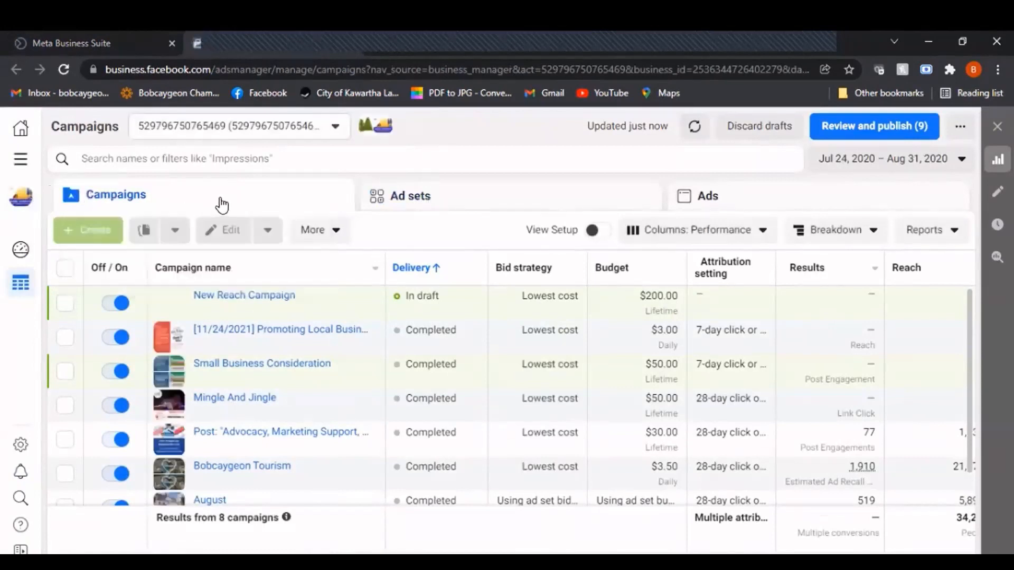
Show the ad sets list and the ads list of the advertising account
click(469, 202)
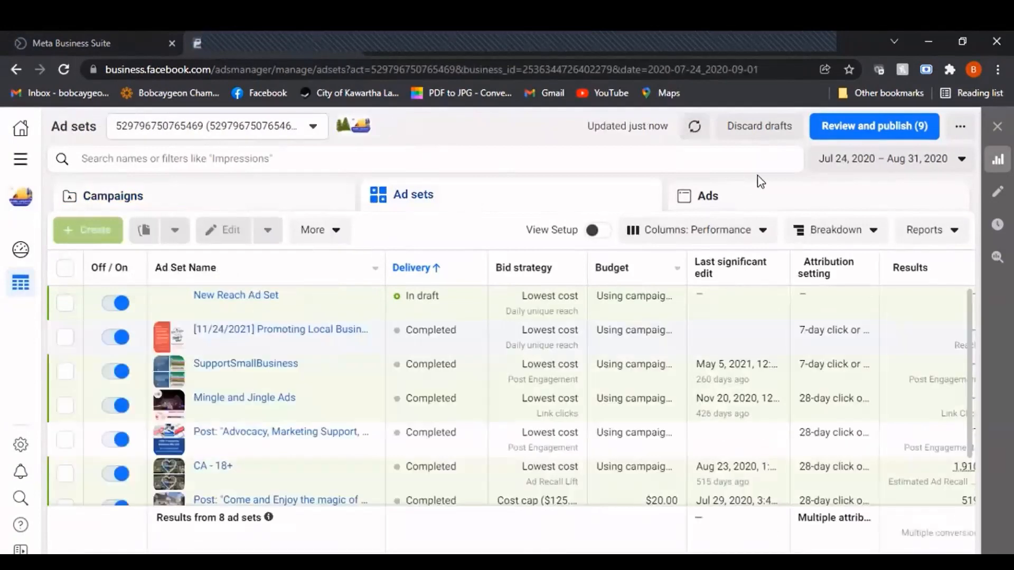
click(754, 200)
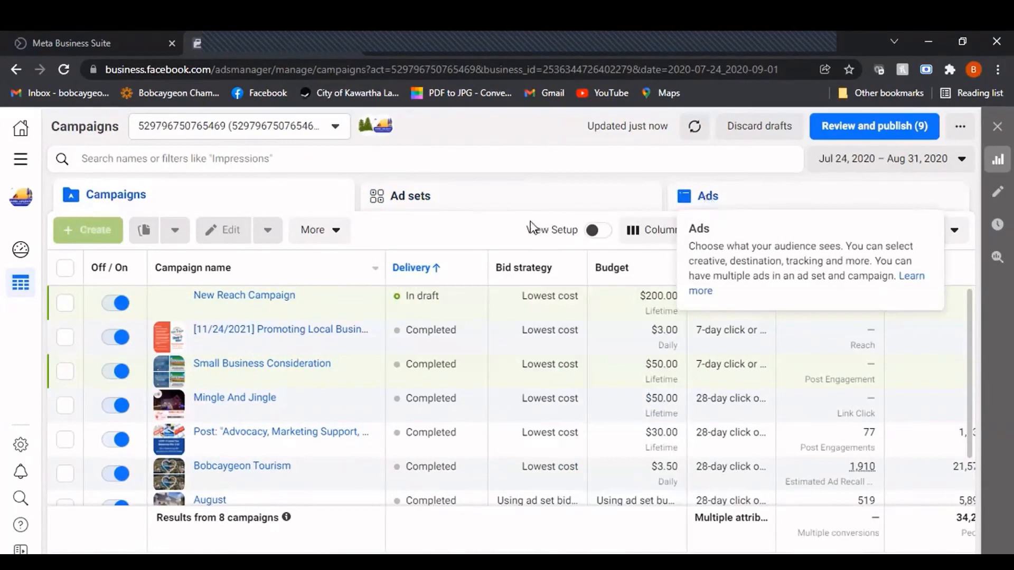
click(818, 206)
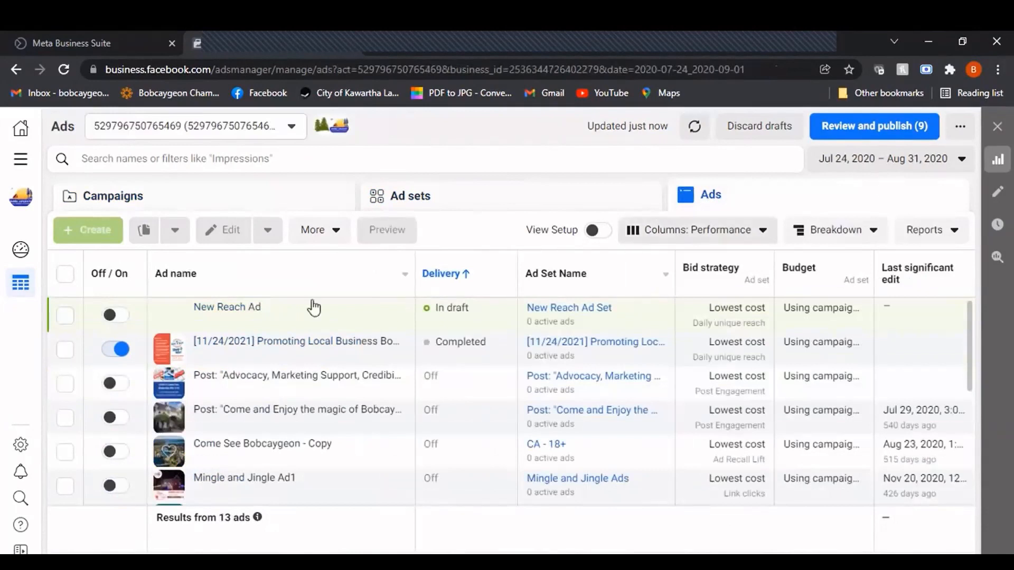
Open the completed "[11/24/2021] Promoting Local Business" ad and examine its identity, setup, creative, primary text, call to action and tracking sections
mouse_move(276, 355)
click(275, 353)
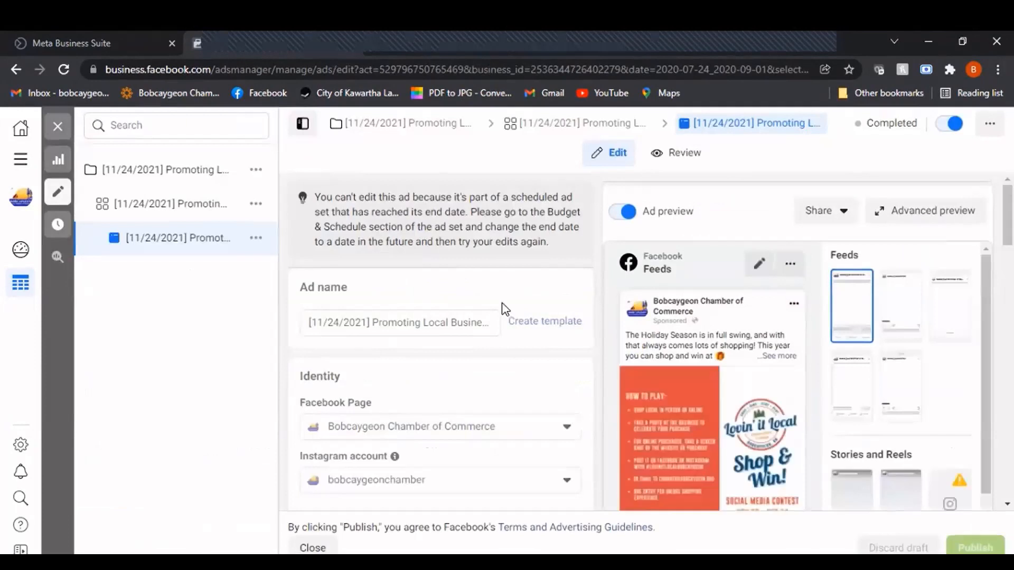
scroll(498, 254, down, 5)
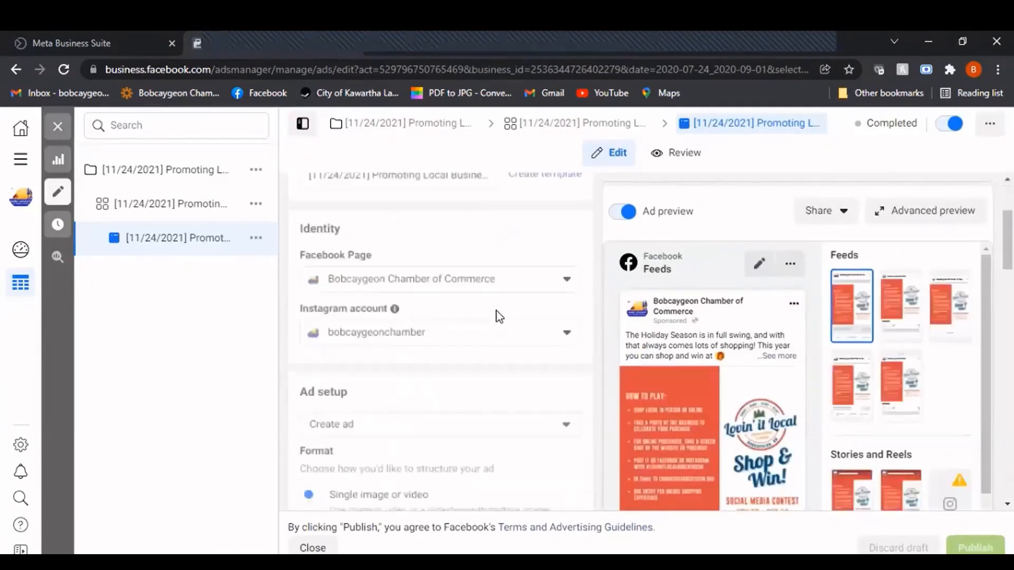
scroll(498, 317, down, 7)
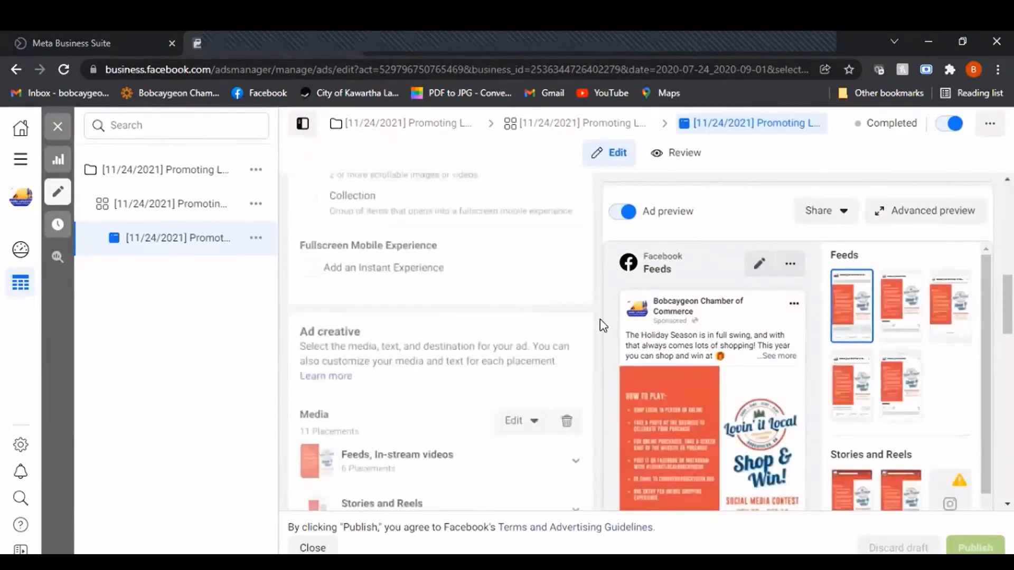
scroll(499, 384, down, 6)
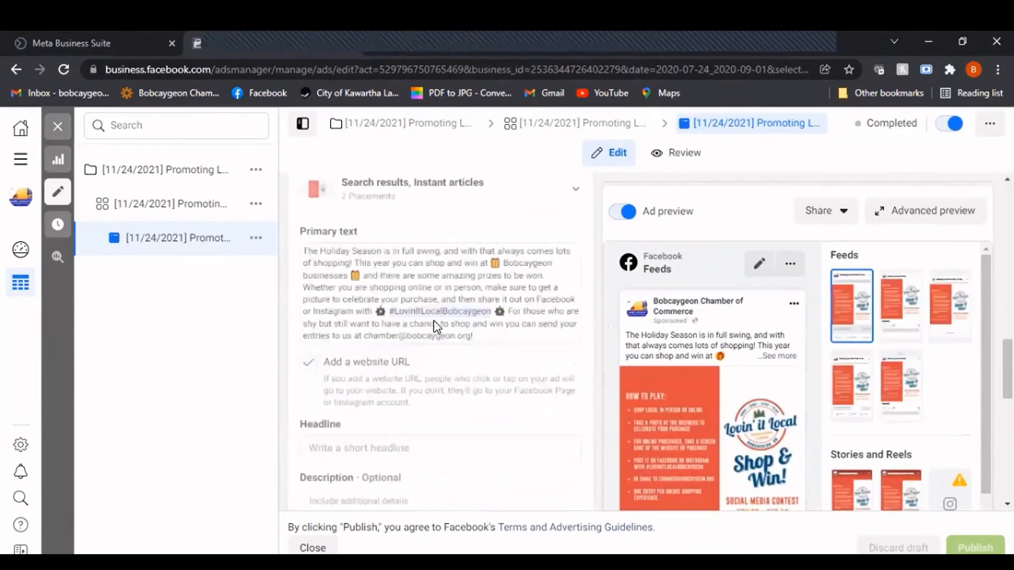
scroll(439, 287, down, 10)
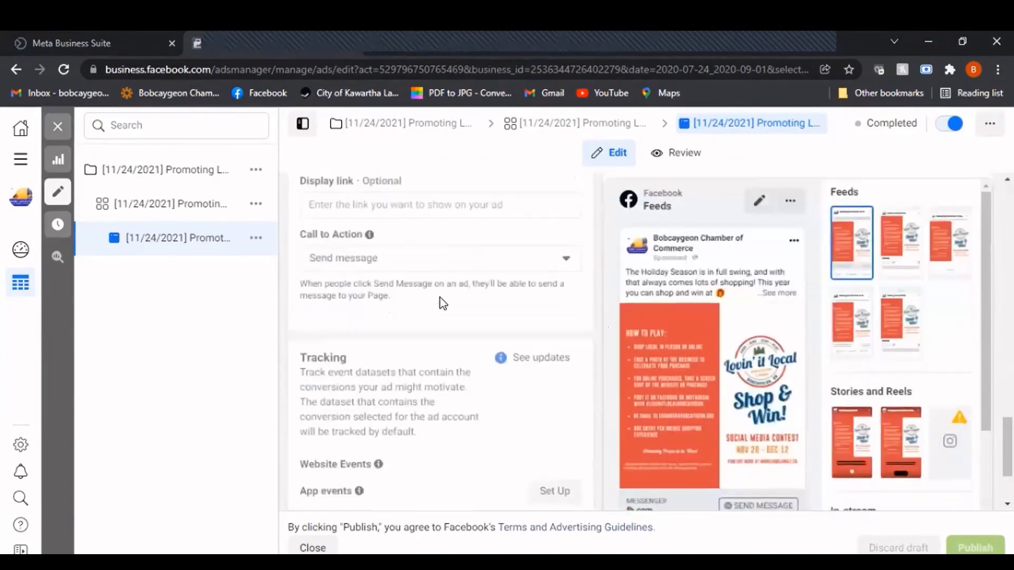
scroll(499, 338, up, 20)
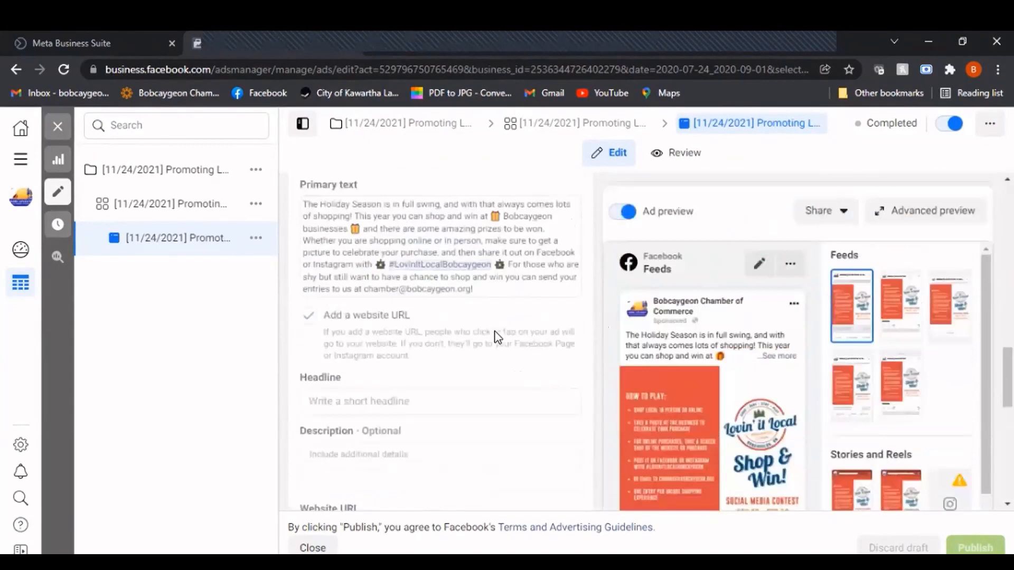
scroll(498, 338, up, 6)
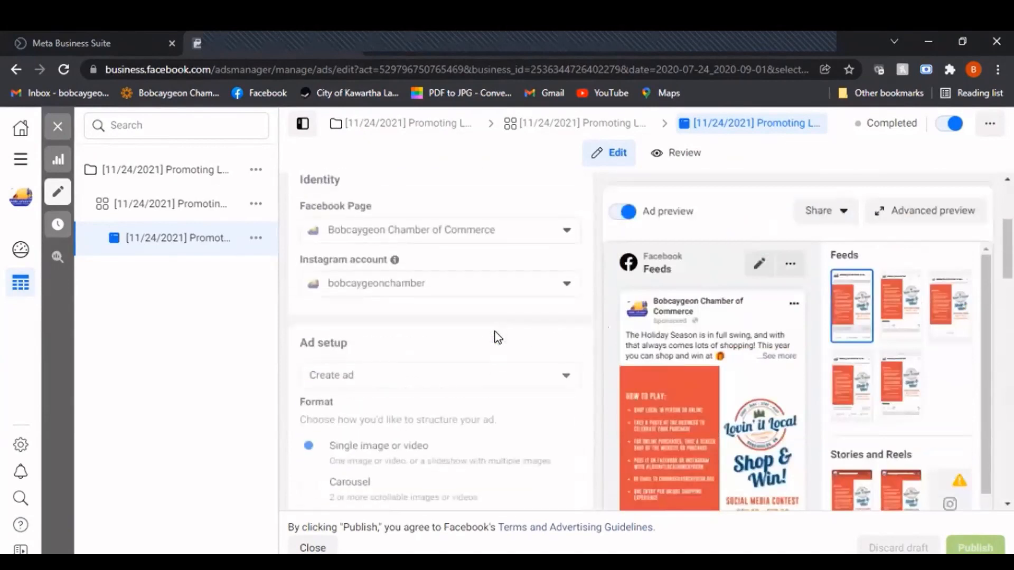
scroll(499, 338, up, 2)
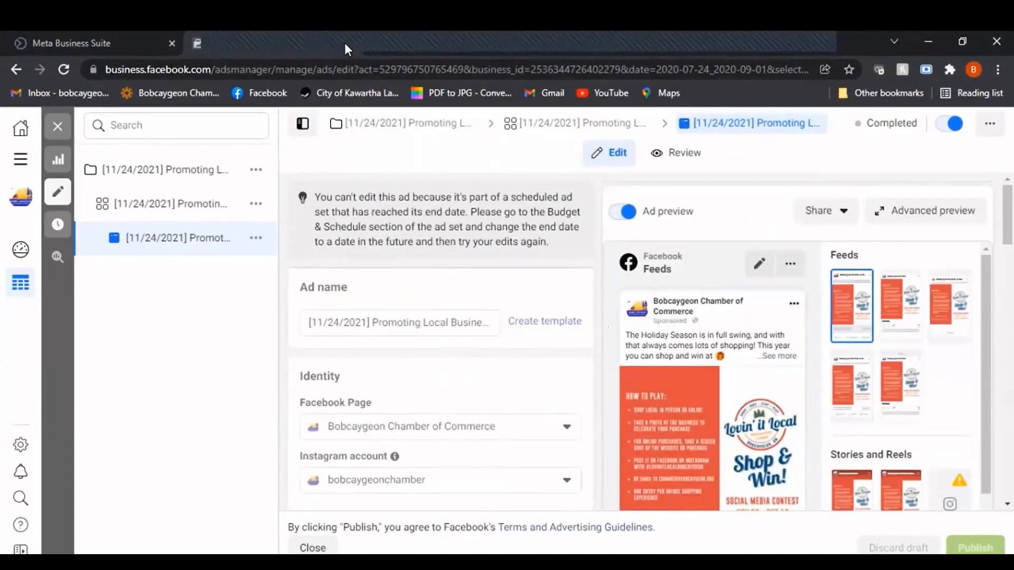
Return to the Meta Business Suite browser tab, review the remaining entries in the full list of tools and close the list
click(164, 43)
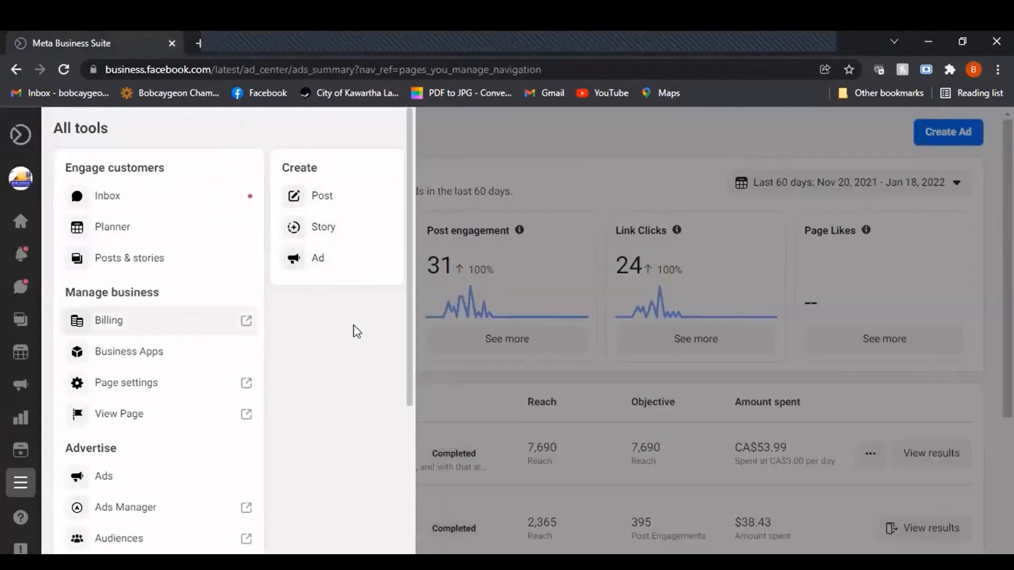
scroll(153, 343, down, 5)
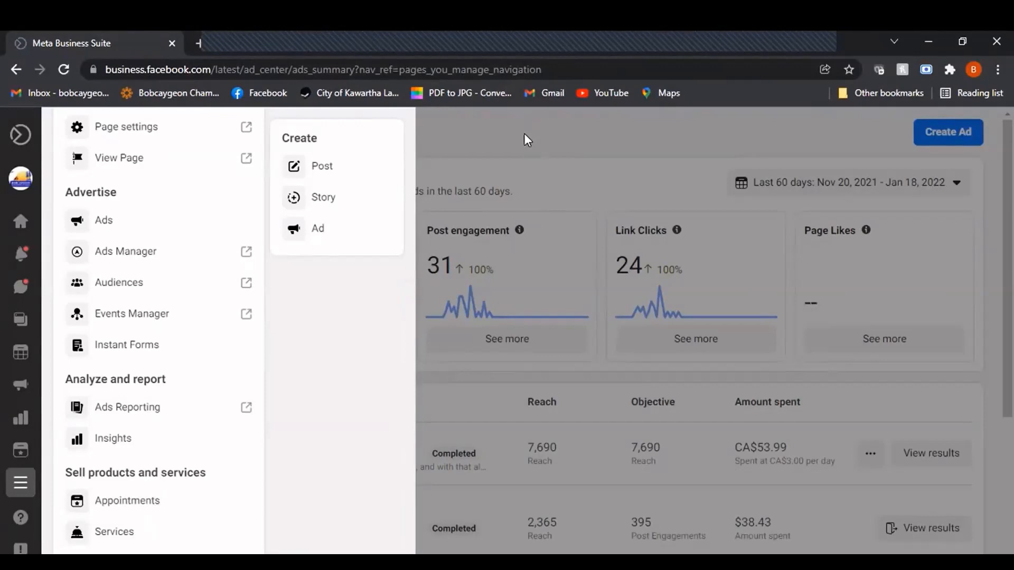
click(482, 150)
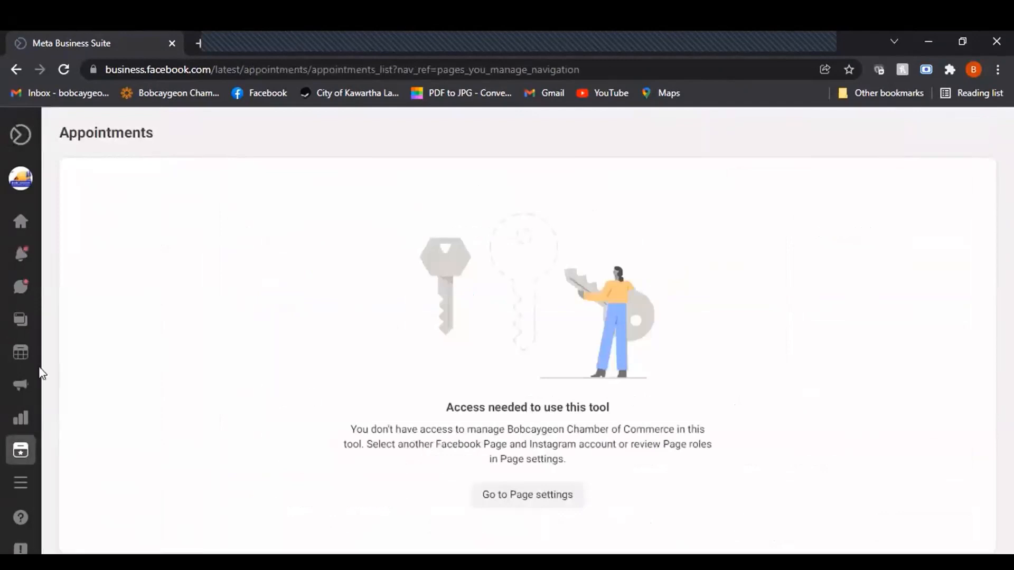
mouse_move(50, 478)
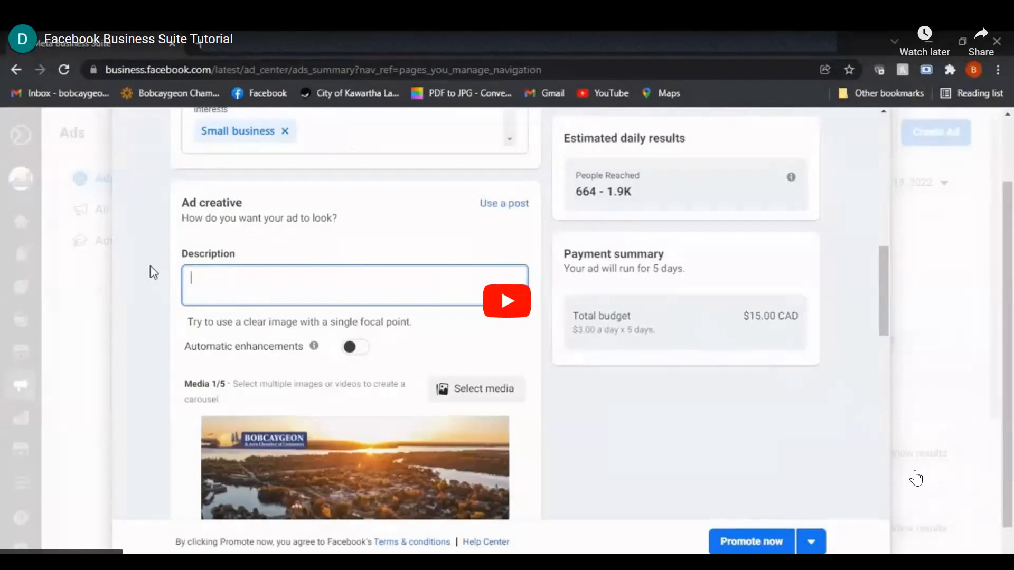
Play and pause the embedded tutorial video in the Google Slides presentation and advance to the closing Thanks slide
click(916, 478)
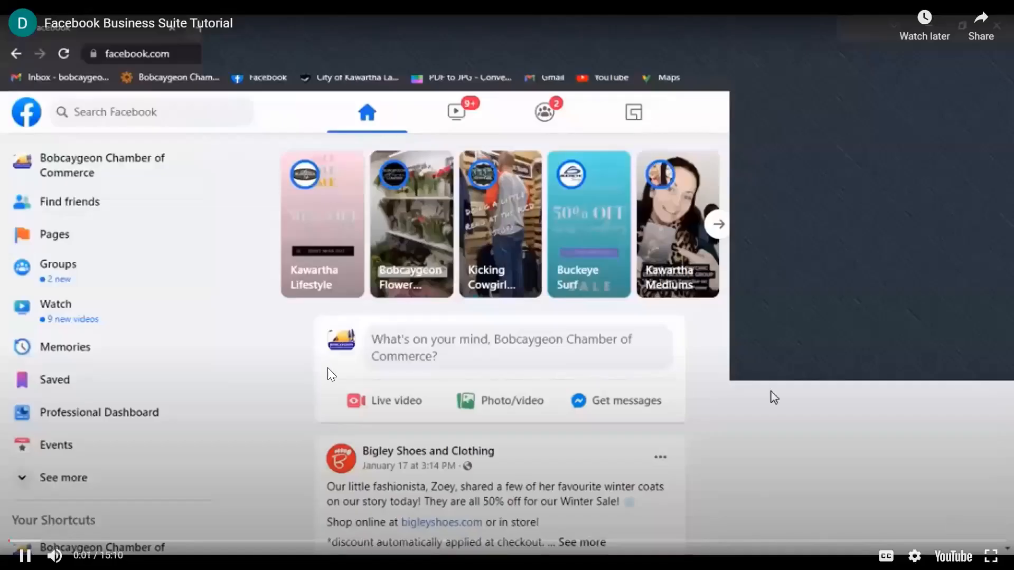
click(25, 556)
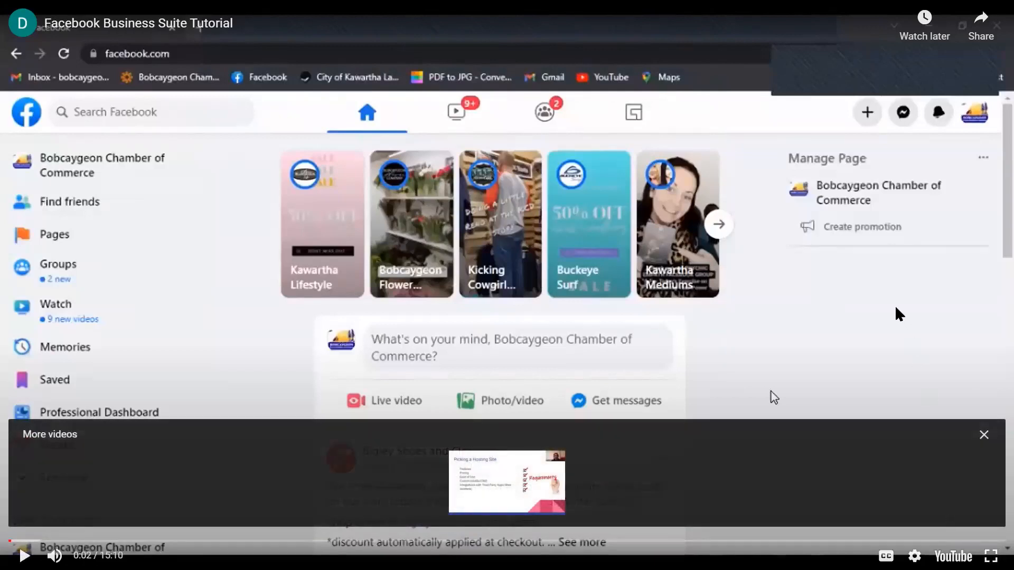
click(774, 397)
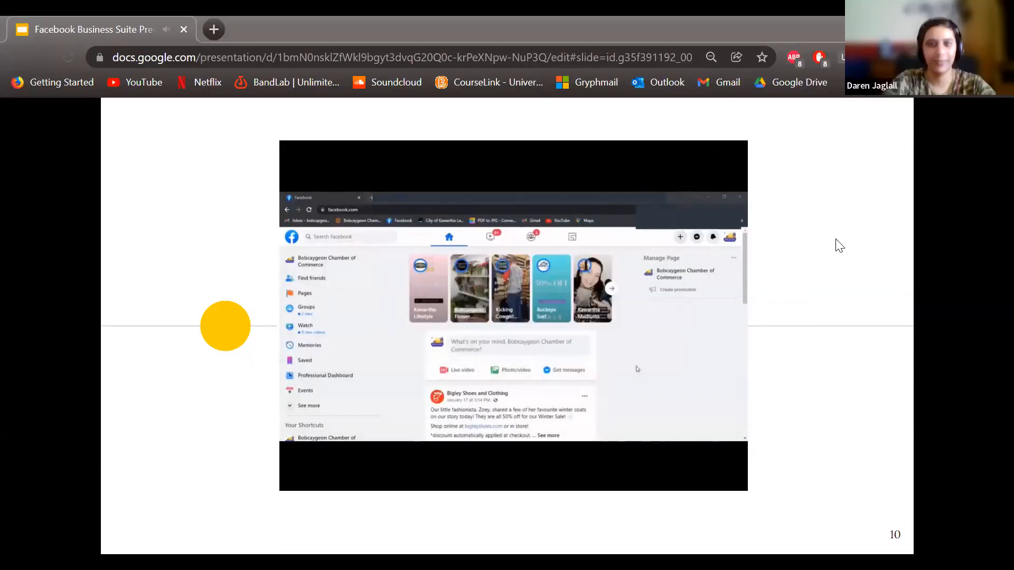
click(600, 299)
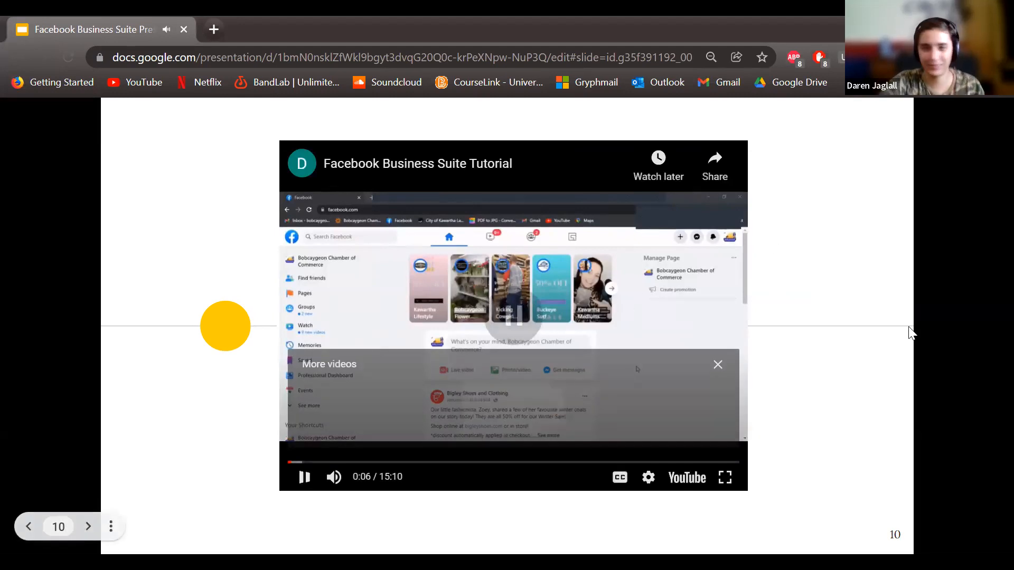
click(908, 328)
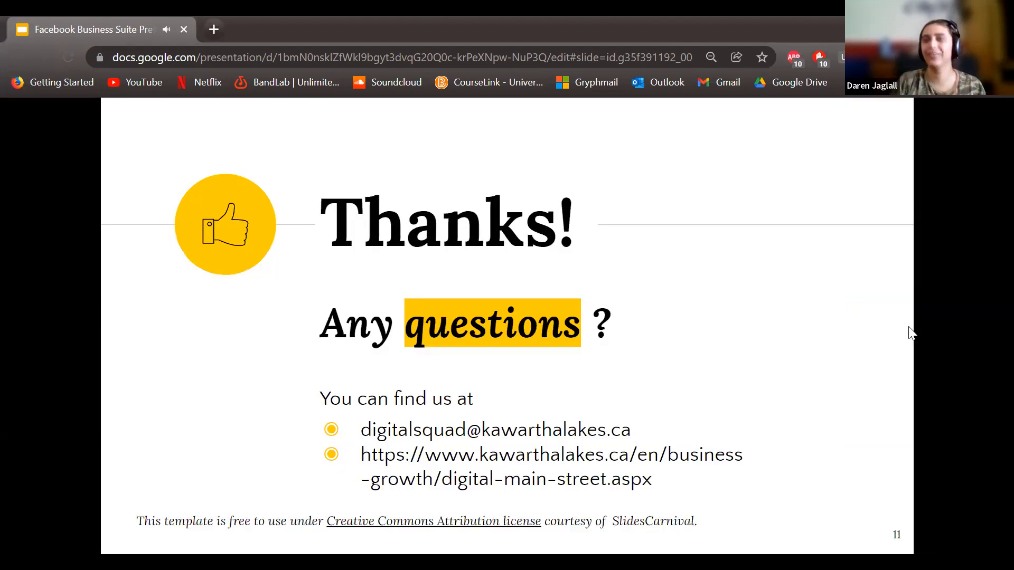